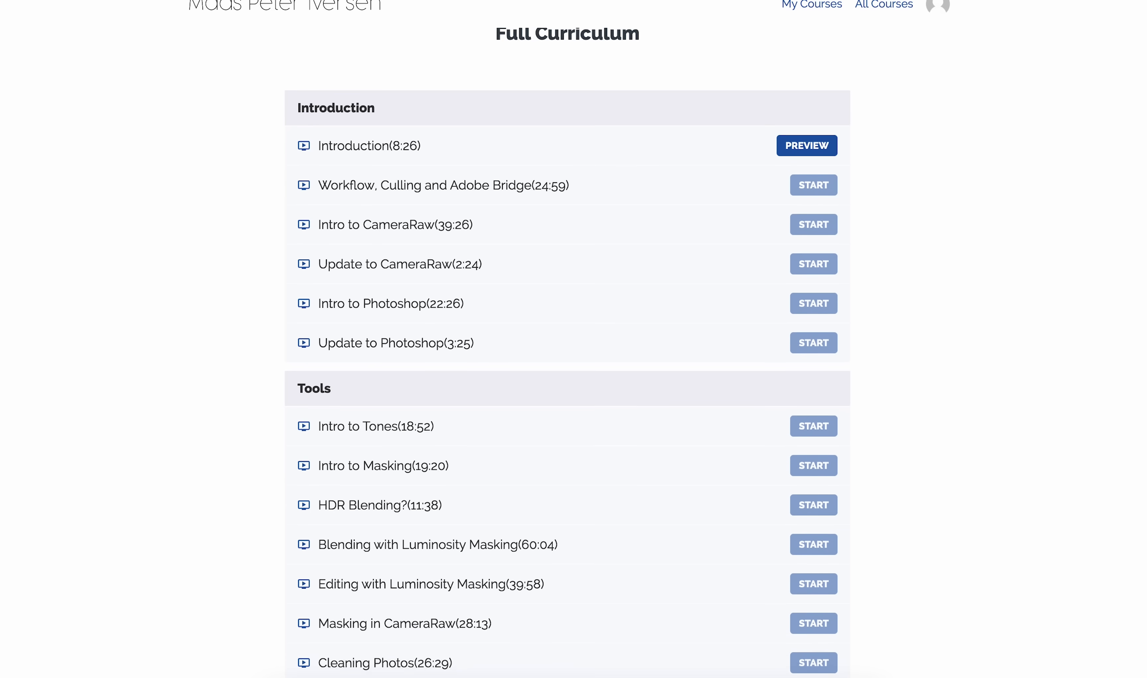
{"action": "scroll", "coordinate": [567, 354], "scroll_direction": "down", "scroll_amount": 10}
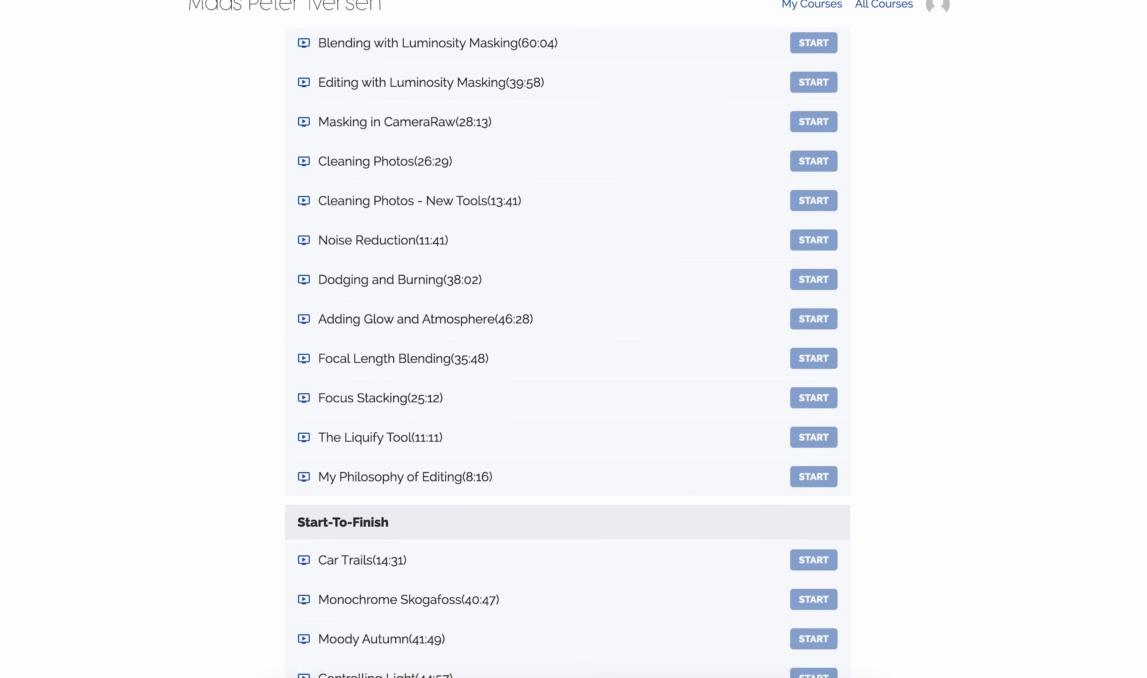
{"action": "scroll", "coordinate": [567, 354], "scroll_direction": "down", "scroll_amount": 8}
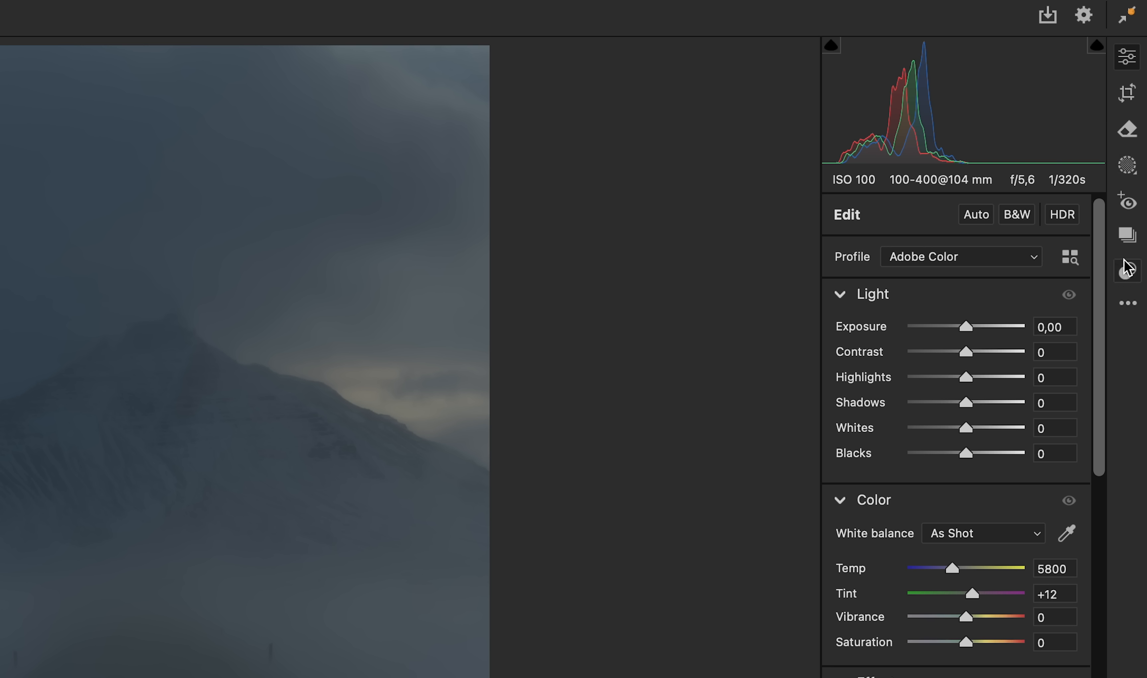
- Create a radial gradient mask covering the mountain and the upper sky of the foggy image
{"action": "left_click", "coordinate": [1128, 173]}
{"action": "left_click", "coordinate": [1129, 170]}
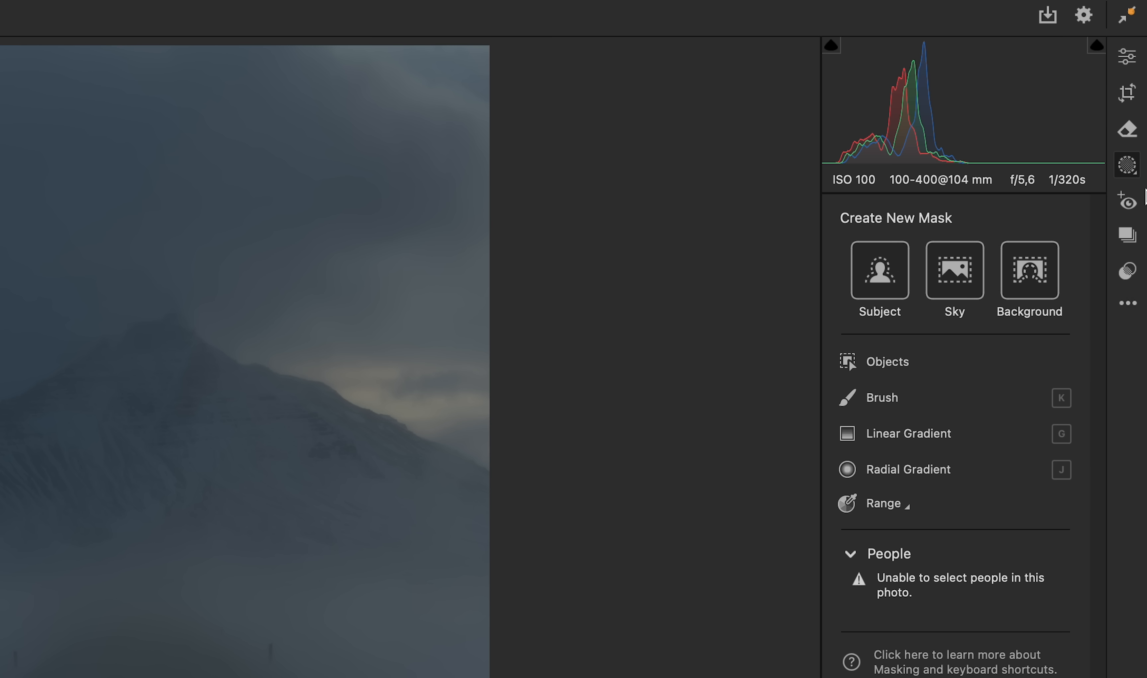
{"action": "left_click", "coordinate": [1131, 176]}
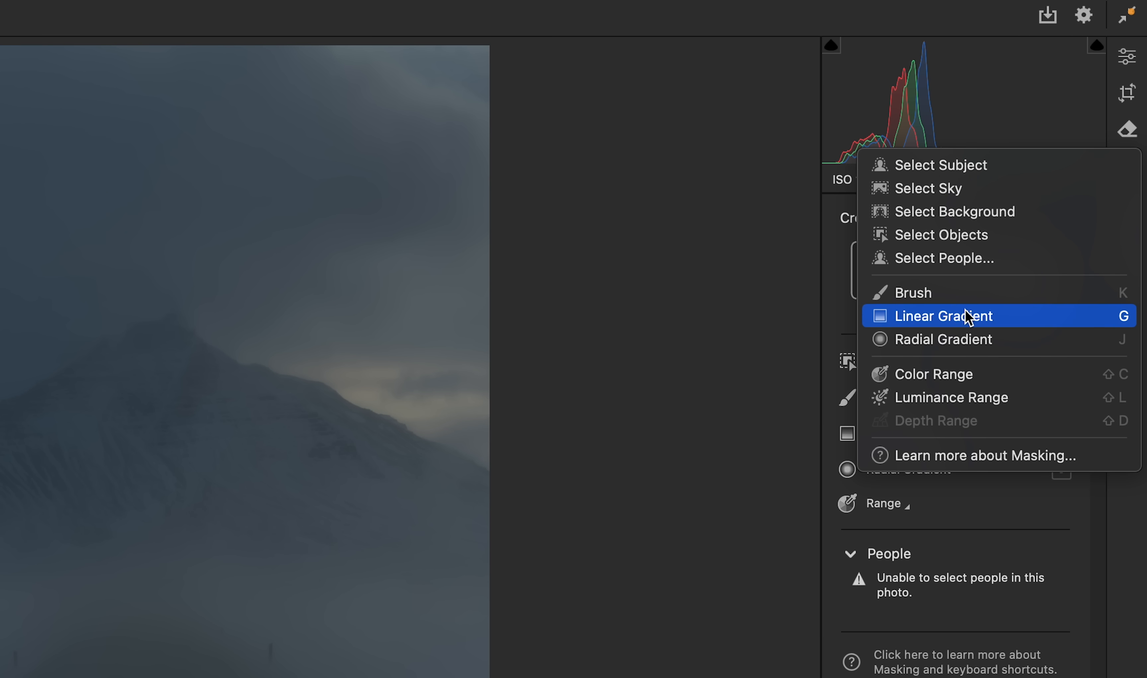
{"action": "left_click", "coordinate": [954, 343]}
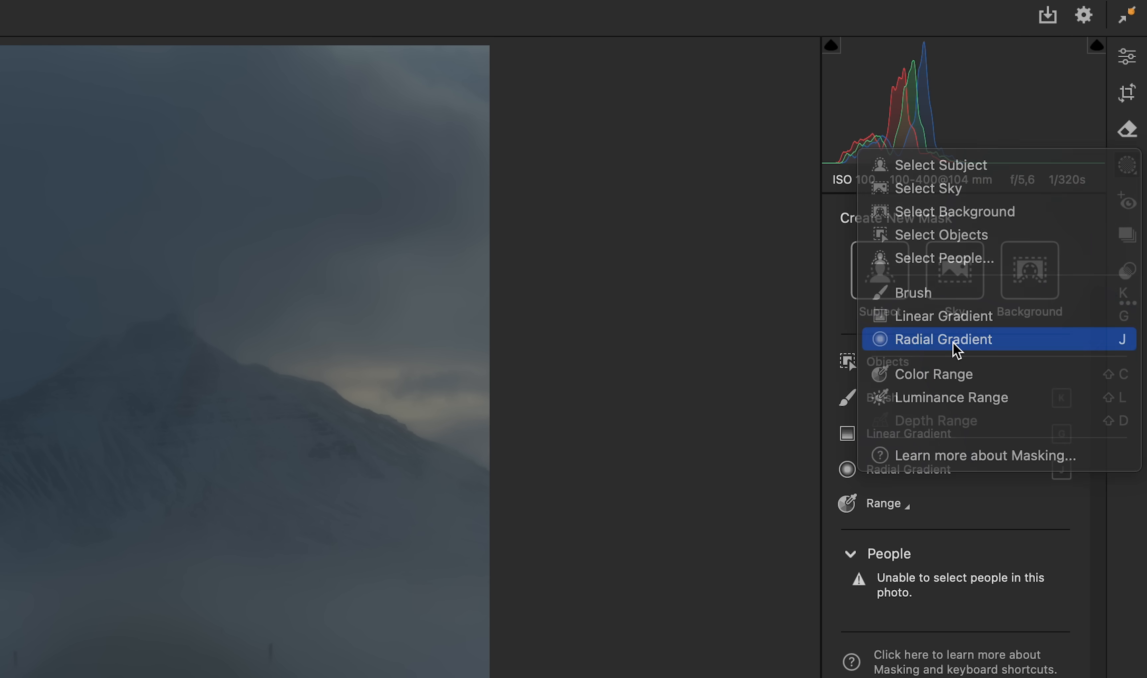
{"action": "left_click_drag", "start_coordinate": [461, 387], "coordinate": [827, 504]}
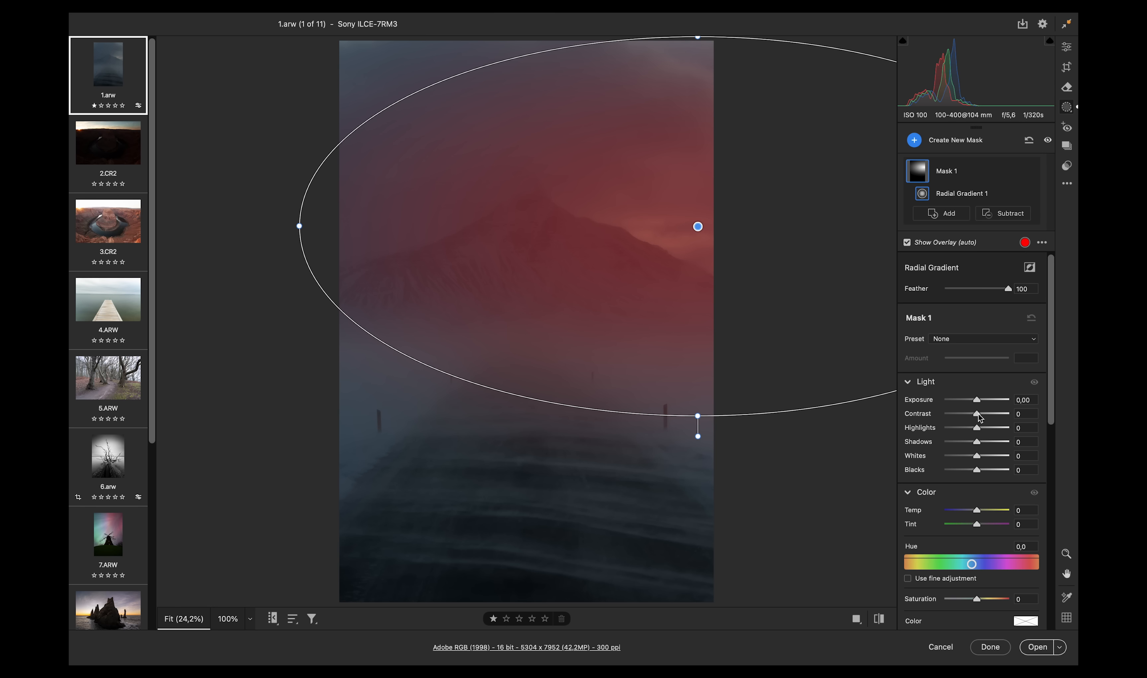
- Set the mask's Contrast to -94 and Blacks to +43
{"action": "left_click_drag", "start_coordinate": [984, 419], "coordinate": [952, 420]}
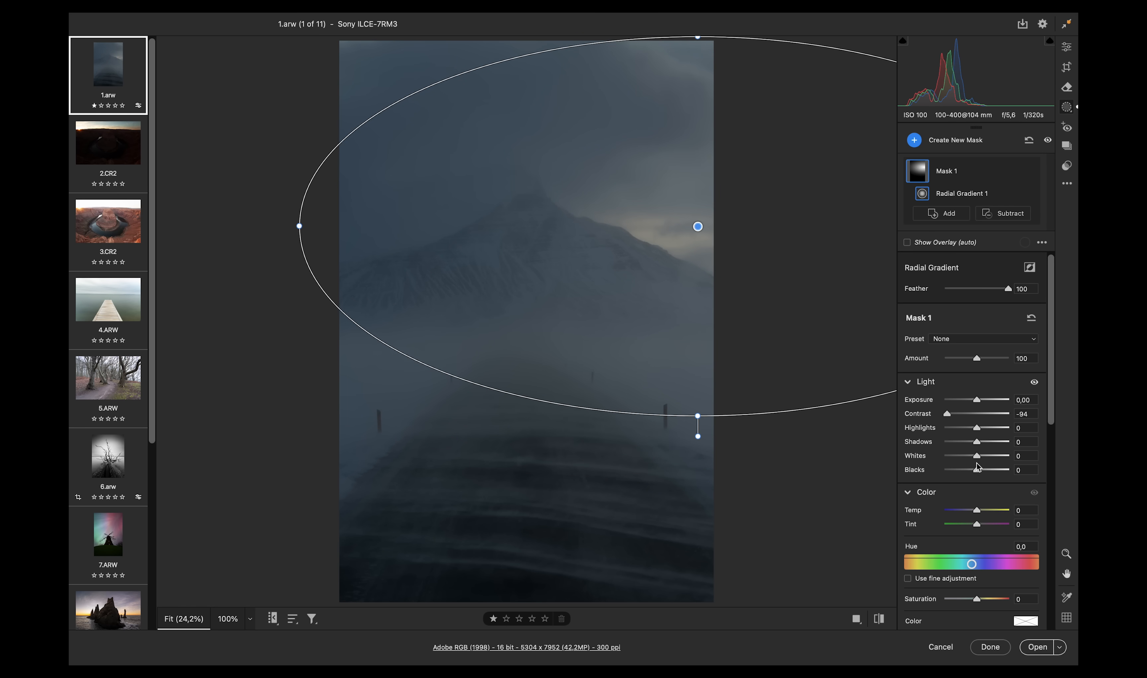
{"action": "left_click_drag", "start_coordinate": [976, 475], "coordinate": [990, 470]}
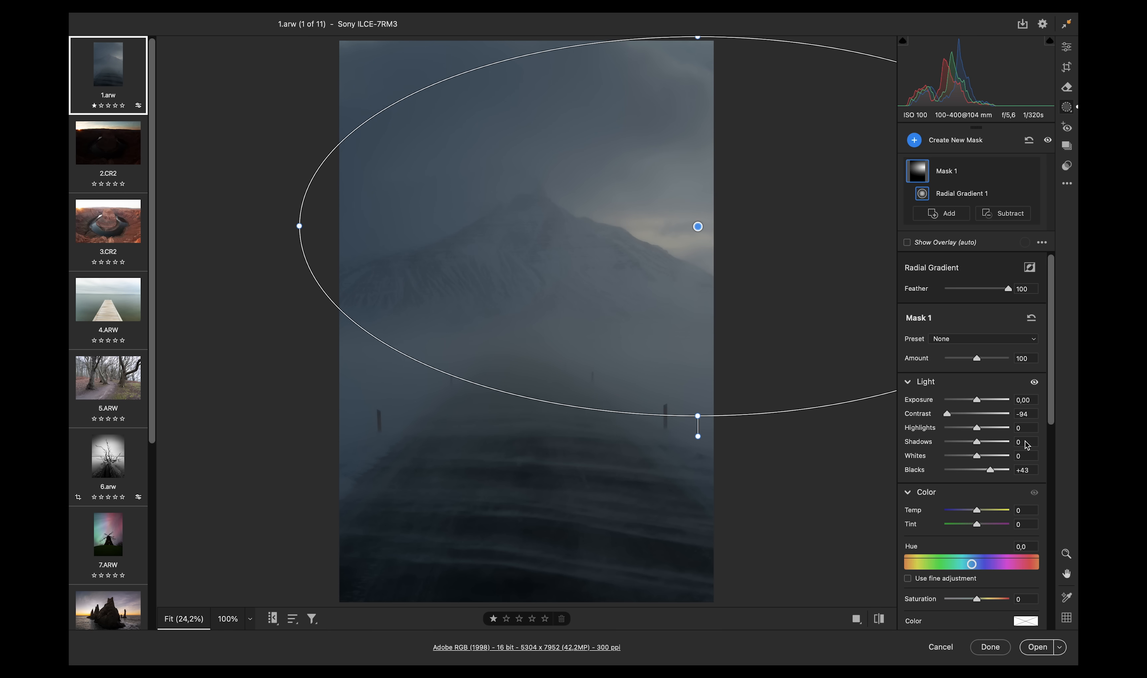
- Lower the mask's Clarity to -7 and Dehaze to -31
{"action": "left_click_drag", "start_coordinate": [1052, 391], "coordinate": [1055, 515]}
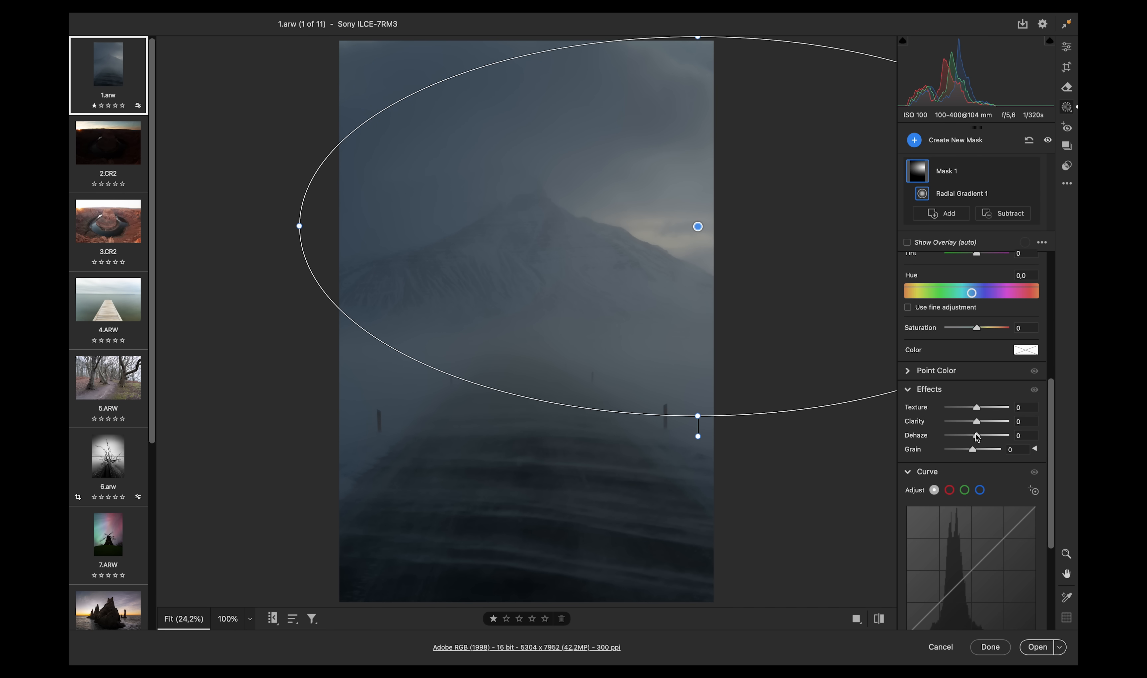
{"action": "left_click_drag", "start_coordinate": [977, 436], "coordinate": [968, 436]}
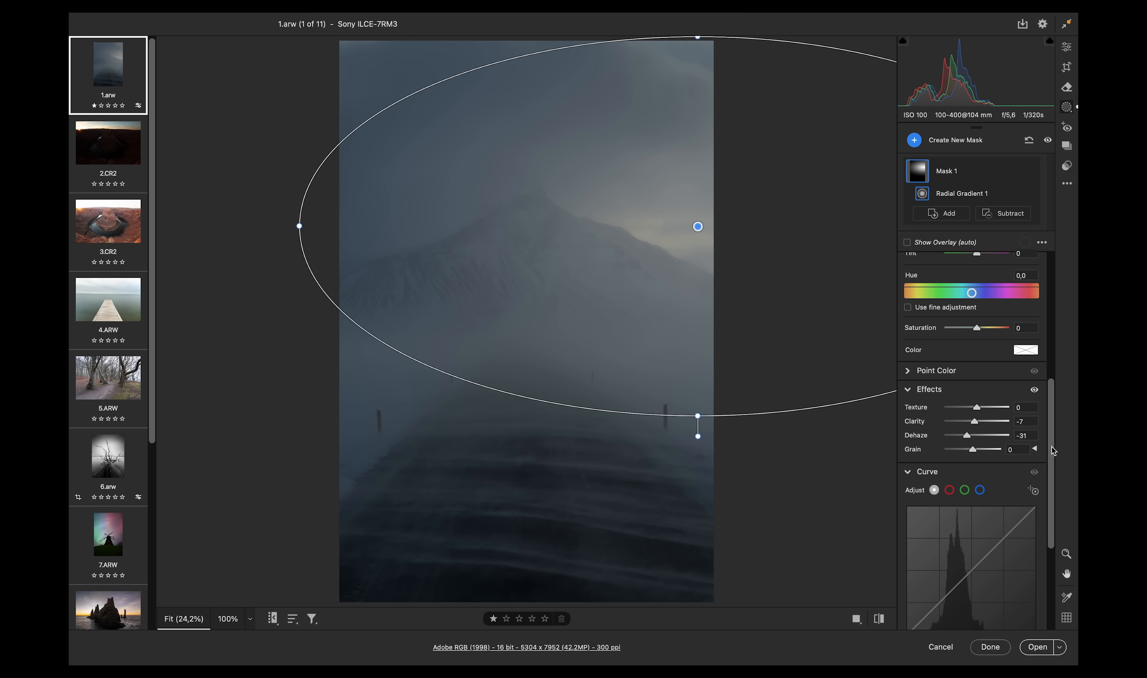
{"action": "left_click_drag", "start_coordinate": [1051, 446], "coordinate": [1050, 355]}
- Set the mask's Exposure to +0.60, Whites to +7 and Temp to +63
{"action": "left_click_drag", "start_coordinate": [973, 444], "coordinate": [987, 444]}
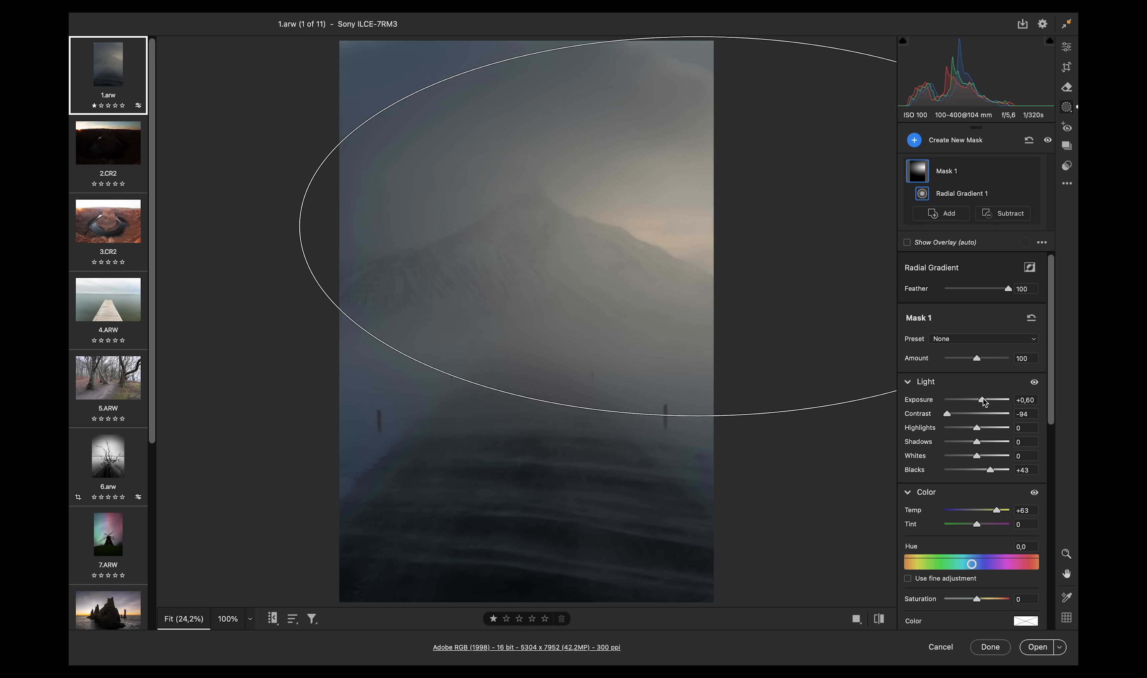
{"action": "left_click_drag", "start_coordinate": [983, 398], "coordinate": [983, 398]}
{"action": "left_click_drag", "start_coordinate": [977, 456], "coordinate": [980, 456]}
- In the global edit settings, set Exposure to +0.45 and Contrast to +100
{"action": "left_click", "coordinate": [1067, 48]}
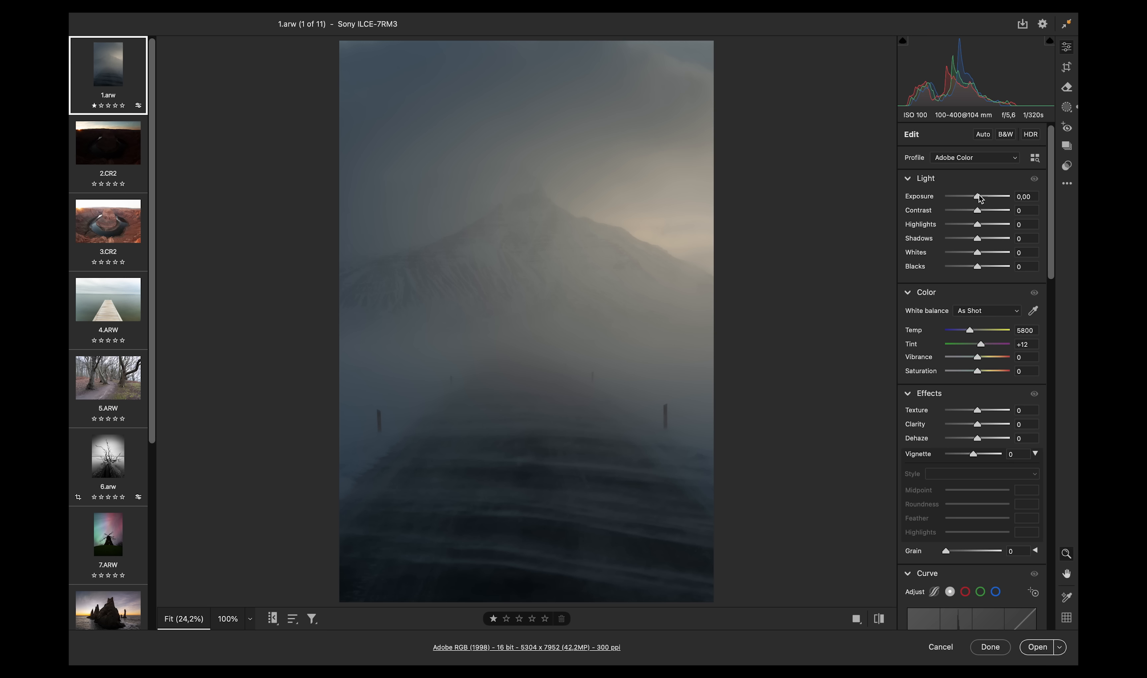
{"action": "left_click_drag", "start_coordinate": [979, 195], "coordinate": [1009, 212]}
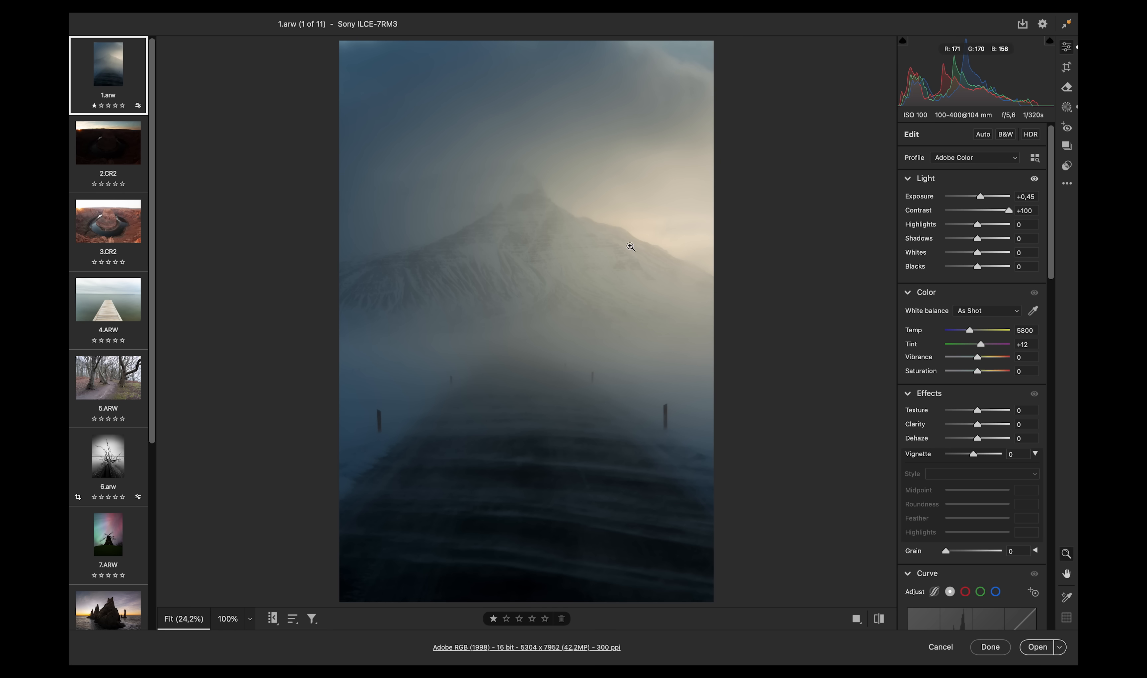
- Reopen Mask 1 and resize, rotate and reposition the radial gradient over the mountain peak
{"action": "left_click", "coordinate": [1067, 106]}
{"action": "left_click", "coordinate": [958, 170]}
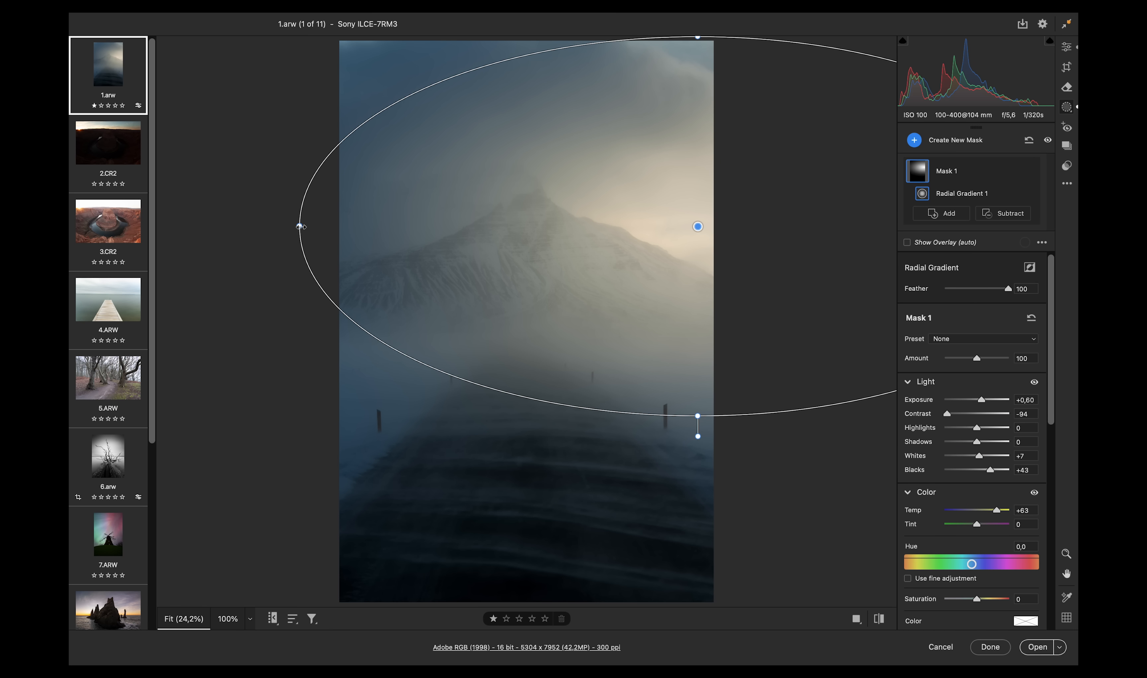
{"action": "mouse_move", "coordinate": [301, 226]}
{"action": "left_mouse_down"}
{"action": "mouse_move", "coordinate": [371, 219]}
{"action": "mouse_move", "coordinate": [316, 224]}
{"action": "left_mouse_up"}
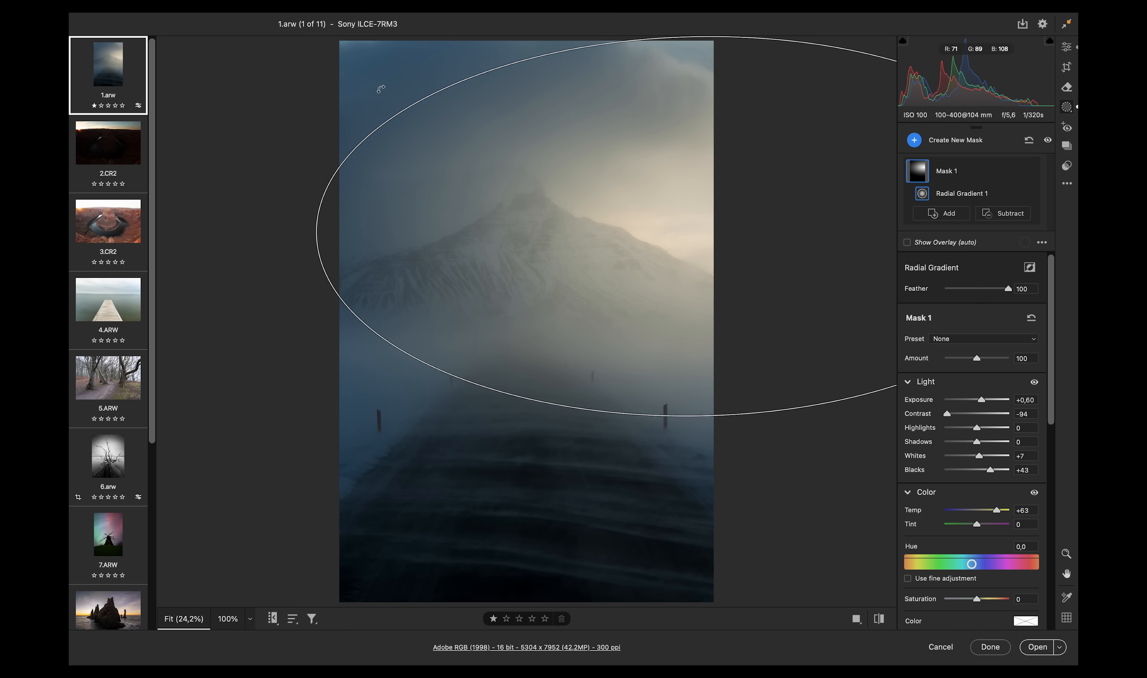
{"action": "left_click_drag", "start_coordinate": [381, 89], "coordinate": [321, 55]}
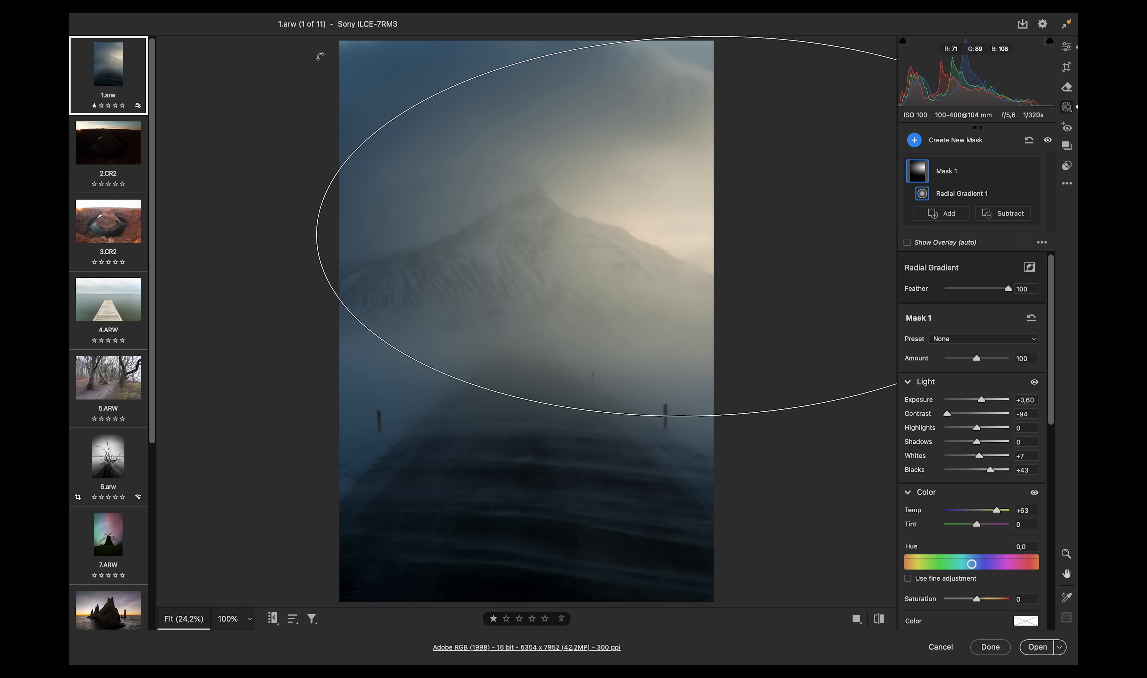
{"action": "mouse_move", "coordinate": [750, 246]}
{"action": "left_mouse_down"}
{"action": "mouse_move", "coordinate": [763, 248]}
{"action": "mouse_move", "coordinate": [758, 258]}
{"action": "left_mouse_up"}
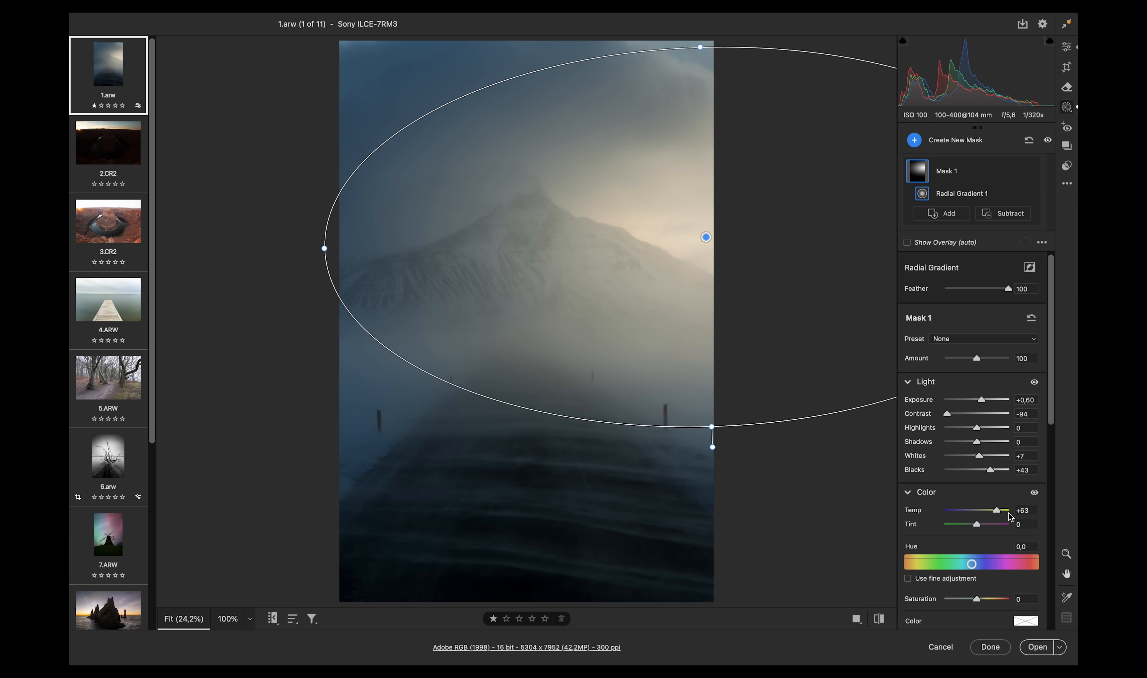
- Raise the mask's Whites to +39 and slightly adjust the gradient's rotation
{"action": "left_click_drag", "start_coordinate": [980, 456], "coordinate": [988, 456]}
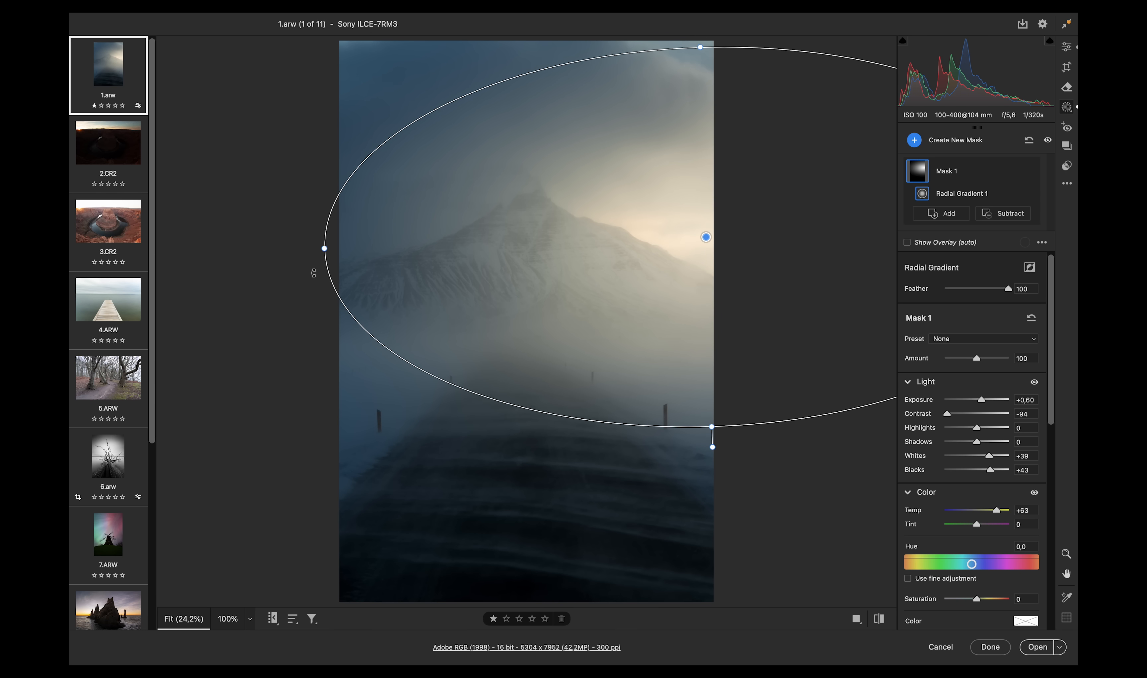
{"action": "left_click_drag", "start_coordinate": [313, 272], "coordinate": [312, 284]}
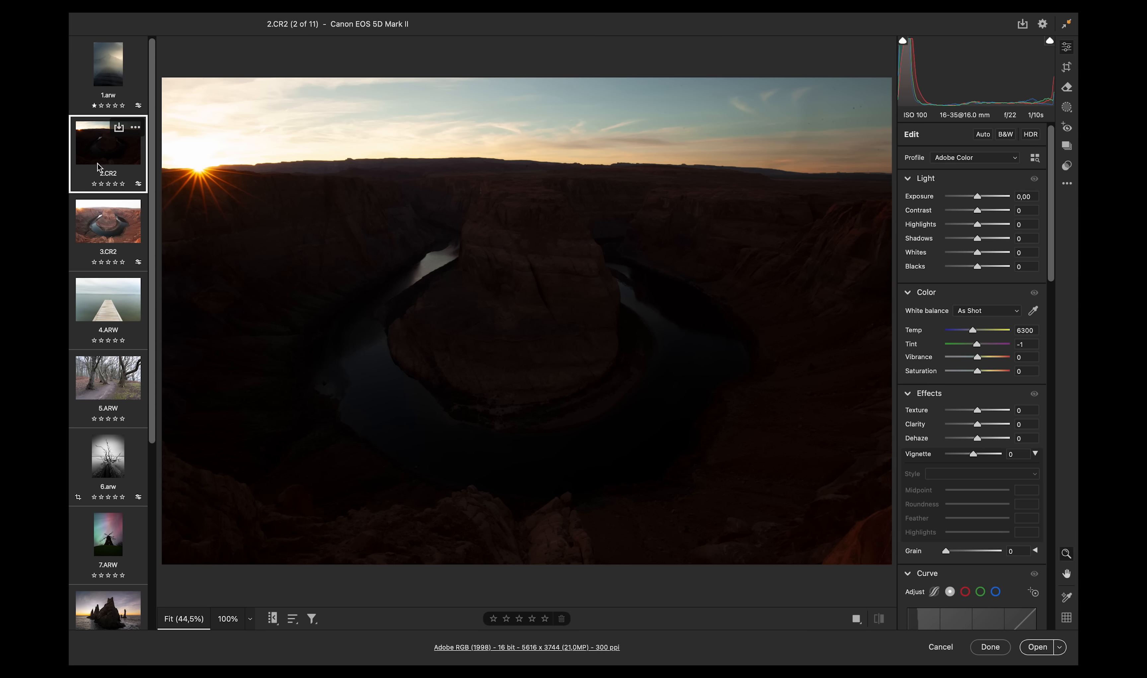
- Switch to the second image, 2.CR2
{"action": "left_click", "coordinate": [117, 227]}
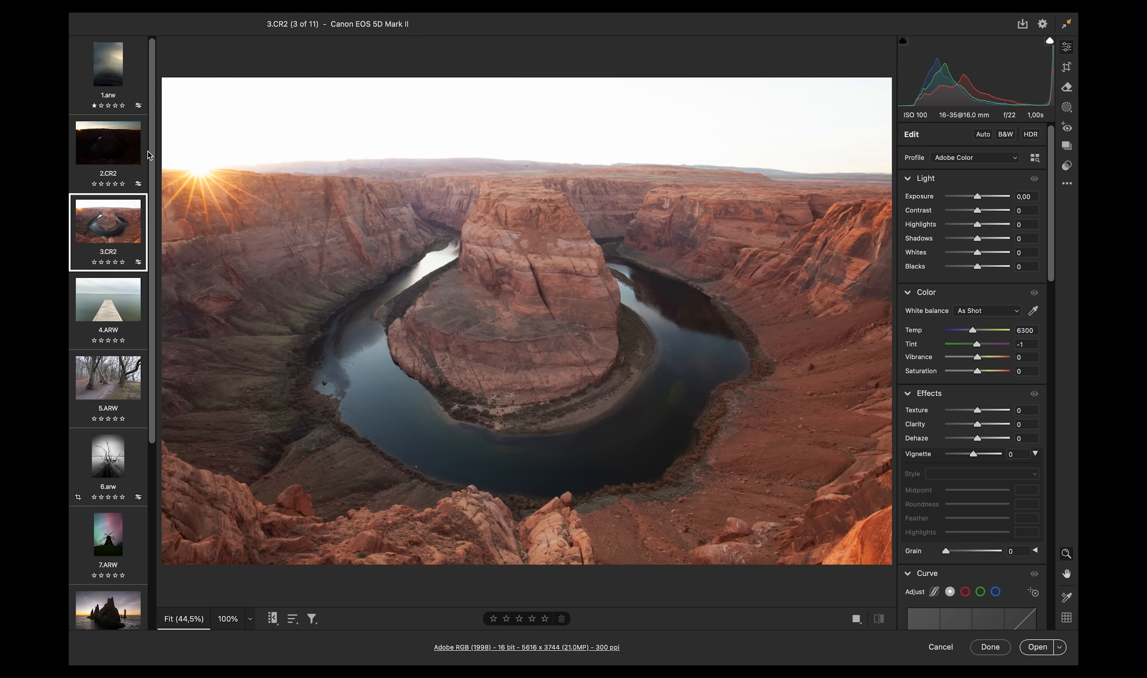
{"action": "key", "text": "Left"}
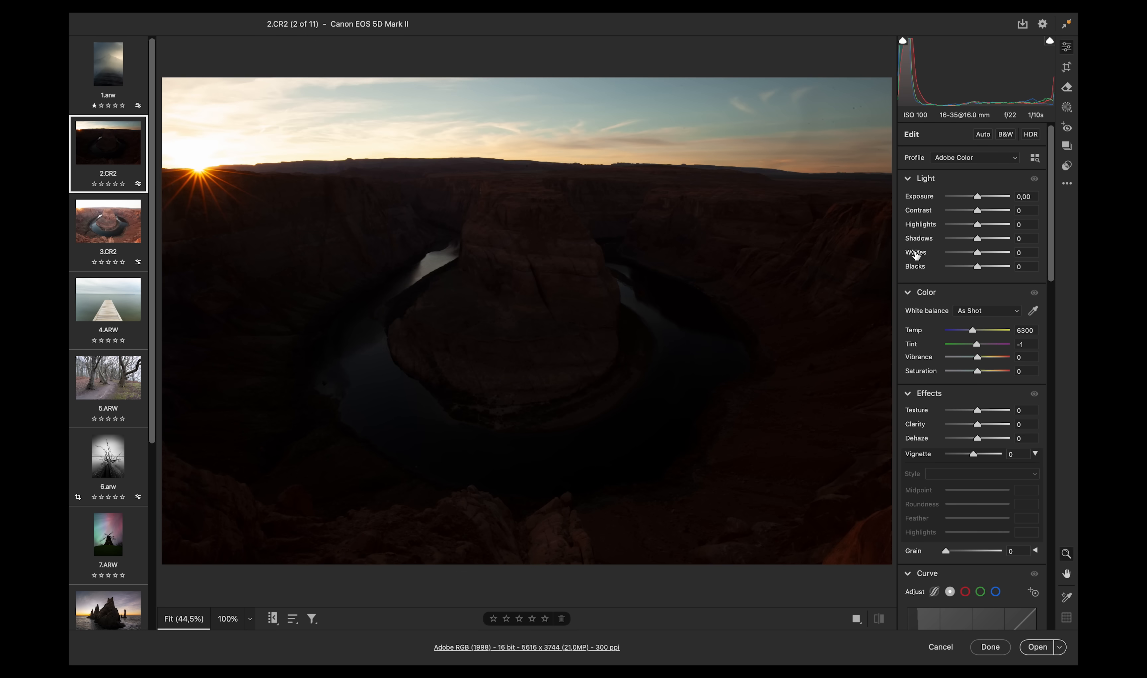
- Apply Auto tone adjustments to the canyon image and set Exposure to +1.55
{"action": "left_click_drag", "start_coordinate": [975, 201], "coordinate": [963, 201]}
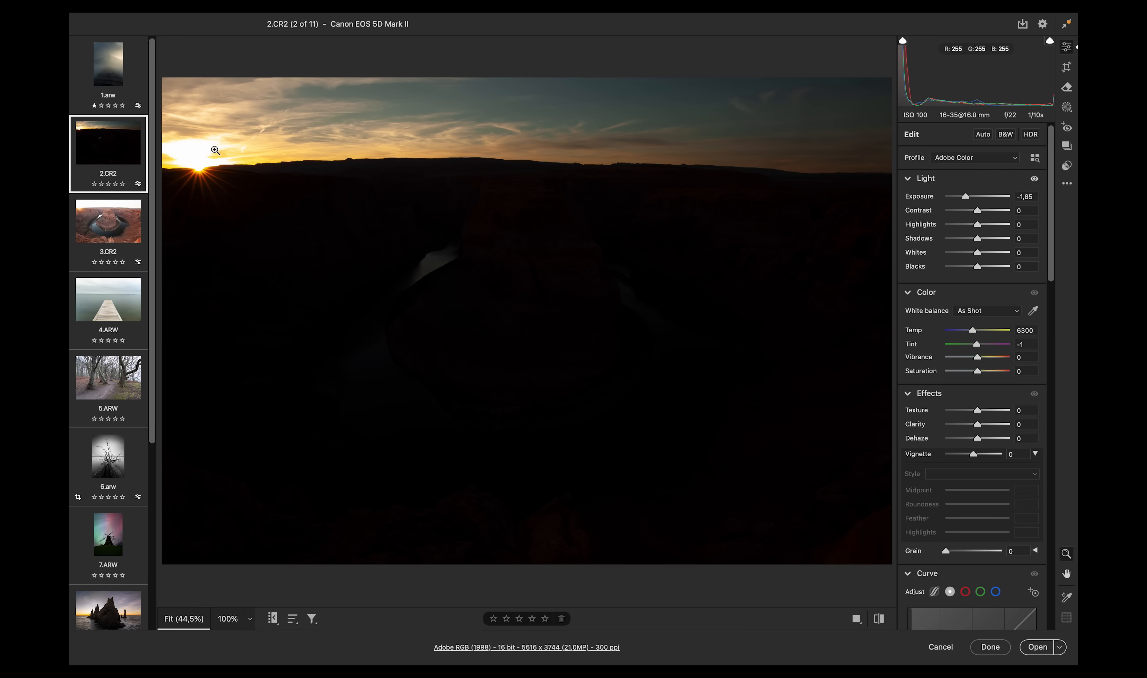
{"action": "left_click", "coordinate": [981, 134]}
{"action": "left_click_drag", "start_coordinate": [983, 195], "coordinate": [988, 195]}
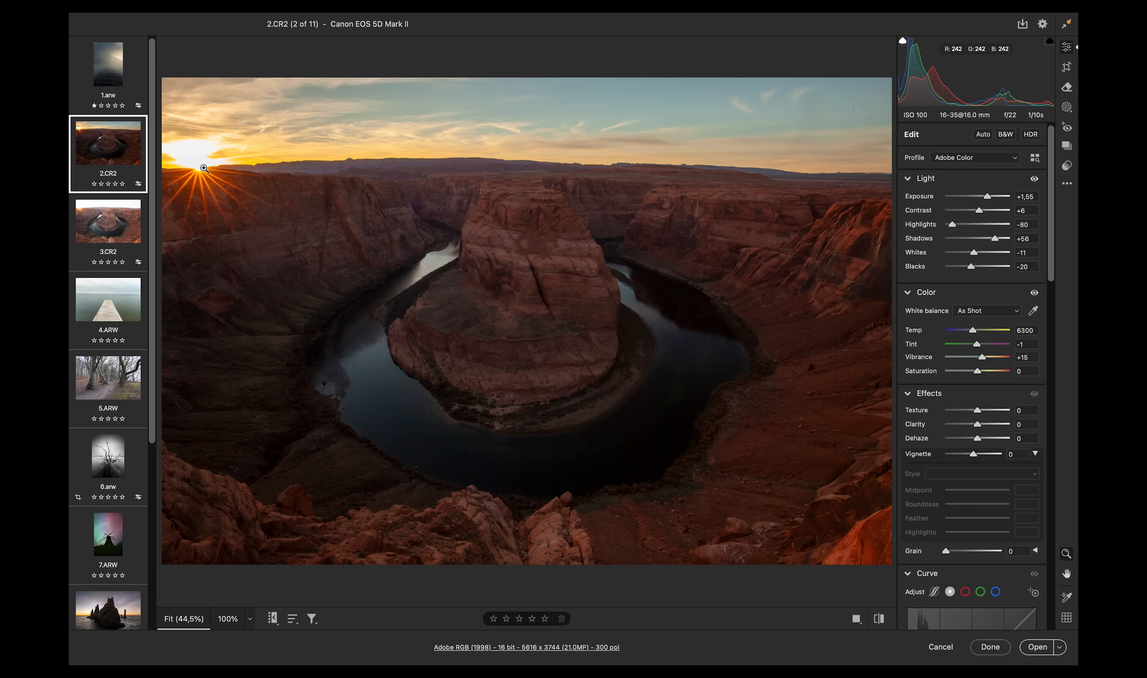
- Draw a new small radial gradient mask centered on the sun at the horizon
{"action": "left_click_drag", "start_coordinate": [199, 167], "coordinate": [505, 184]}
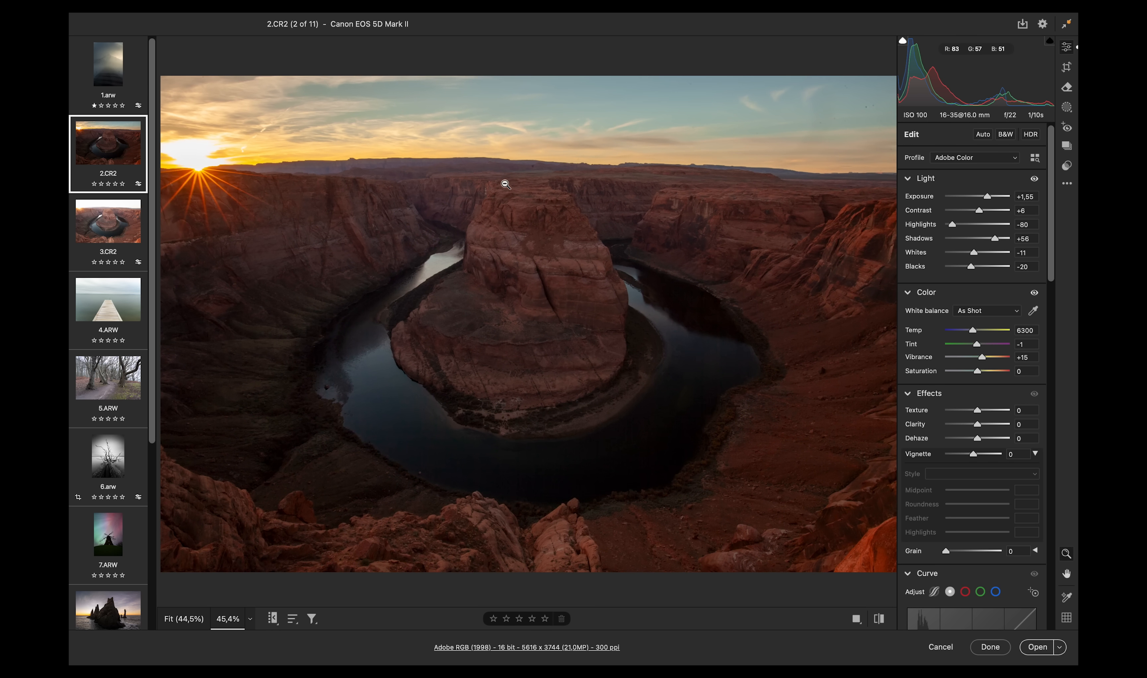
{"action": "left_click", "coordinate": [1067, 107]}
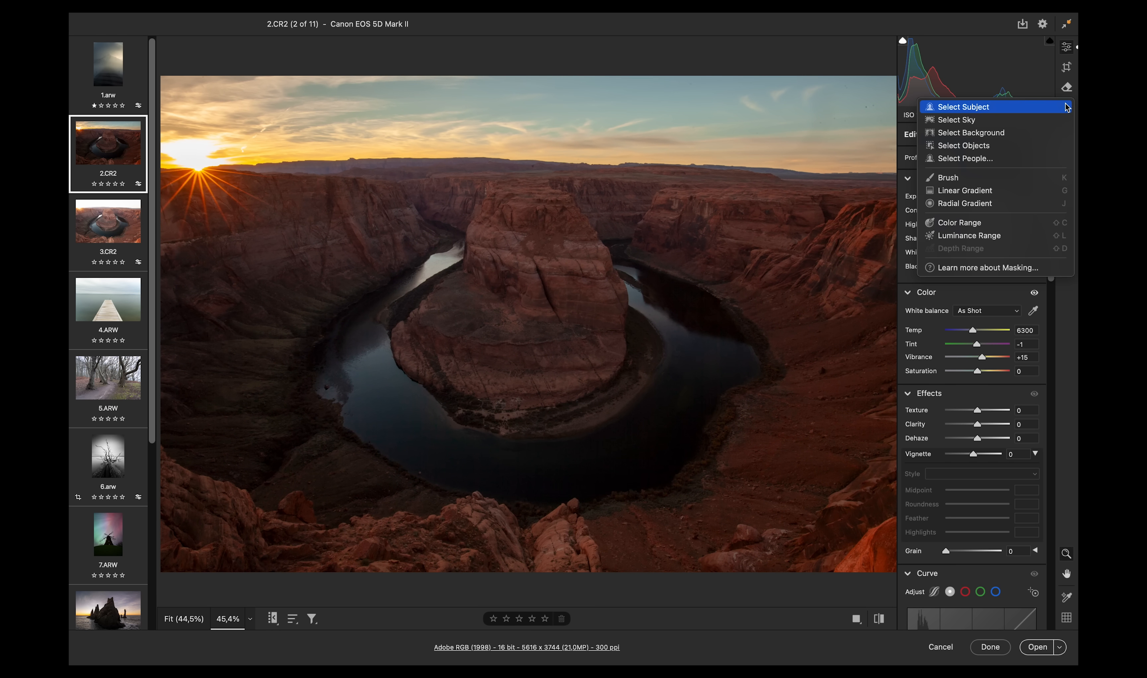
{"action": "left_click", "coordinate": [969, 199]}
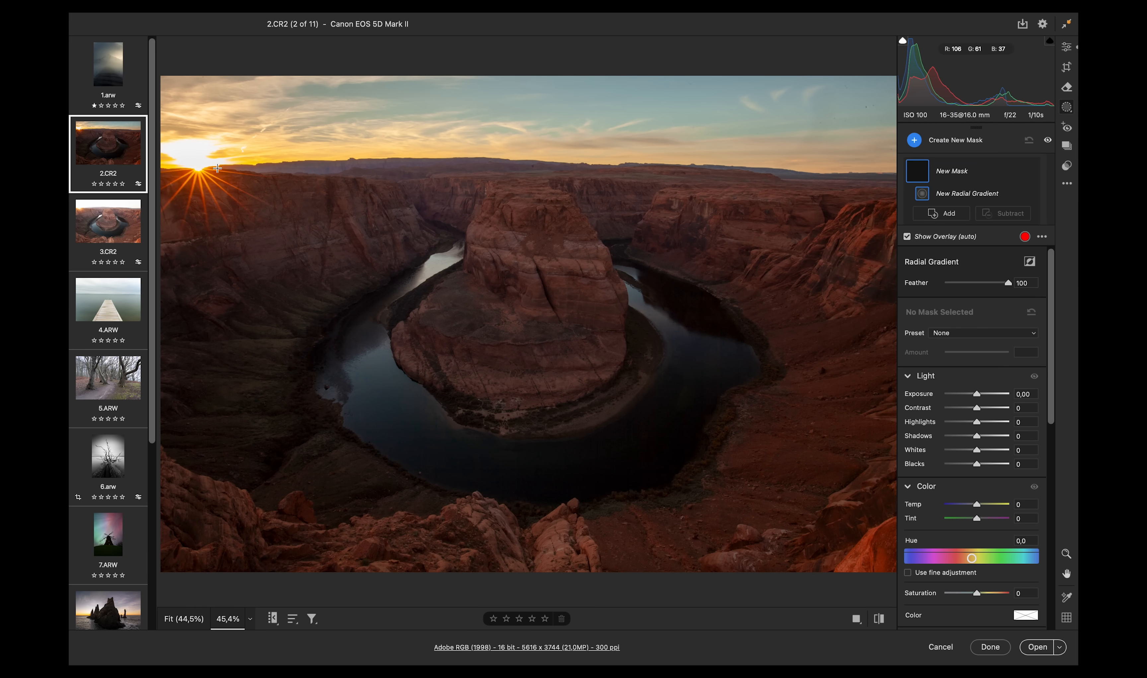
{"action": "left_click_drag", "start_coordinate": [198, 158], "coordinate": [299, 210]}
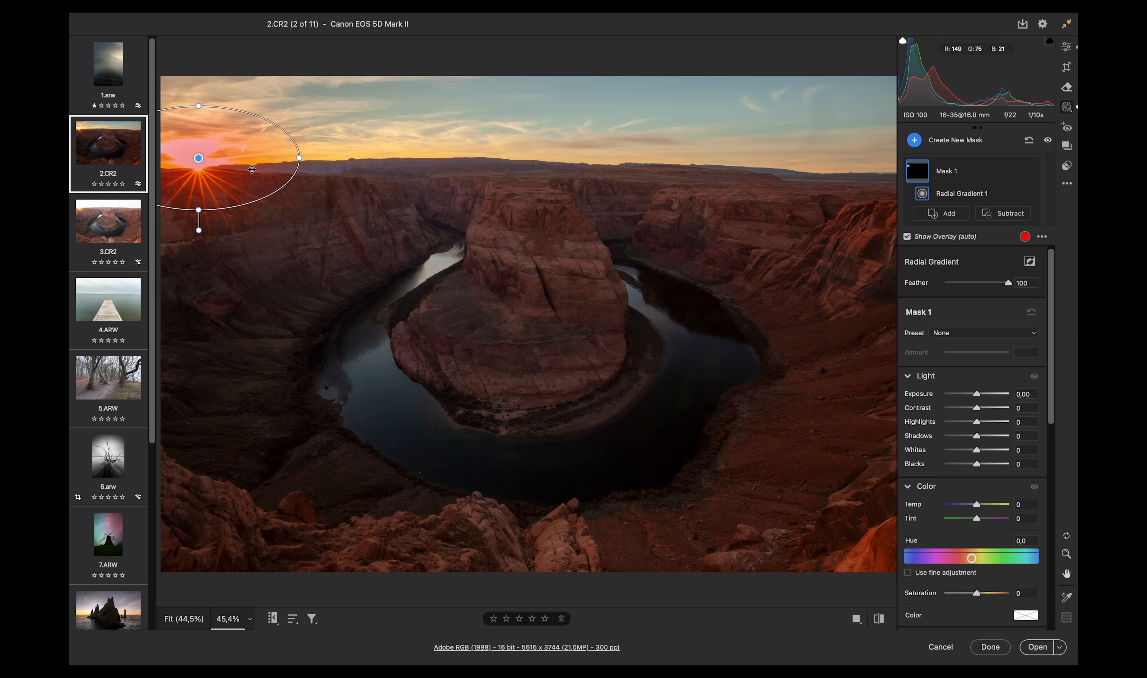
- Lower the sun mask's Clarity
{"action": "left_click_drag", "start_coordinate": [1046, 329], "coordinate": [1066, 451]}
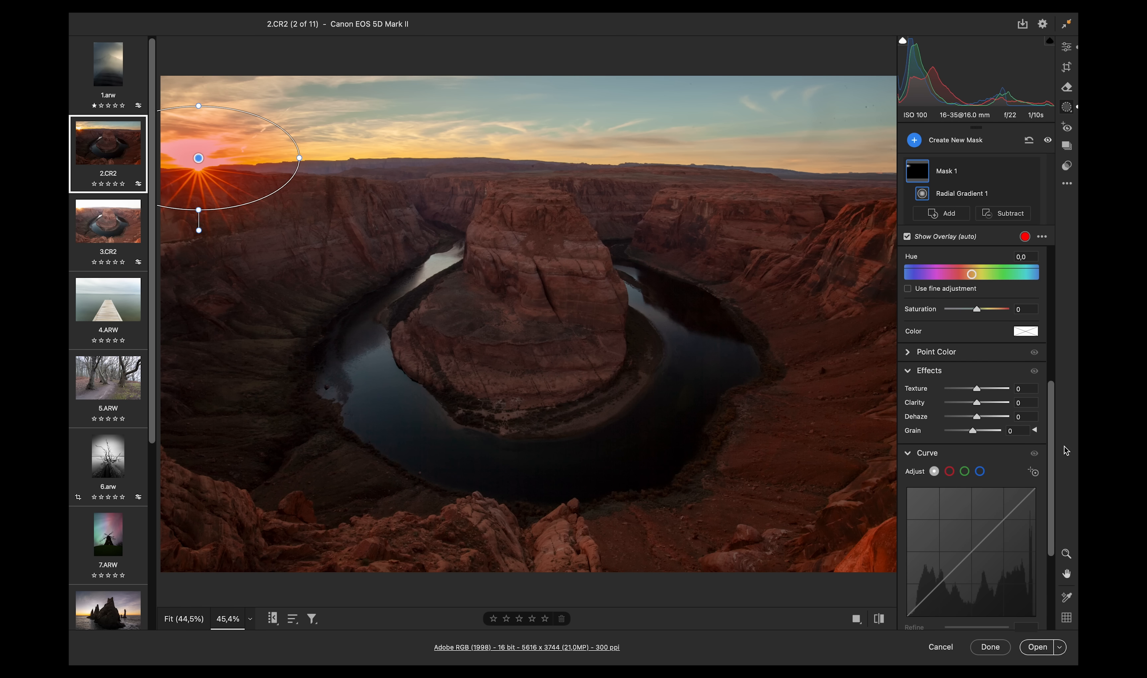
{"action": "left_click_drag", "start_coordinate": [976, 403], "coordinate": [948, 403]}
- Reopen Mask 1 and set its Exposure to +0.50, Contrast to -69 and Temp to +9
{"action": "key", "text": "z"}
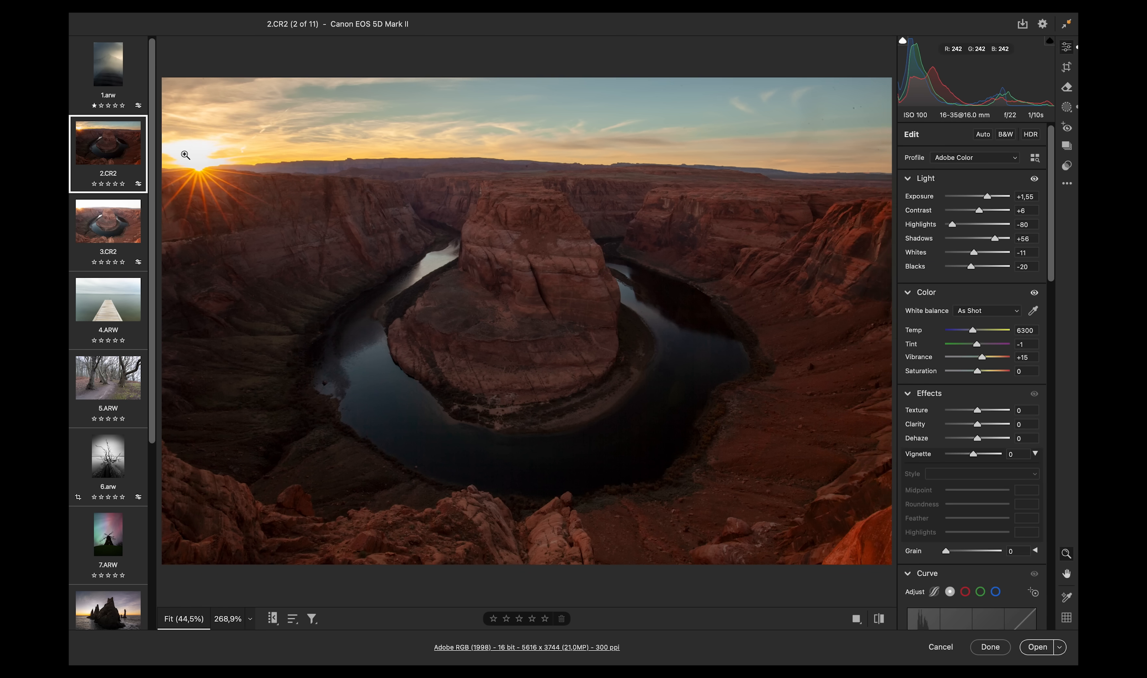
{"action": "left_click_drag", "start_coordinate": [184, 155], "coordinate": [331, 174]}
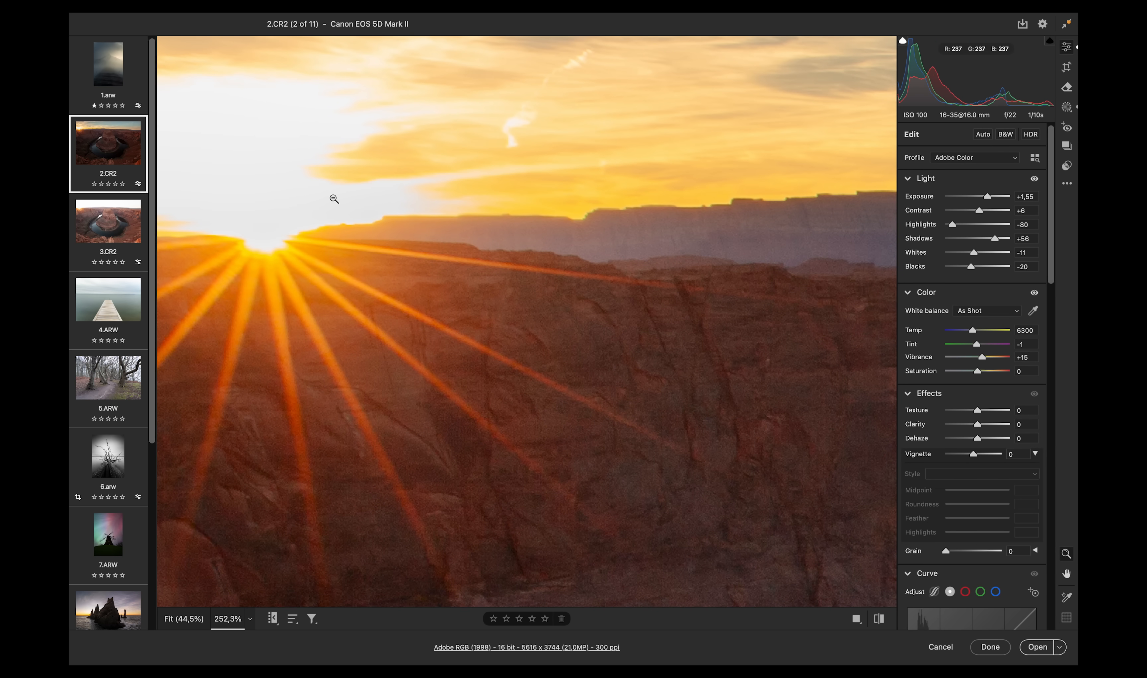
{"action": "left_click", "coordinate": [363, 245]}
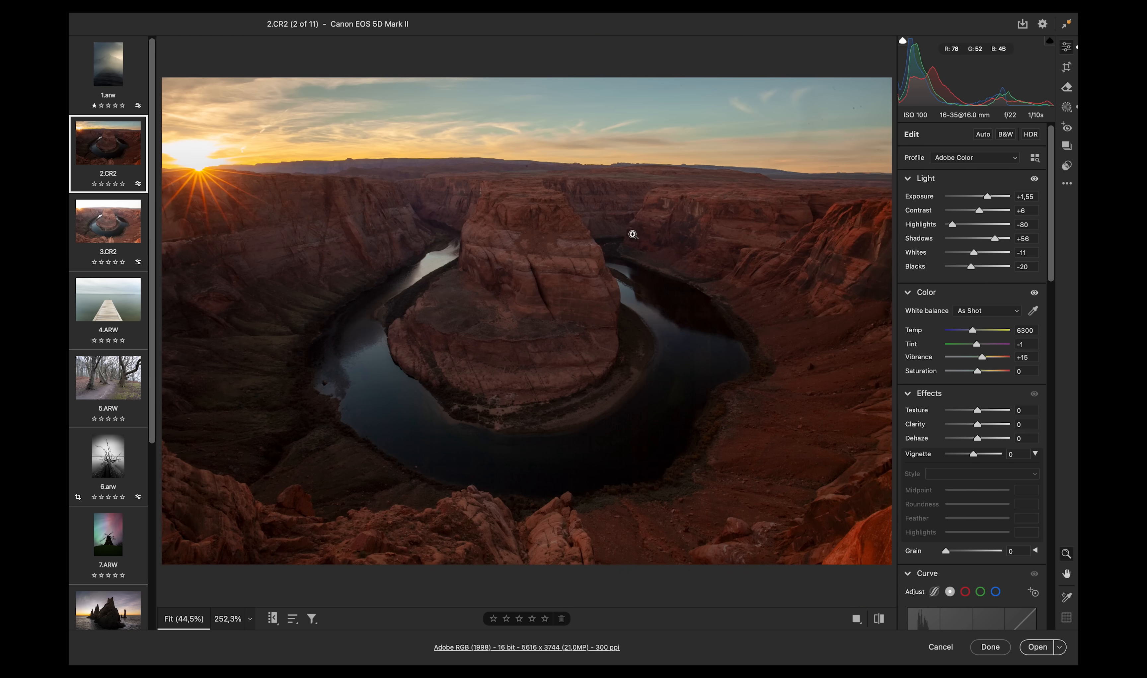
{"action": "left_click", "coordinate": [1066, 108]}
{"action": "left_click", "coordinate": [966, 175]}
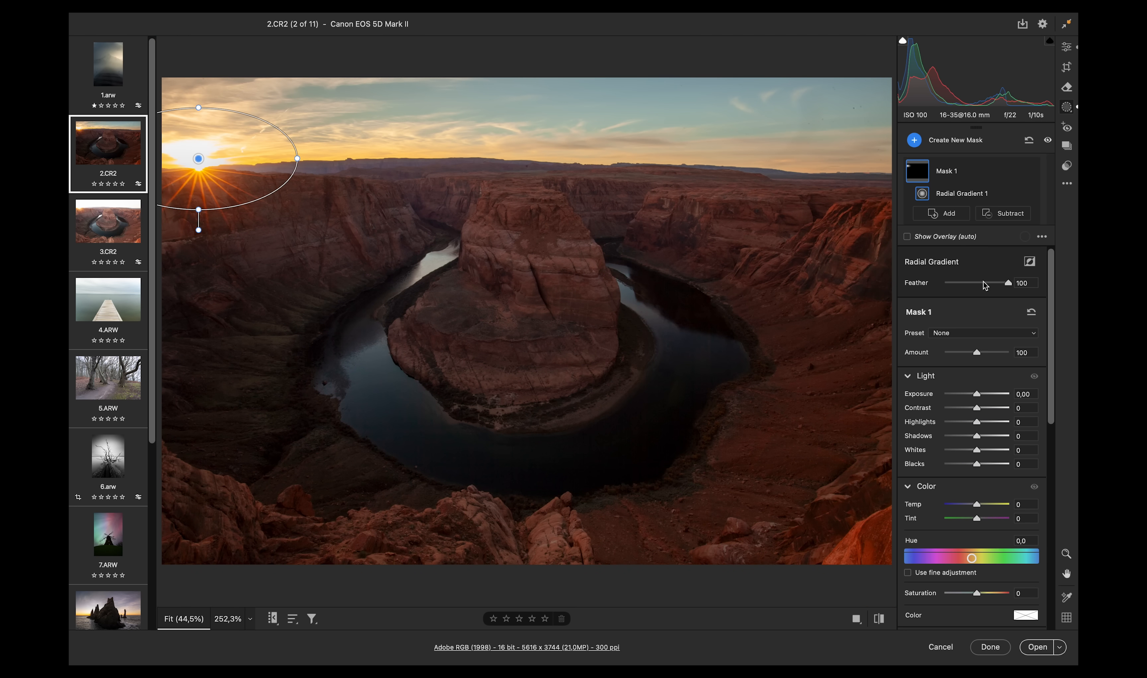
{"action": "mouse_move", "coordinate": [977, 409]}
{"action": "left_mouse_down"}
{"action": "mouse_move", "coordinate": [961, 411]}
{"action": "mouse_move", "coordinate": [981, 395]}
{"action": "left_mouse_up"}
{"action": "left_click_drag", "start_coordinate": [977, 505], "coordinate": [981, 504]}
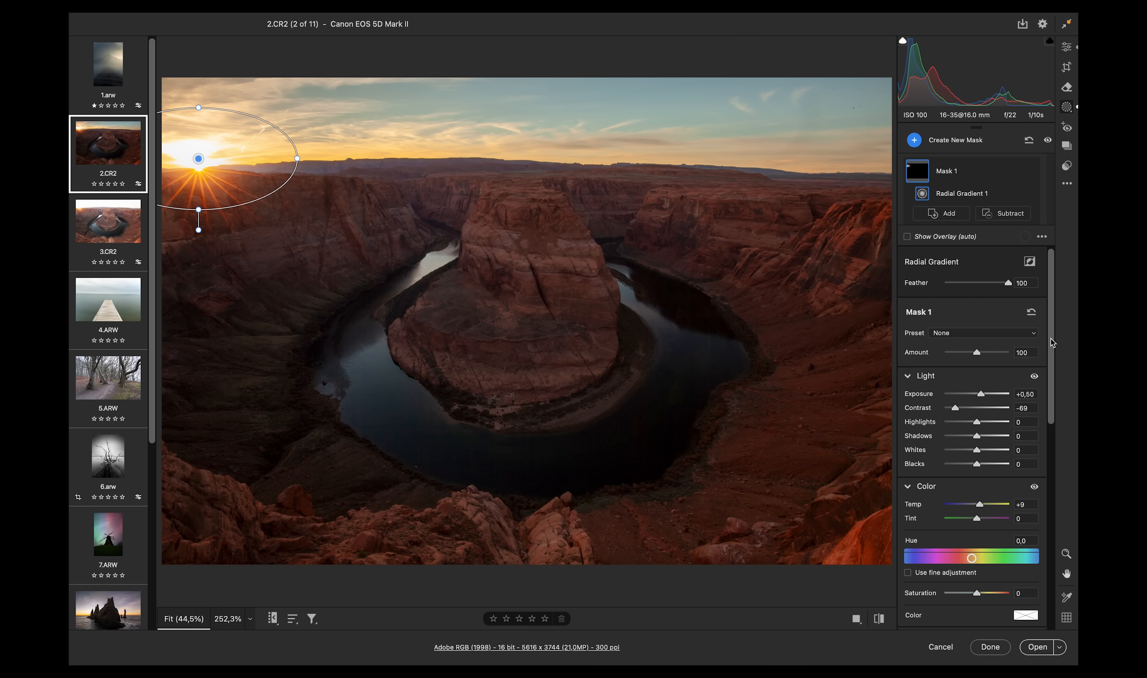
{"action": "left_click_drag", "start_coordinate": [1051, 338], "coordinate": [1052, 348]}
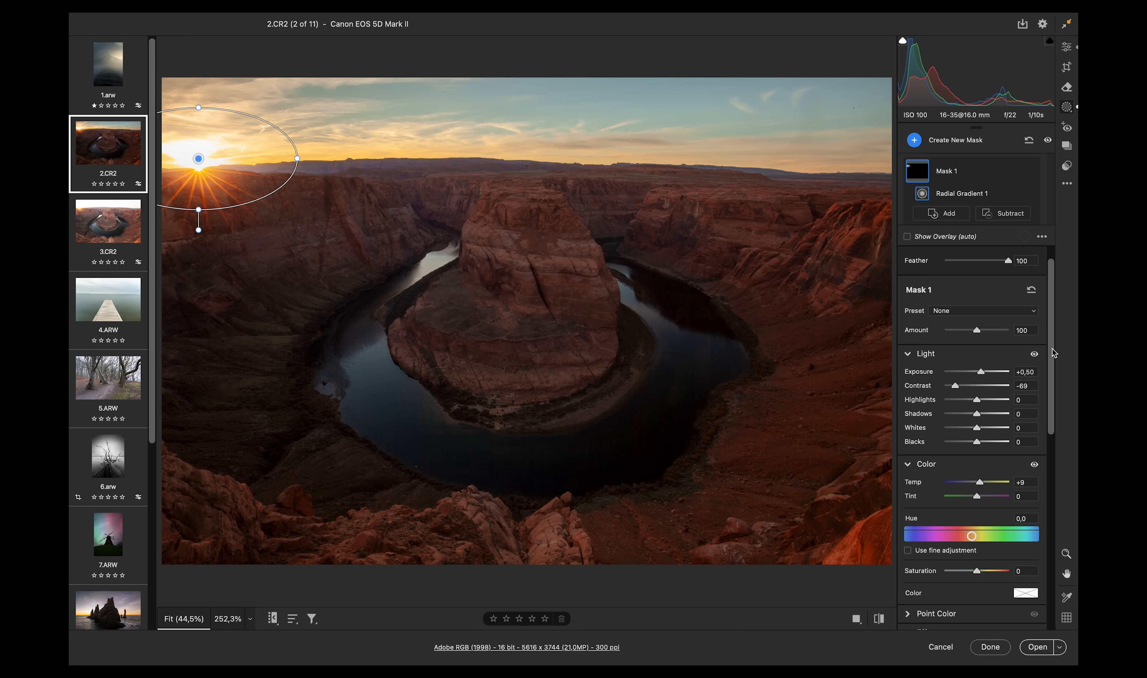
- Create a new radial gradient mask drawn around the sun at the horizon
{"action": "left_click_drag", "start_coordinate": [1052, 348], "coordinate": [1053, 337]}
{"action": "left_click", "coordinate": [1068, 108]}
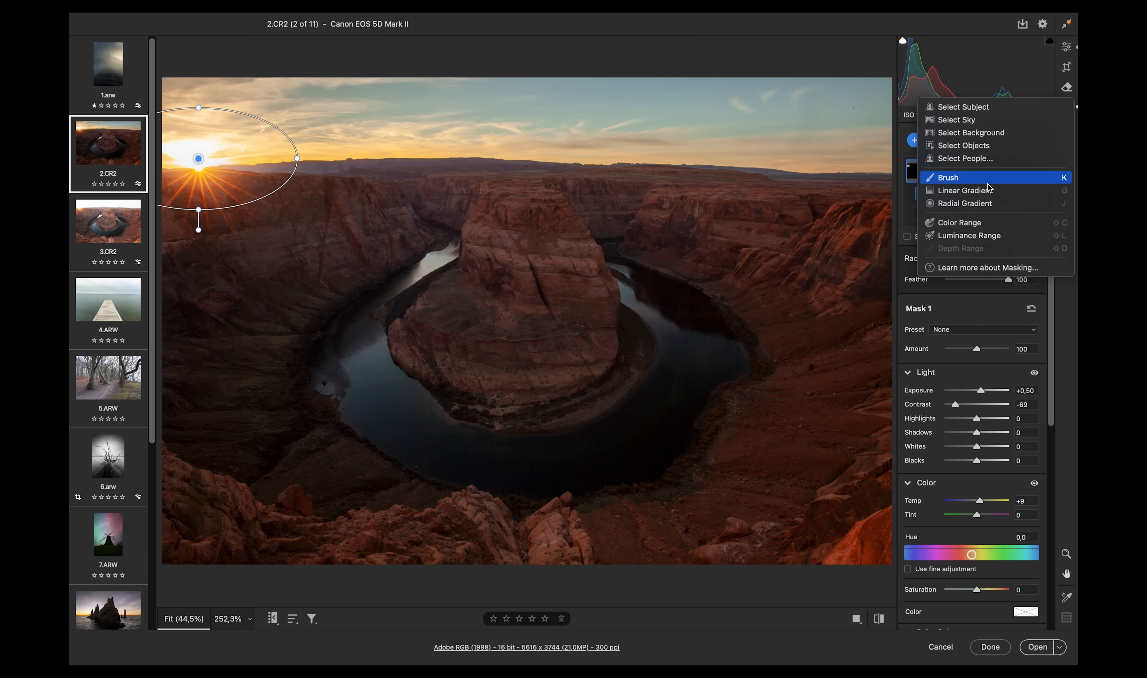
{"action": "left_click", "coordinate": [974, 204]}
{"action": "left_click_drag", "start_coordinate": [196, 150], "coordinate": [282, 207]}
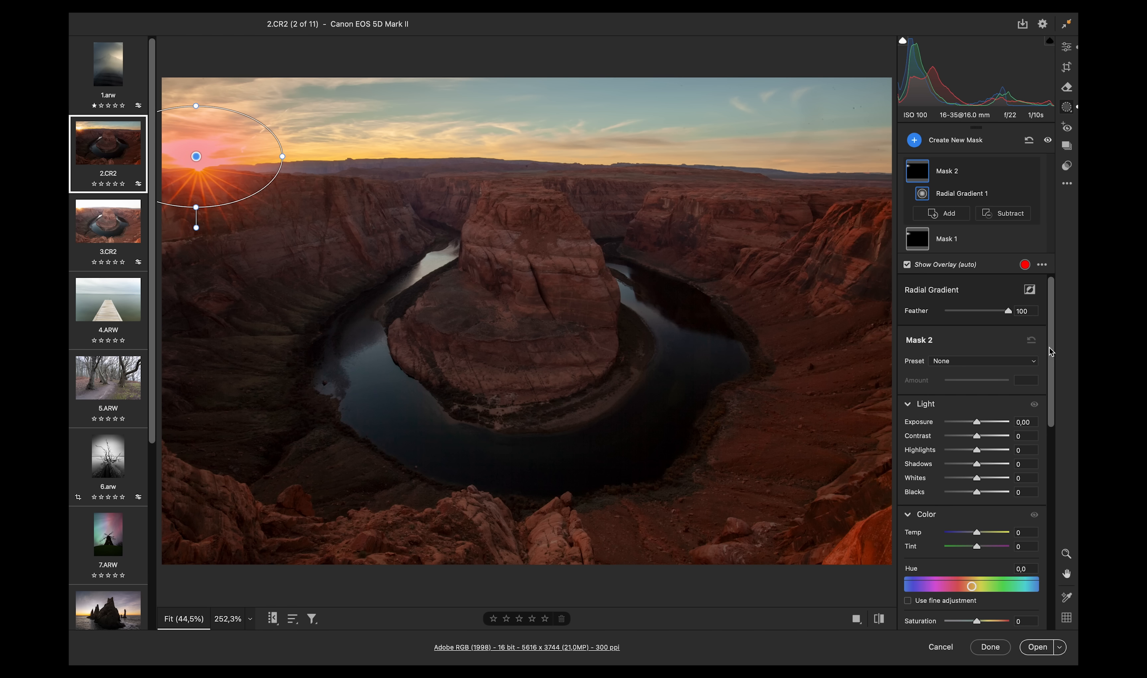
- Lower Clarity and Dehaze for the new sun mask
{"action": "left_click_drag", "start_coordinate": [1051, 350], "coordinate": [1050, 469]}
{"action": "mouse_move", "coordinate": [980, 440]}
{"action": "left_mouse_down"}
{"action": "mouse_move", "coordinate": [951, 440]}
{"action": "mouse_move", "coordinate": [974, 456]}
{"action": "left_mouse_up"}
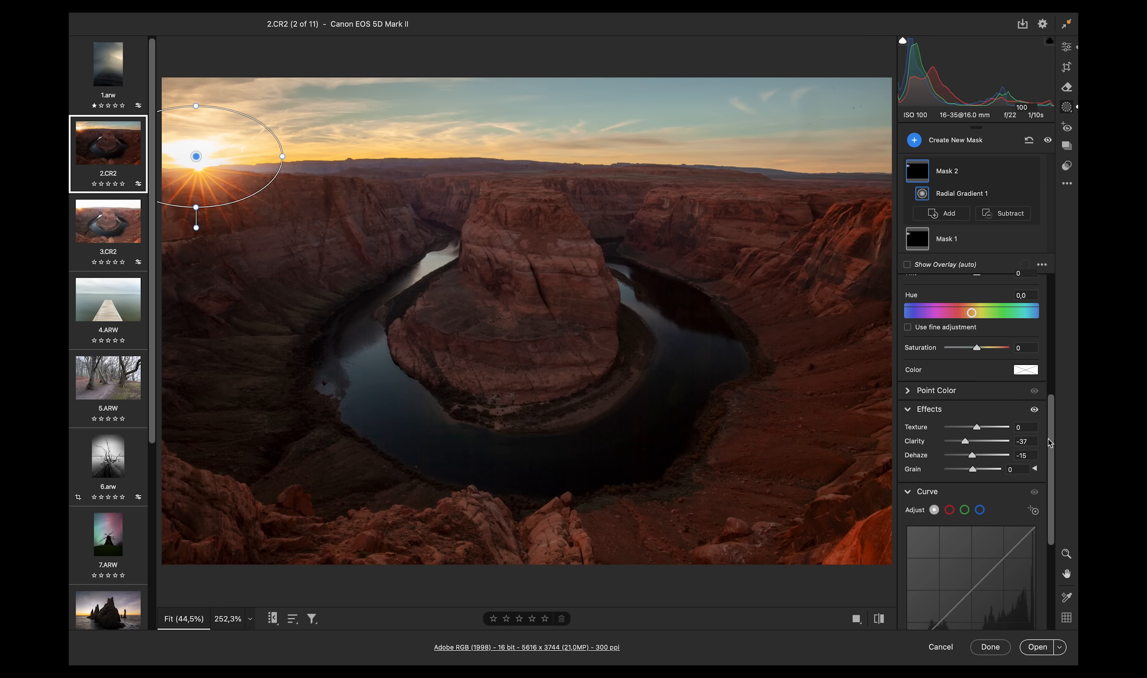
- Draw a third, much larger radial gradient centered on the sun and set its Exposure to +0.95
{"action": "scroll", "coordinate": [1051, 440], "scroll_direction": "up", "scroll_amount": 10}
{"action": "left_click", "coordinate": [1000, 215]}
{"action": "left_click", "coordinate": [1000, 204]}
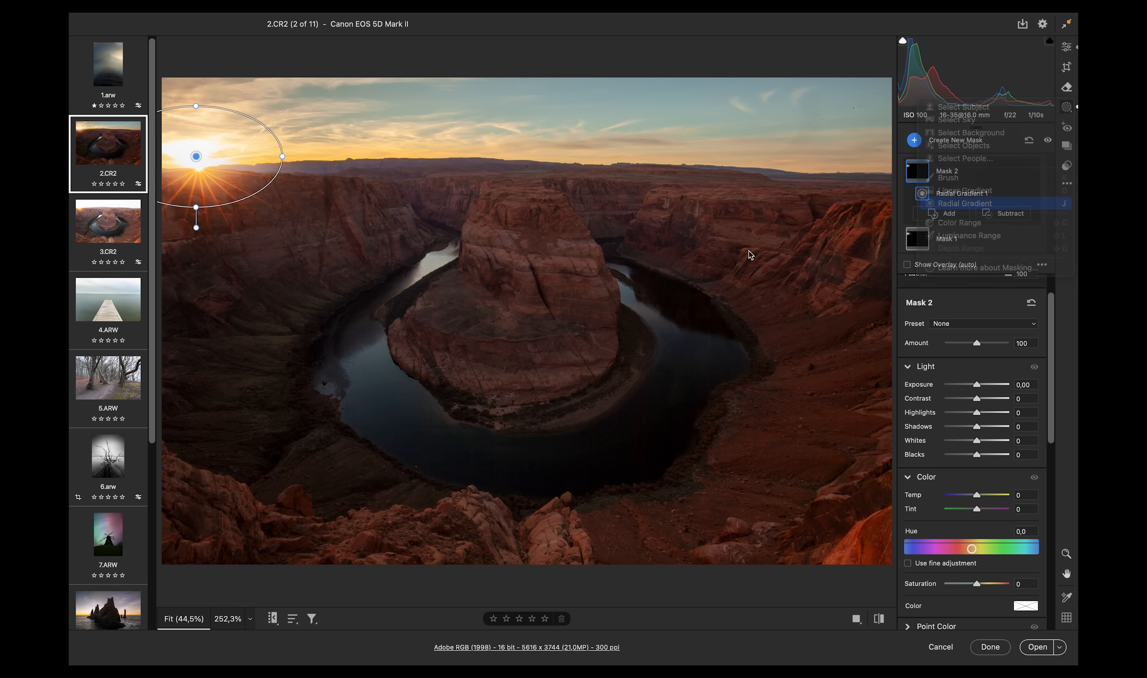
{"action": "left_click_drag", "start_coordinate": [198, 158], "coordinate": [588, 293]}
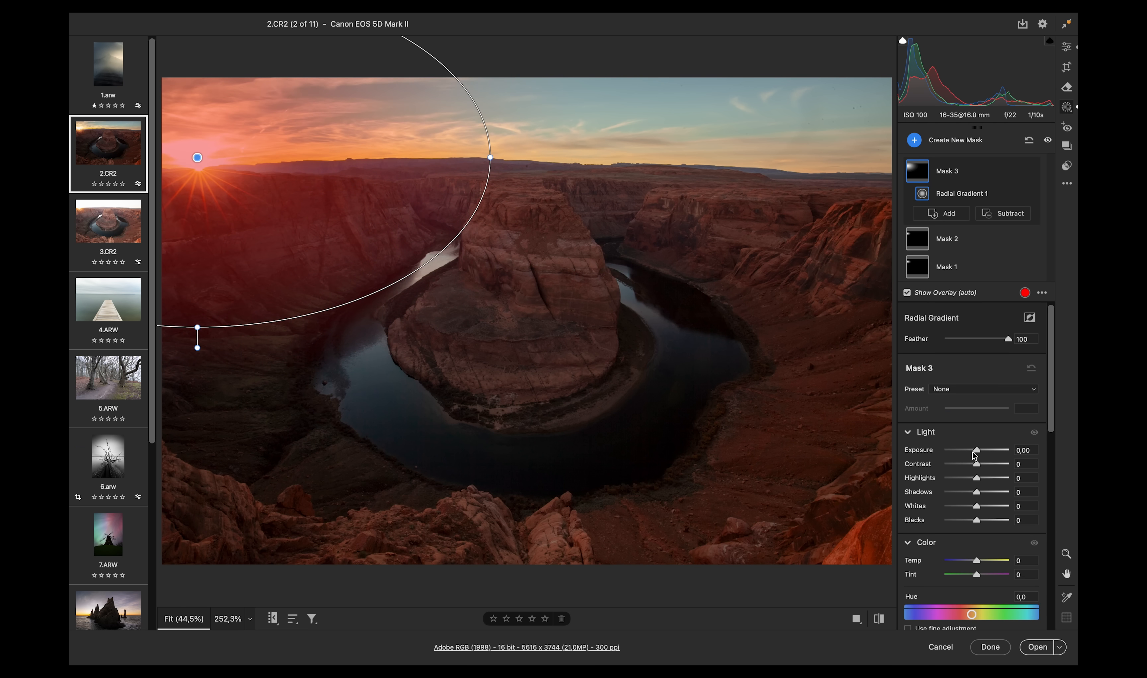
{"action": "left_click_drag", "start_coordinate": [977, 450], "coordinate": [986, 450]}
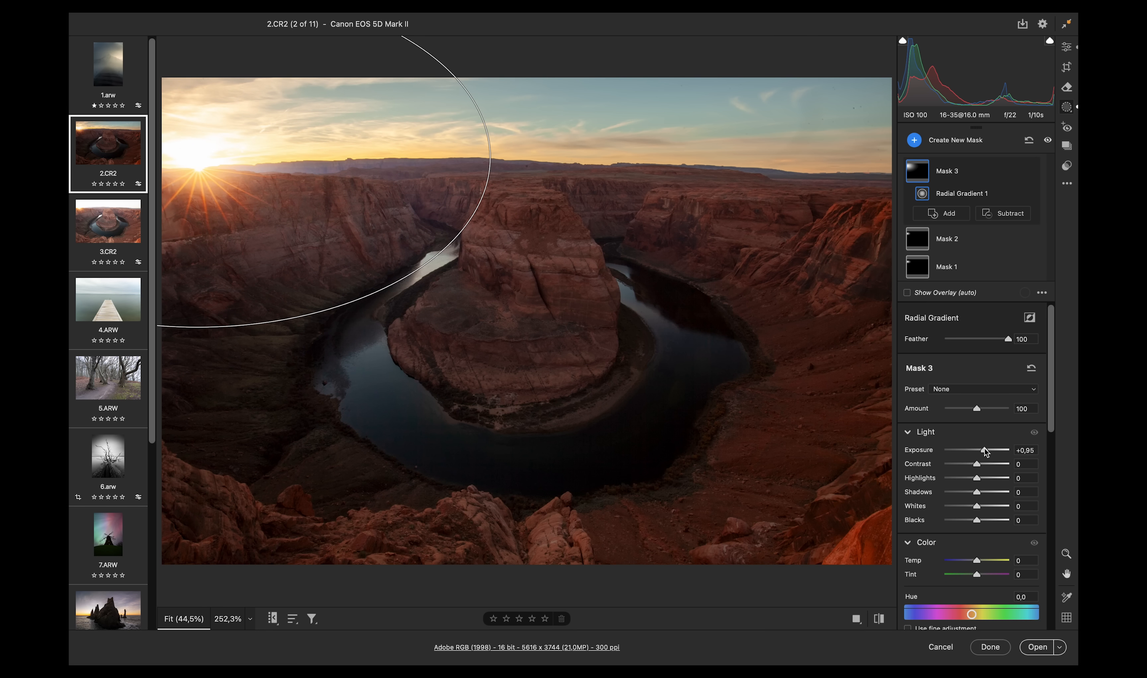
{"action": "left_click_drag", "start_coordinate": [980, 508], "coordinate": [982, 509]}
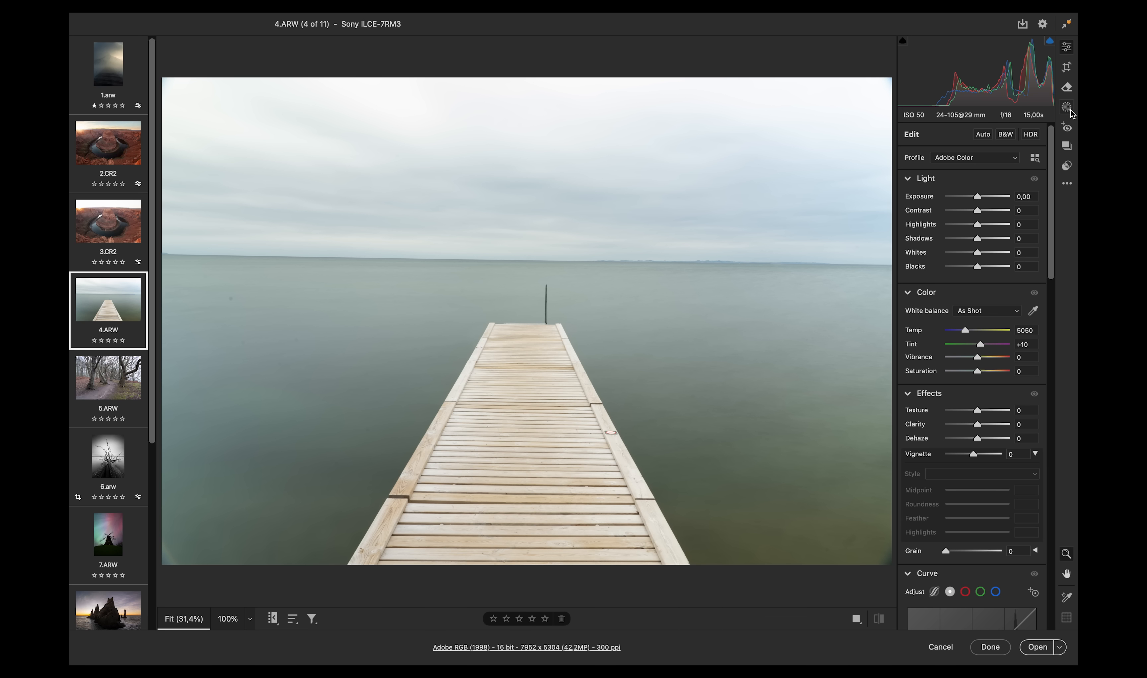
- Straighten the pier photo by tracing the horizon with the Crop panel's Straighten tool, then apply
{"action": "left_click", "coordinate": [1068, 67]}
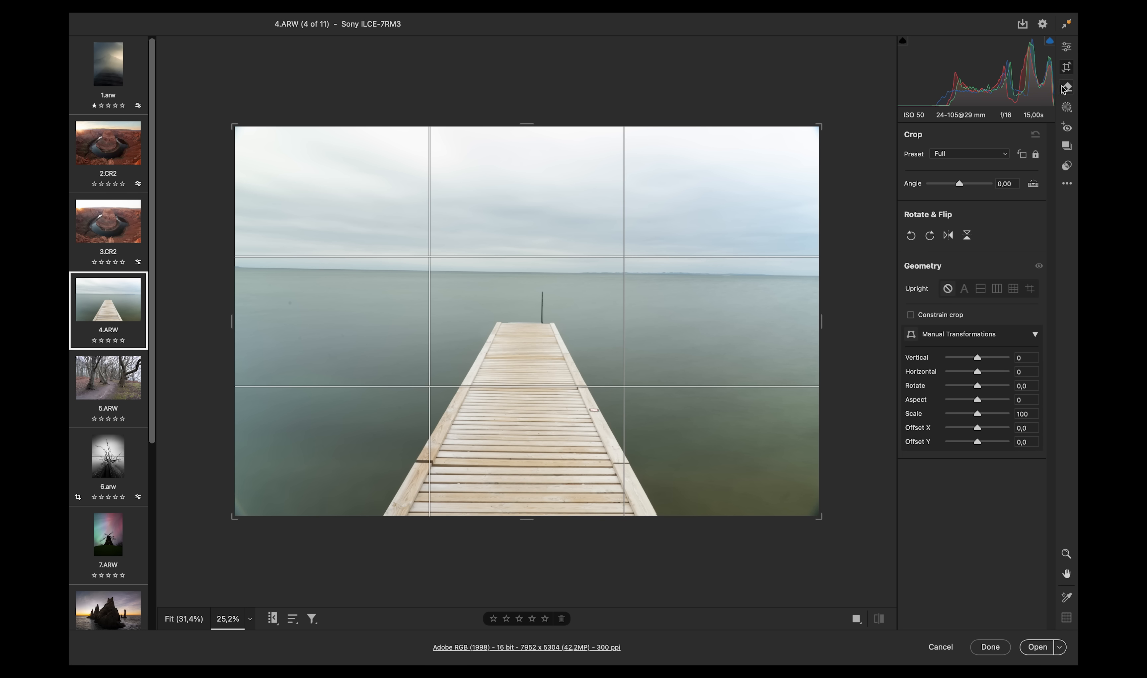
{"action": "left_click", "coordinate": [1033, 184]}
{"action": "left_click_drag", "start_coordinate": [801, 278], "coordinate": [813, 277]}
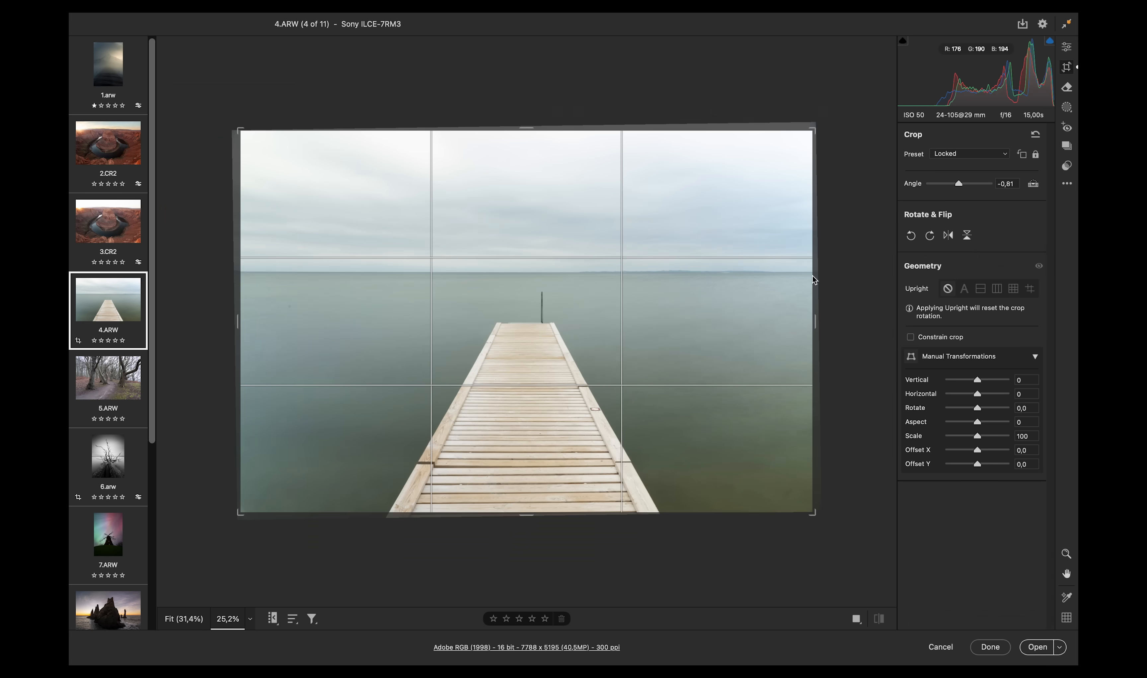
{"action": "key", "text": "Return"}
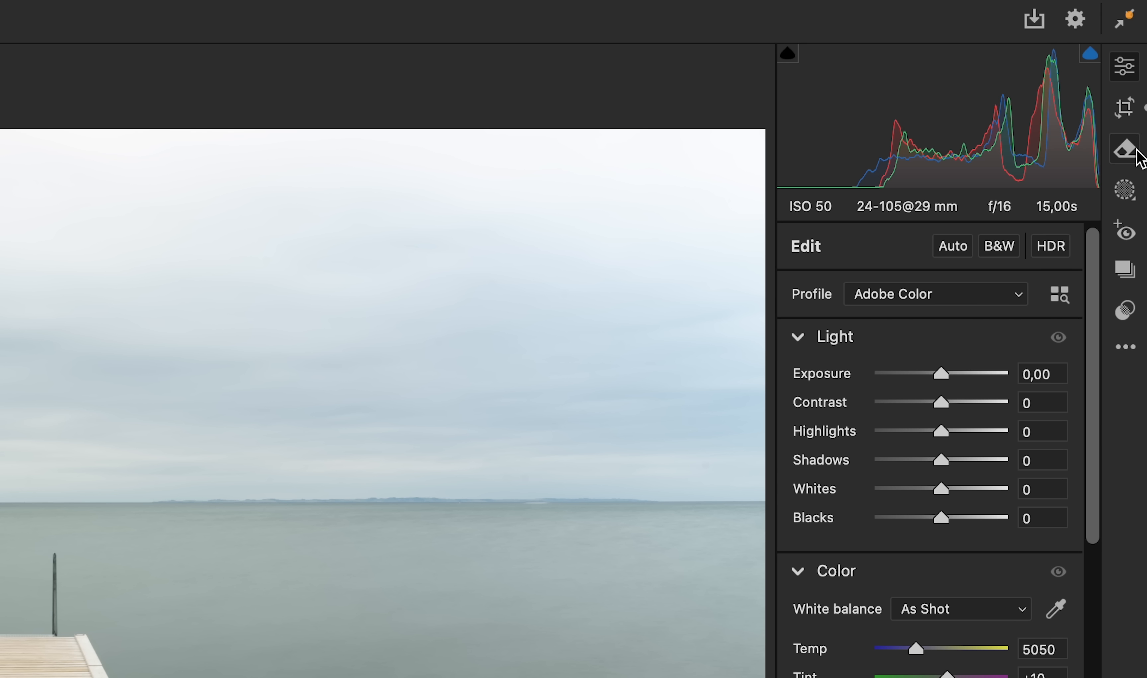
- Open the Remove tool, turn on Visualize Spots and set the brush size to 5
{"action": "left_click", "coordinate": [1136, 156]}
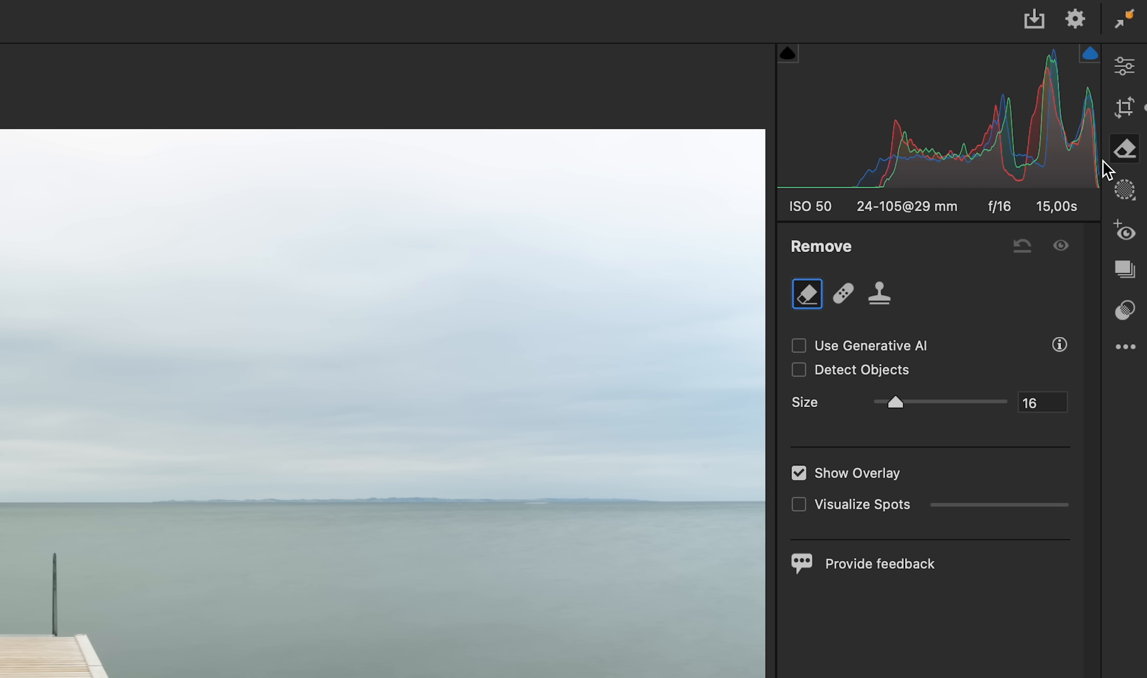
{"action": "left_click", "coordinate": [800, 503]}
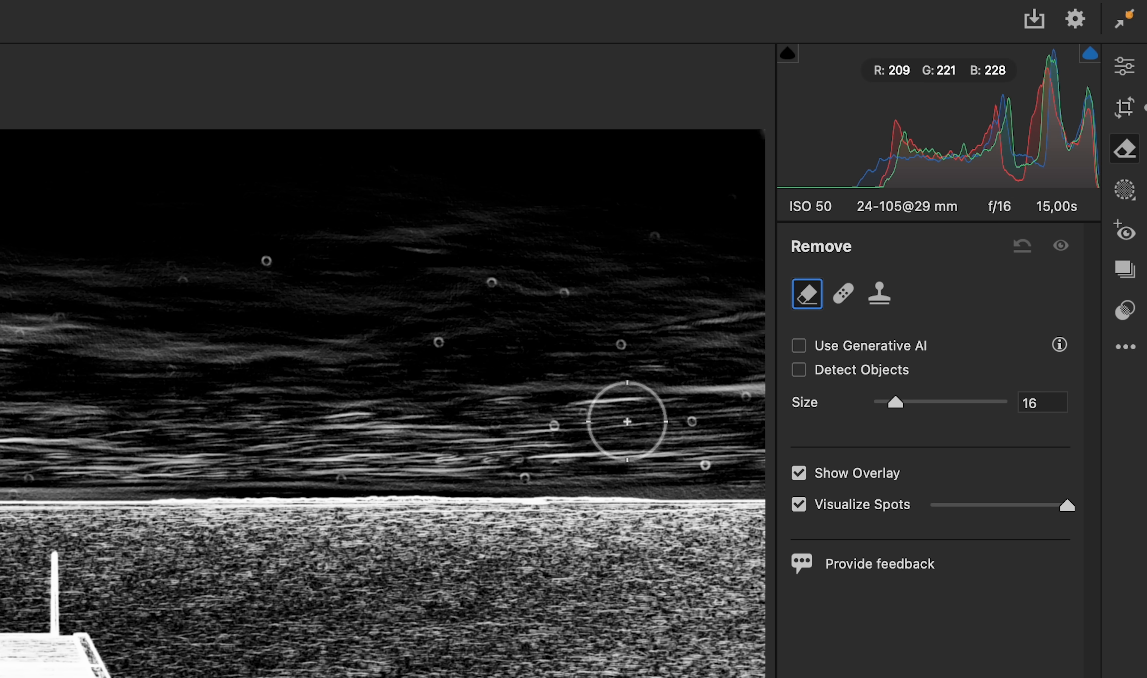
{"action": "left_click_drag", "start_coordinate": [613, 363], "coordinate": [581, 368]}
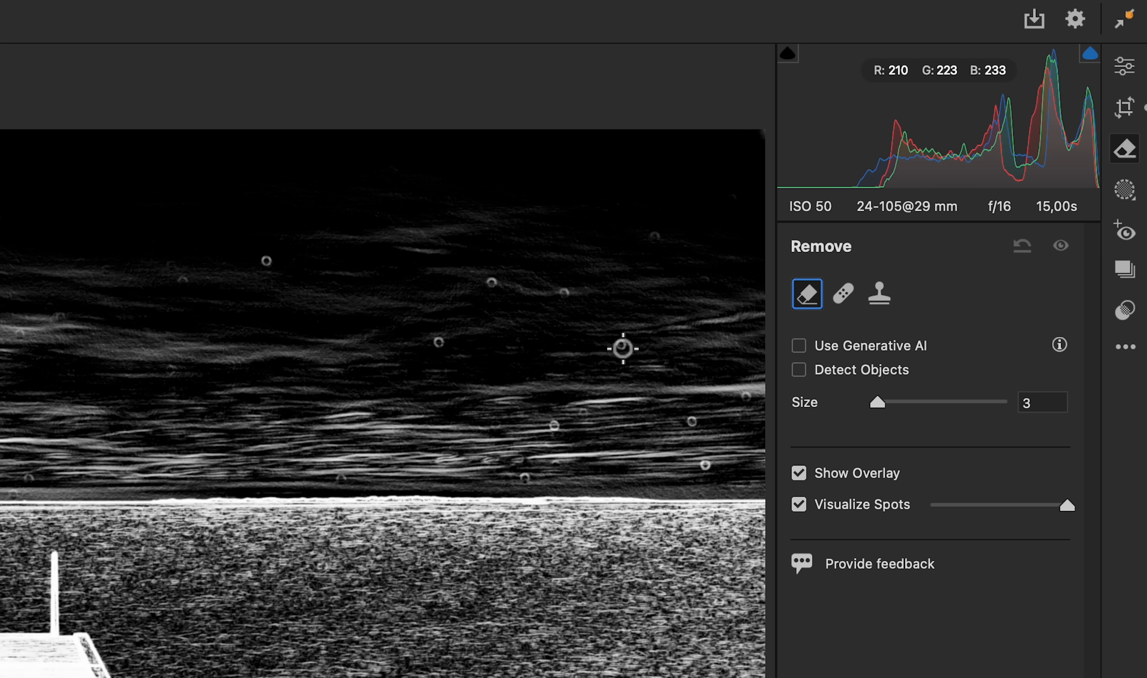
{"action": "key", "text": "bracketright"}
{"action": "key", "text": "bracketright"}
- Remove the dust spots in the sky by spot-clicking each one
{"action": "left_click", "coordinate": [621, 344]}
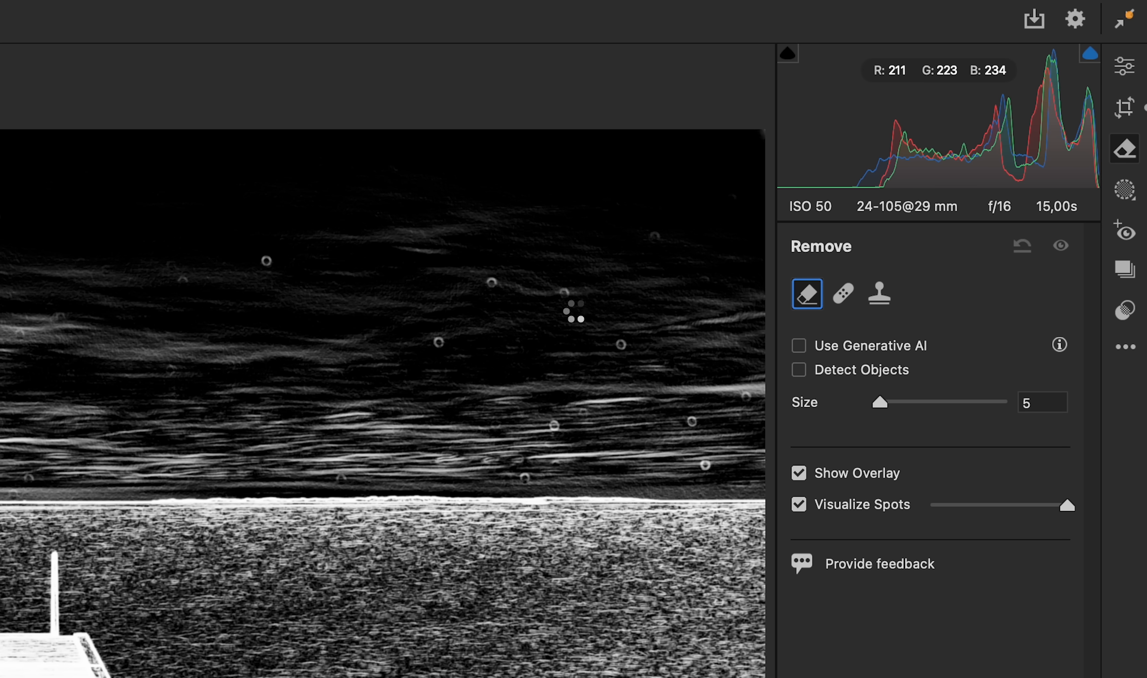
{"action": "left_click", "coordinate": [565, 294]}
{"action": "left_click", "coordinate": [488, 280]}
{"action": "left_click", "coordinate": [438, 348]}
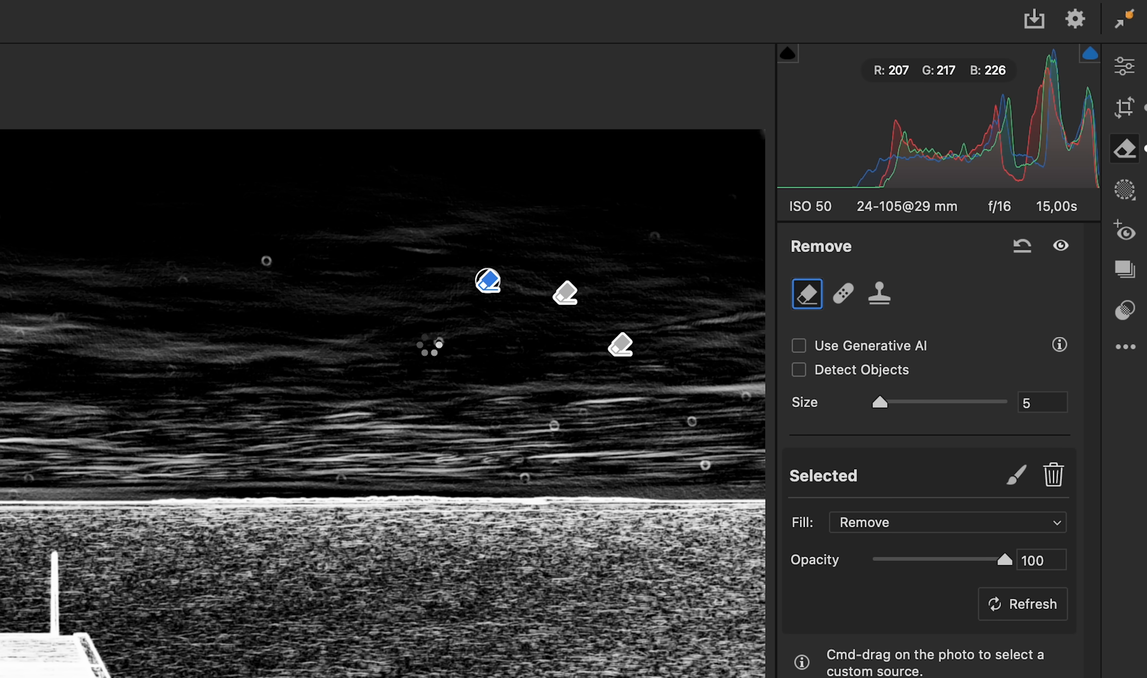
{"action": "left_click", "coordinate": [269, 260]}
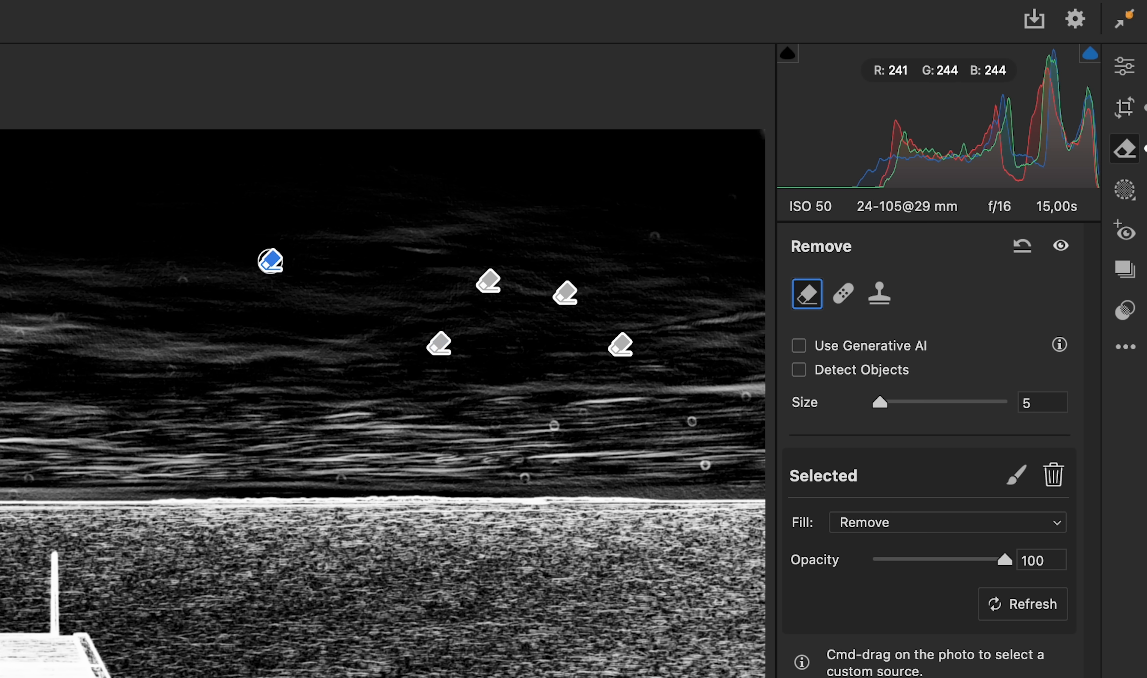
{"action": "left_click", "coordinate": [3, 217]}
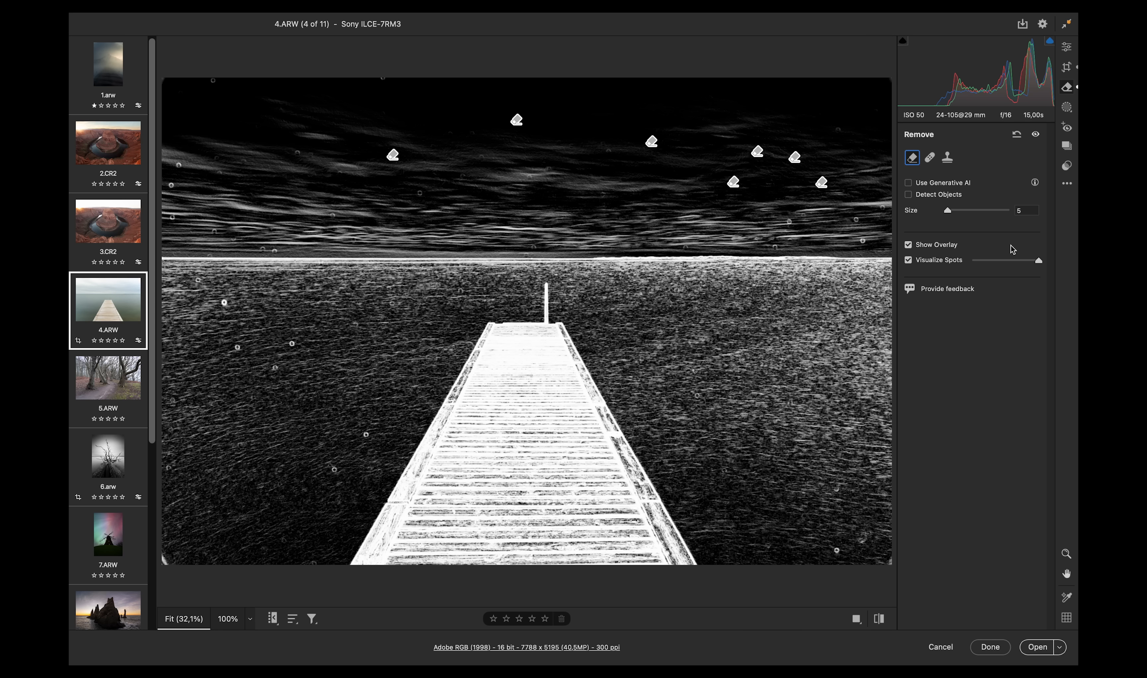
- Turn off Visualize Spots and raise Dehaze to +100 to reveal remaining dust spots
{"action": "left_click", "coordinate": [908, 260]}
{"action": "left_click", "coordinate": [1069, 47]}
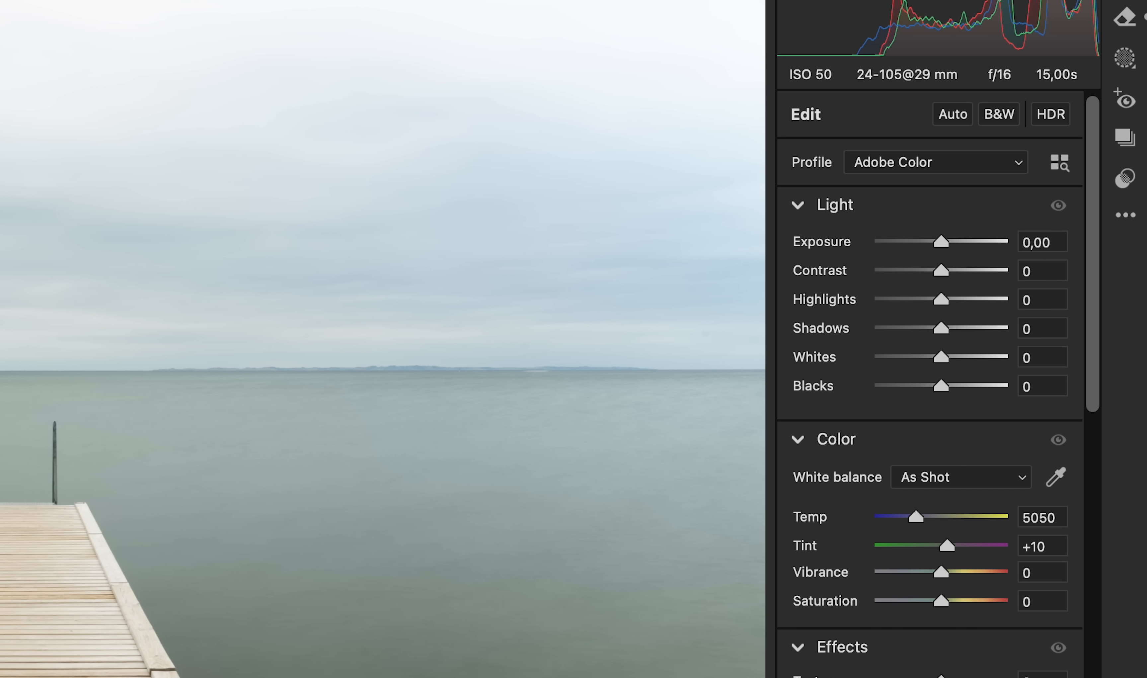
{"action": "left_click_drag", "start_coordinate": [1093, 136], "coordinate": [1093, 181]}
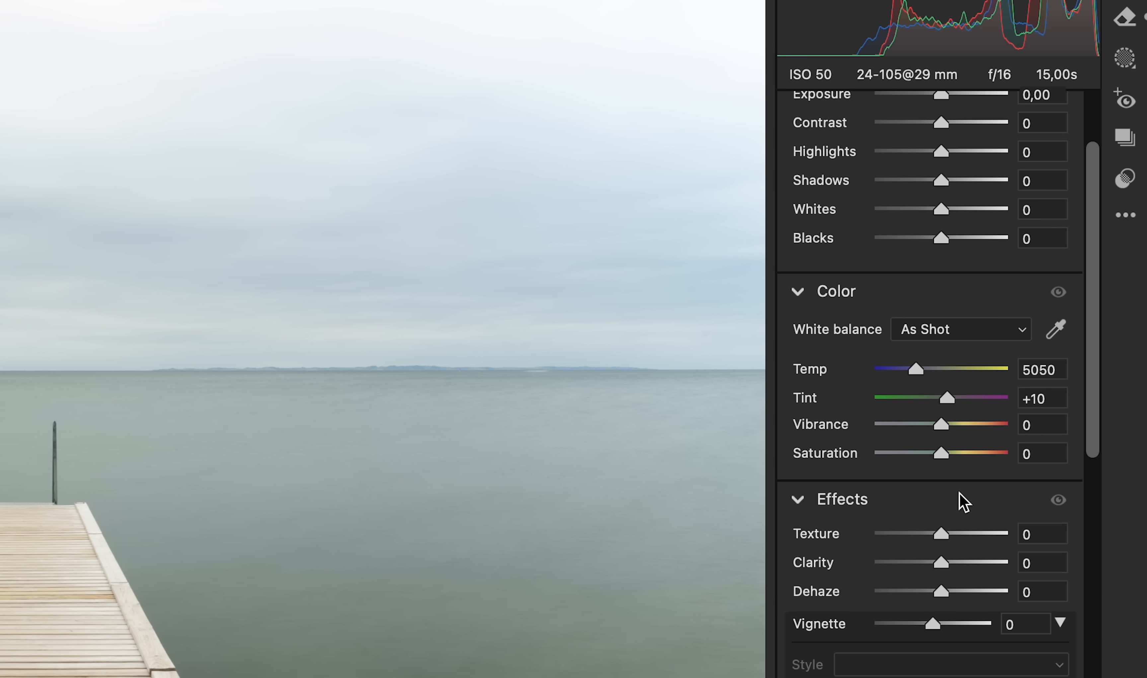
{"action": "left_click_drag", "start_coordinate": [945, 597], "coordinate": [1022, 595]}
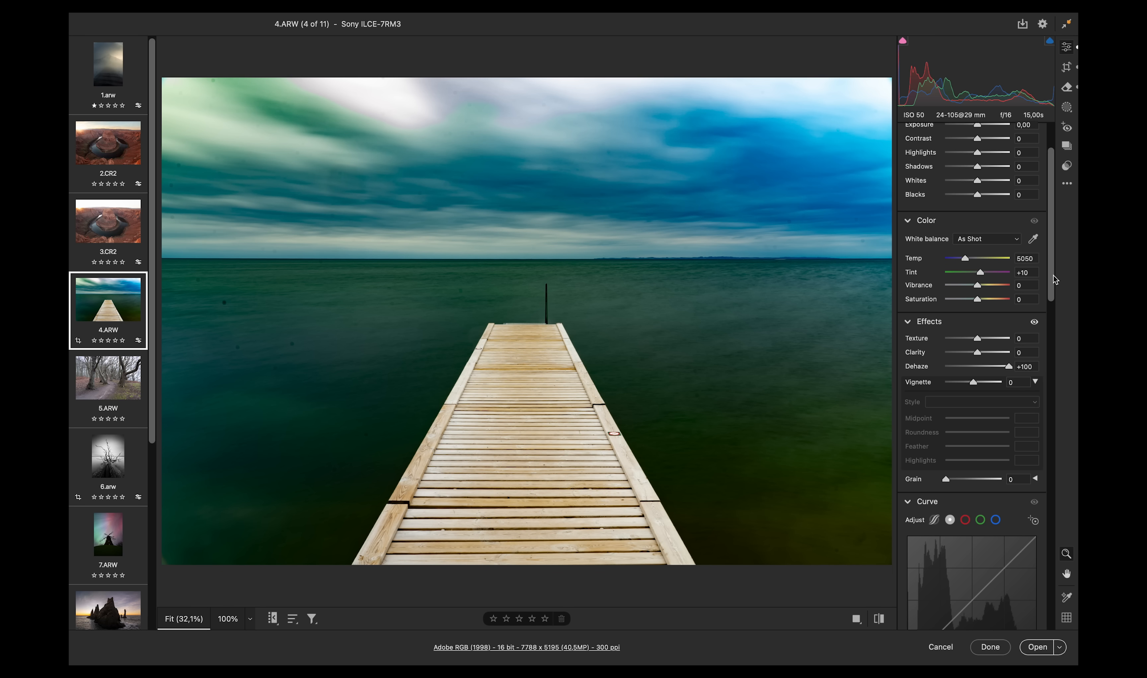
- Remove one more dust spot in the sky with the Remove tool
{"action": "key", "text": "b"}
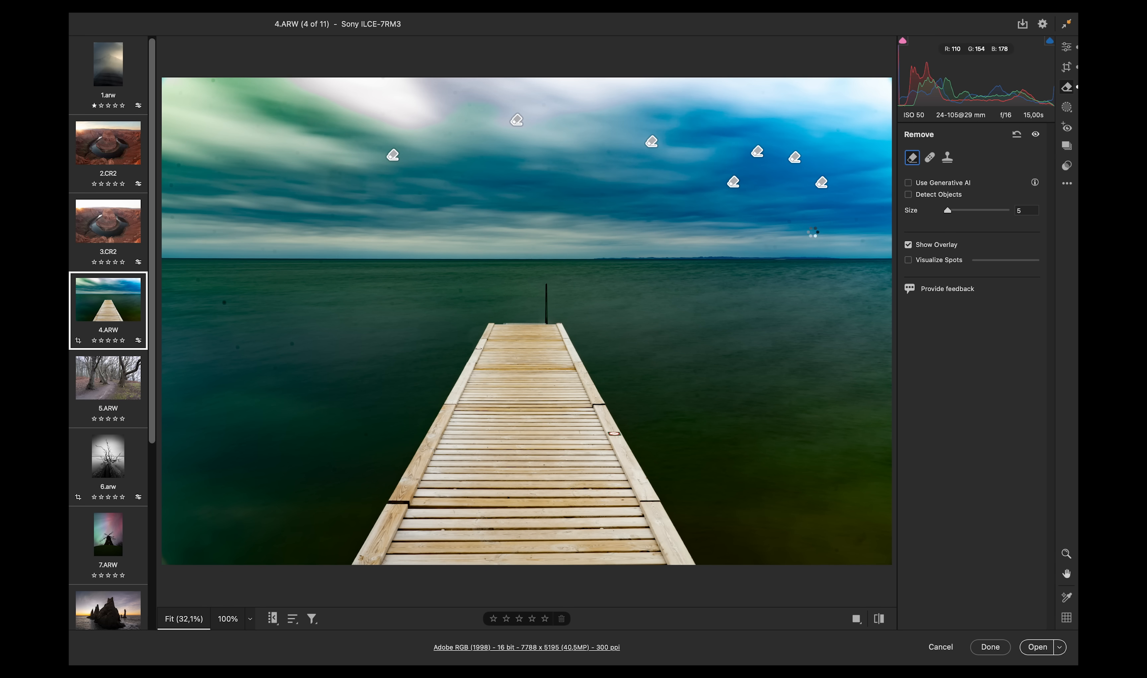
{"action": "left_click", "coordinate": [421, 192]}
- Reset Dehaze back to 0 in the Edit panel
{"action": "left_click", "coordinate": [1068, 47]}
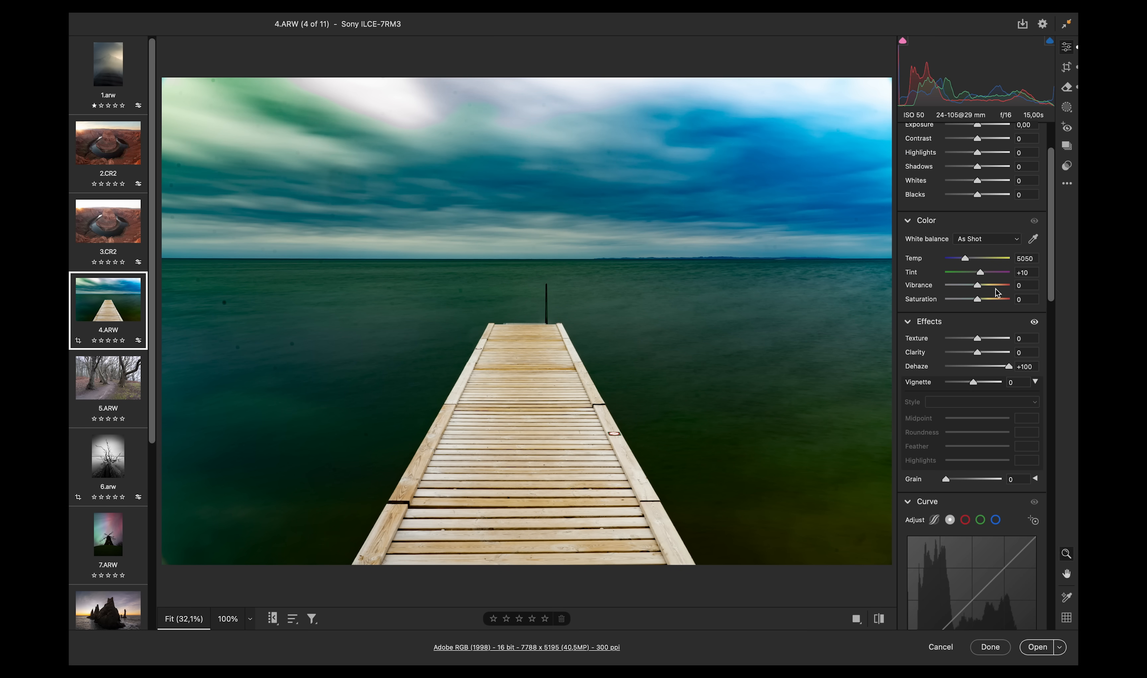
{"action": "double_click", "coordinate": [1008, 367]}
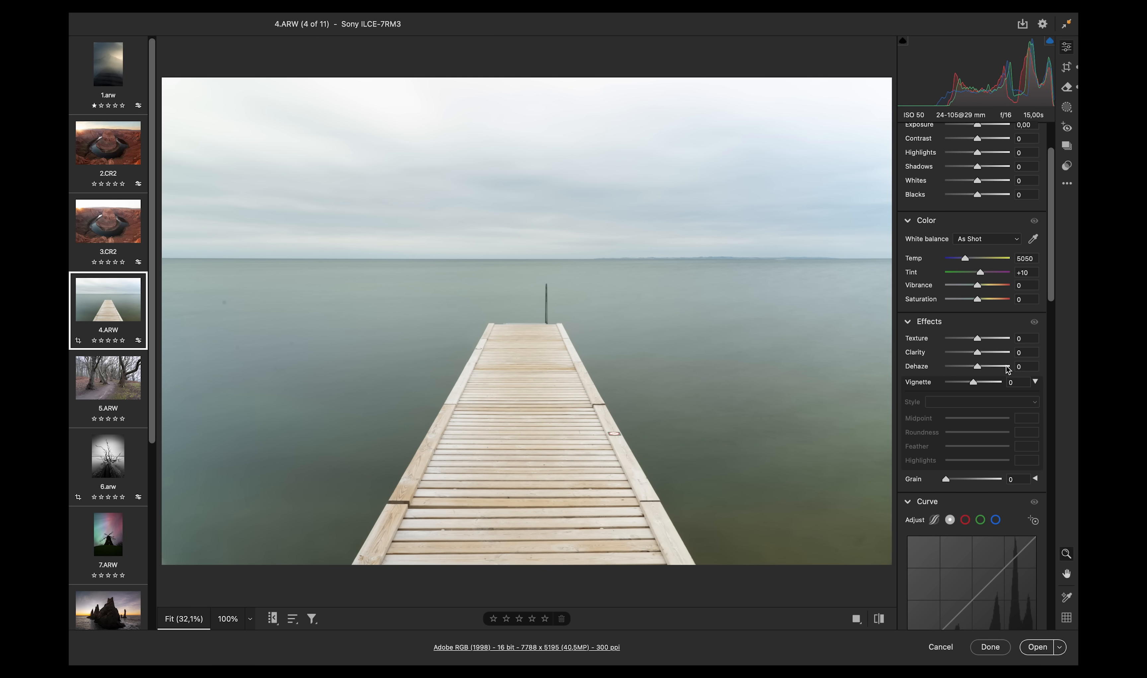
- Enable Remove chromatic aberration in the Optics section for the pier photo
{"action": "scroll", "coordinate": [990, 371], "scroll_direction": "up", "scroll_amount": 3}
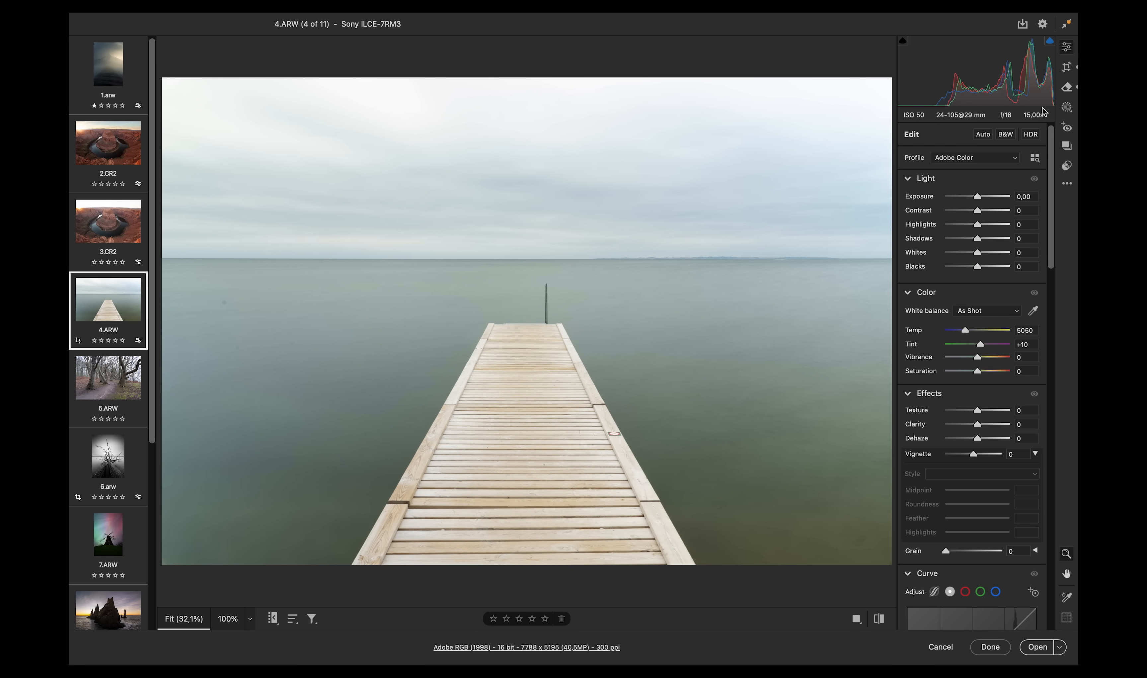
{"action": "left_click_drag", "start_coordinate": [1051, 139], "coordinate": [1062, 408]}
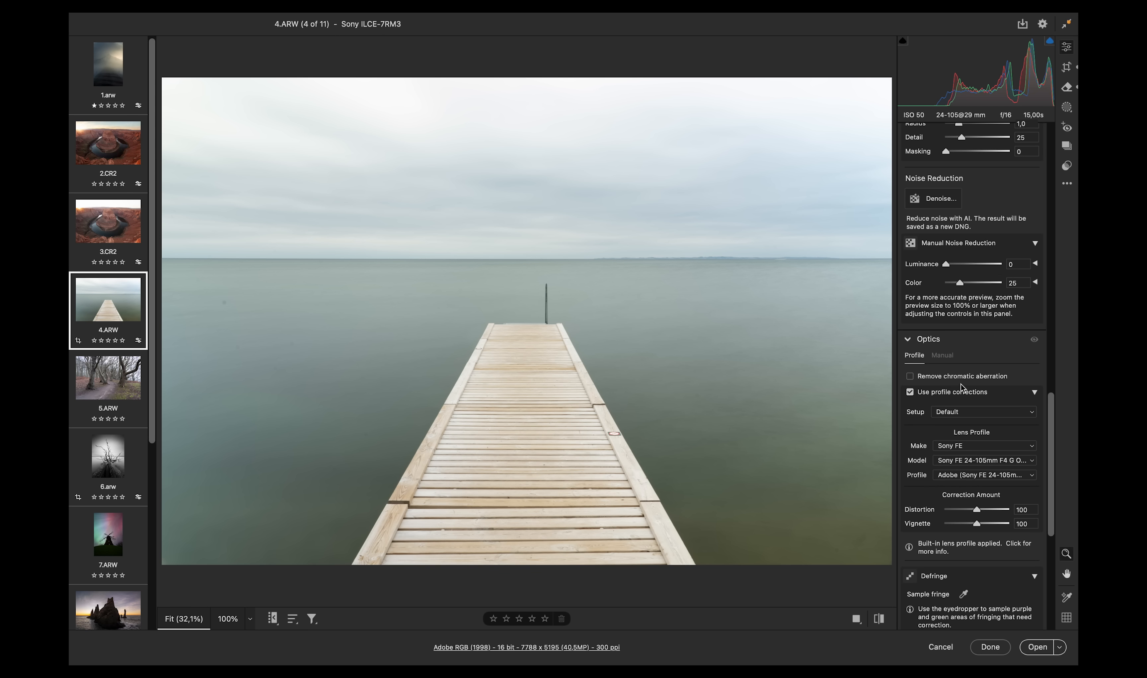
{"action": "left_click", "coordinate": [910, 376]}
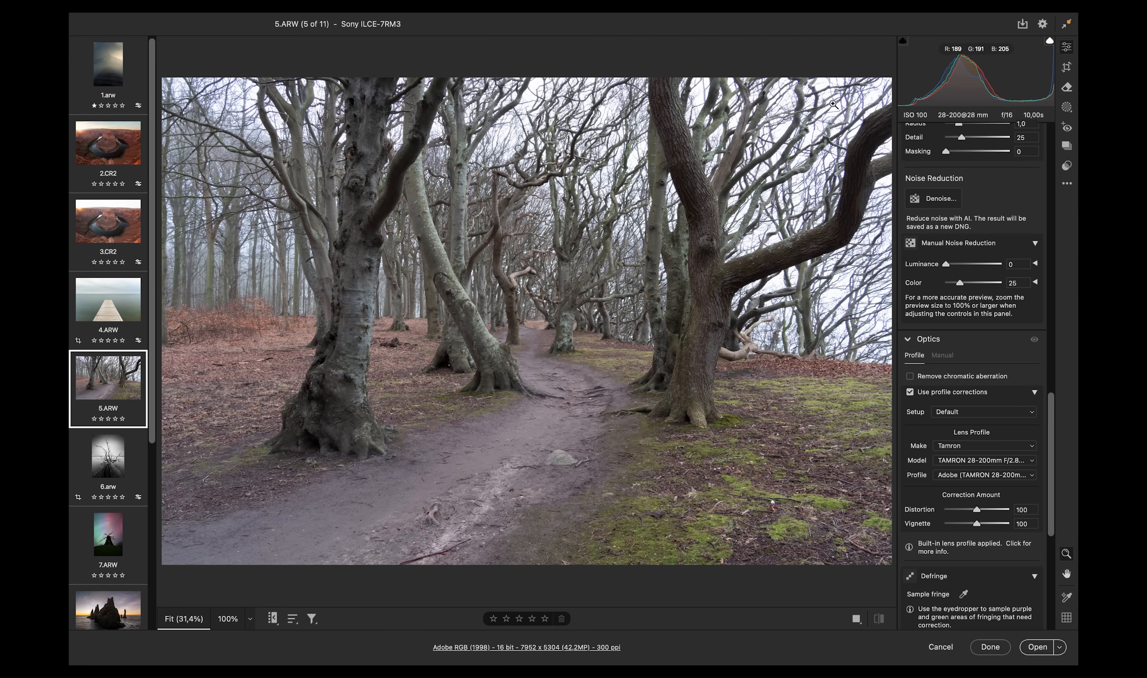
- Zoom into the tree branches of the forest photo and enable Remove chromatic aberration
{"action": "left_click_drag", "start_coordinate": [880, 86], "coordinate": [1056, 80]}
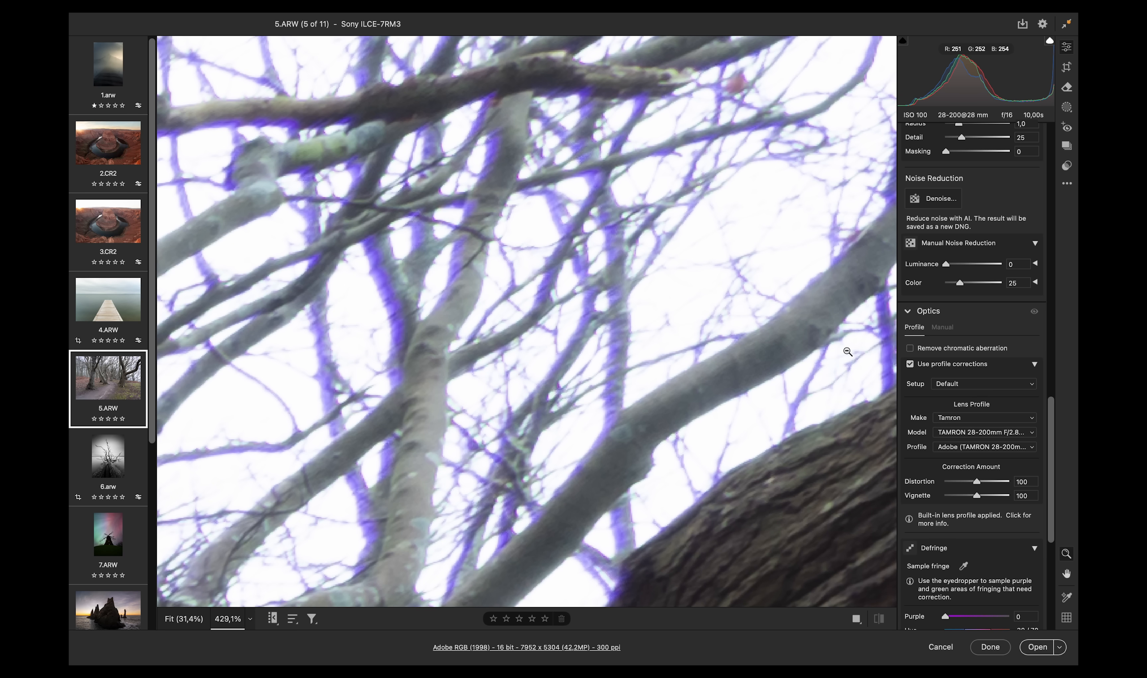
{"action": "left_click", "coordinate": [911, 348]}
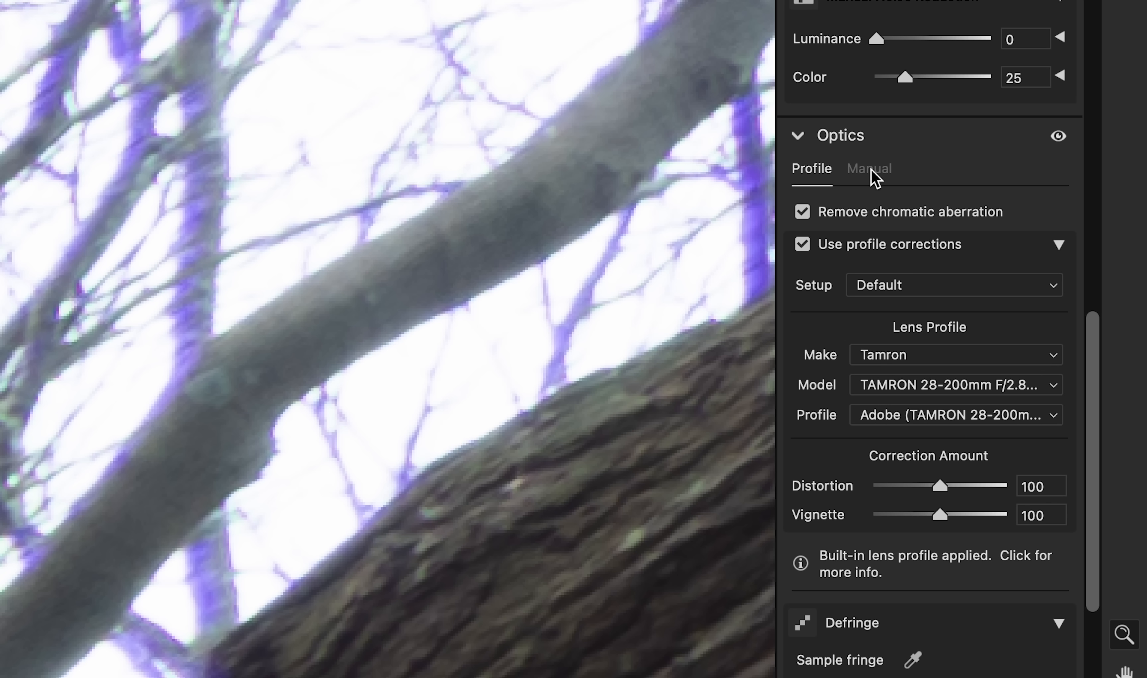
- Switch Optics to Manual and sample the purple fringing on a branch with the Defringe eyedropper
{"action": "left_click", "coordinate": [870, 170]}
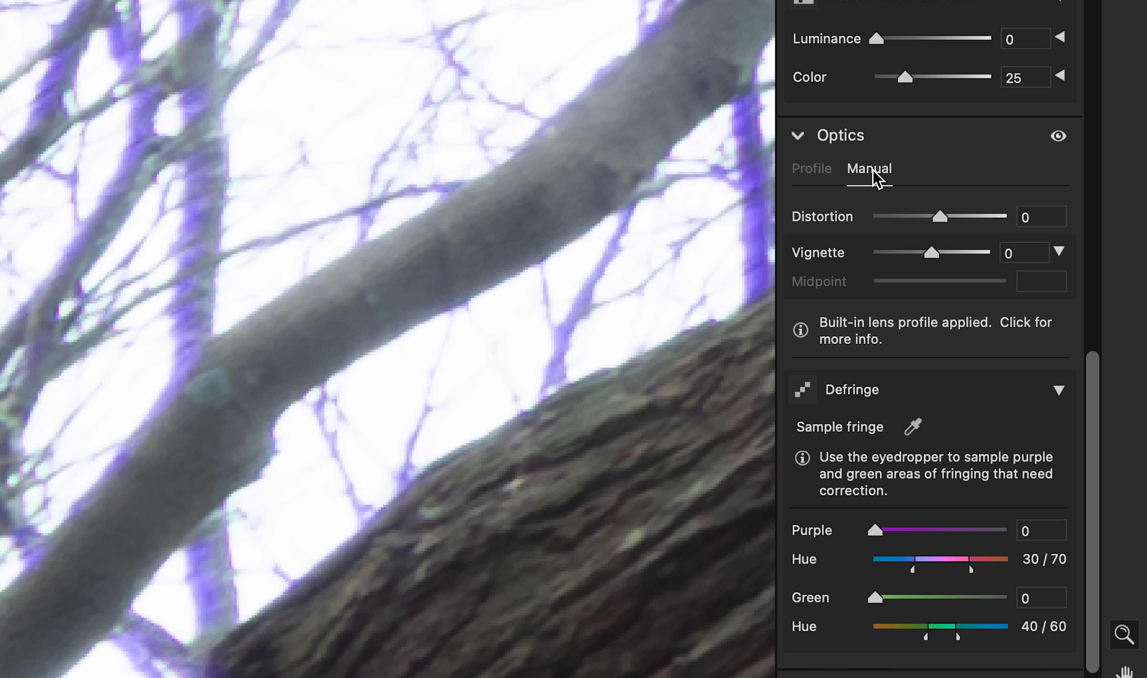
{"action": "left_click", "coordinate": [914, 427]}
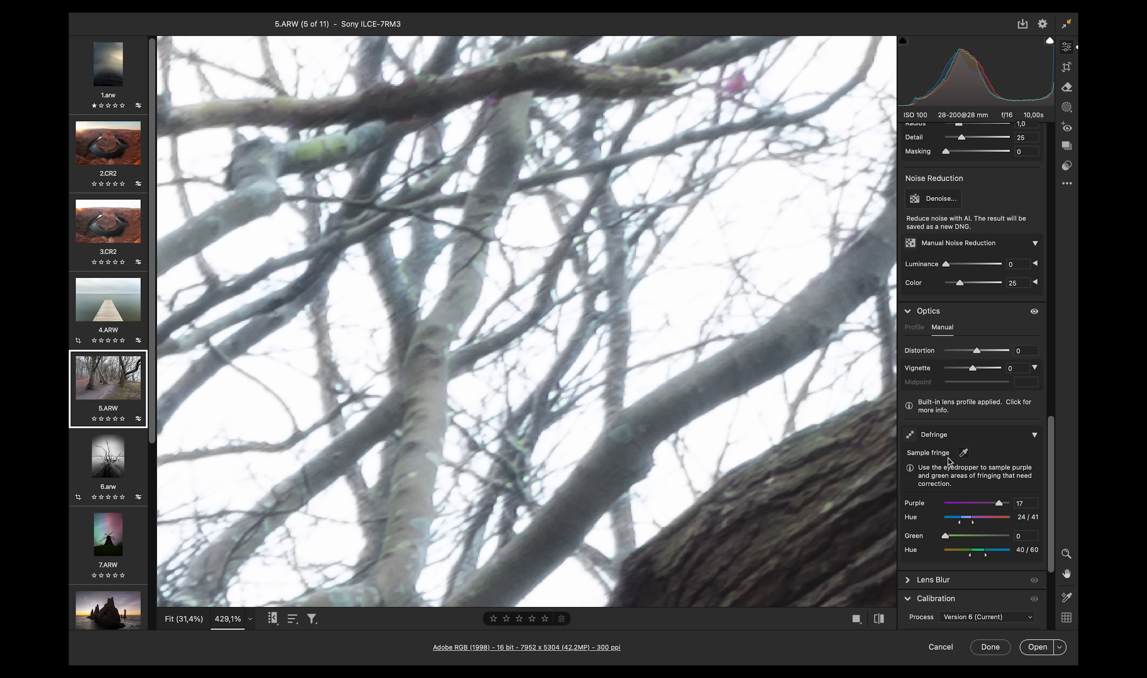
{"action": "left_click", "coordinate": [965, 452]}
{"action": "left_click", "coordinate": [391, 383]}
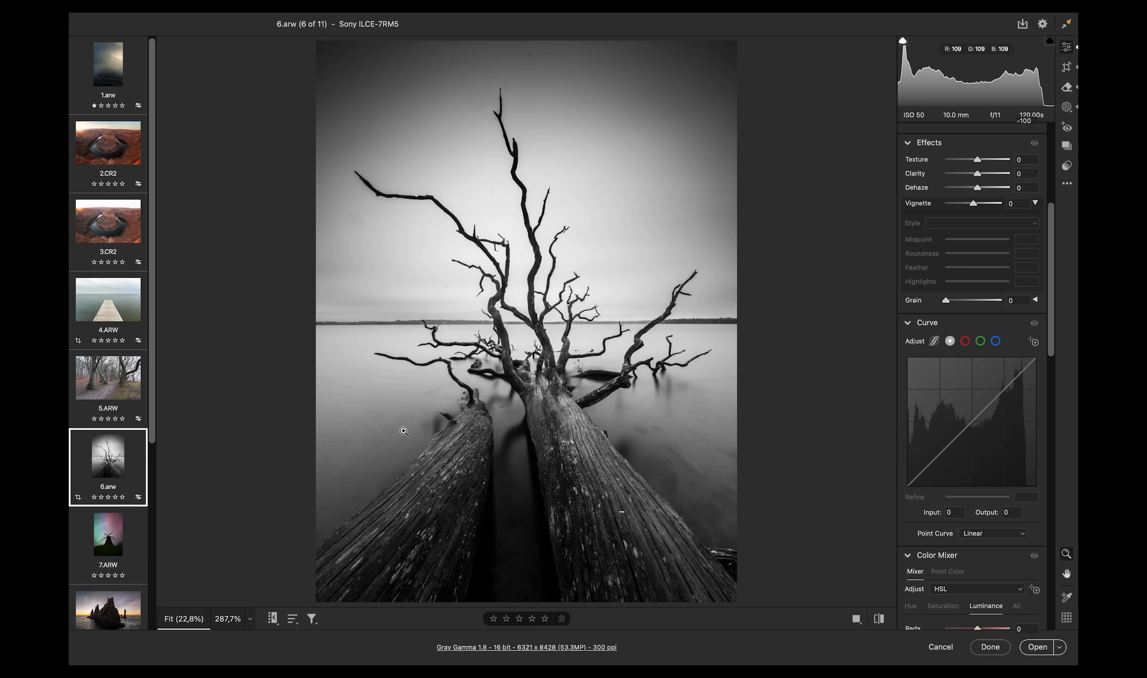
{"action": "left_click_drag", "start_coordinate": [404, 431], "coordinate": [558, 404]}
{"action": "scroll", "coordinate": [1058, 269], "scroll_direction": "down", "scroll_amount": 10}
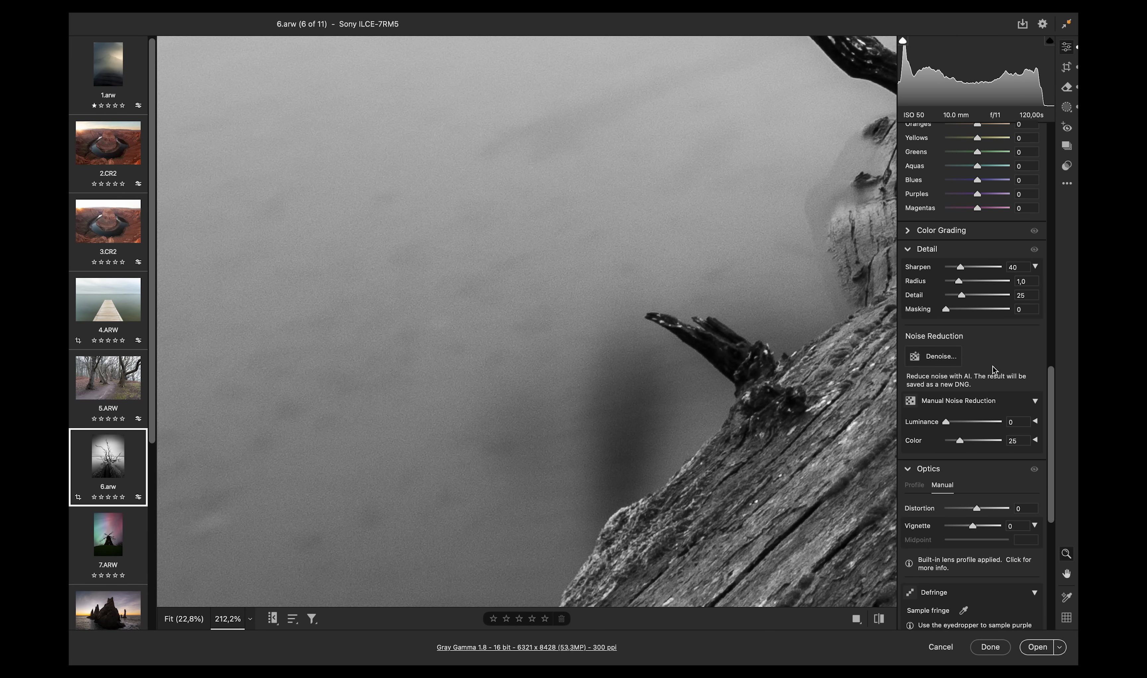
- Open AI Denoise for the tree photo and inspect the enhanced preview across the trunk and branches
{"action": "left_click", "coordinate": [935, 357]}
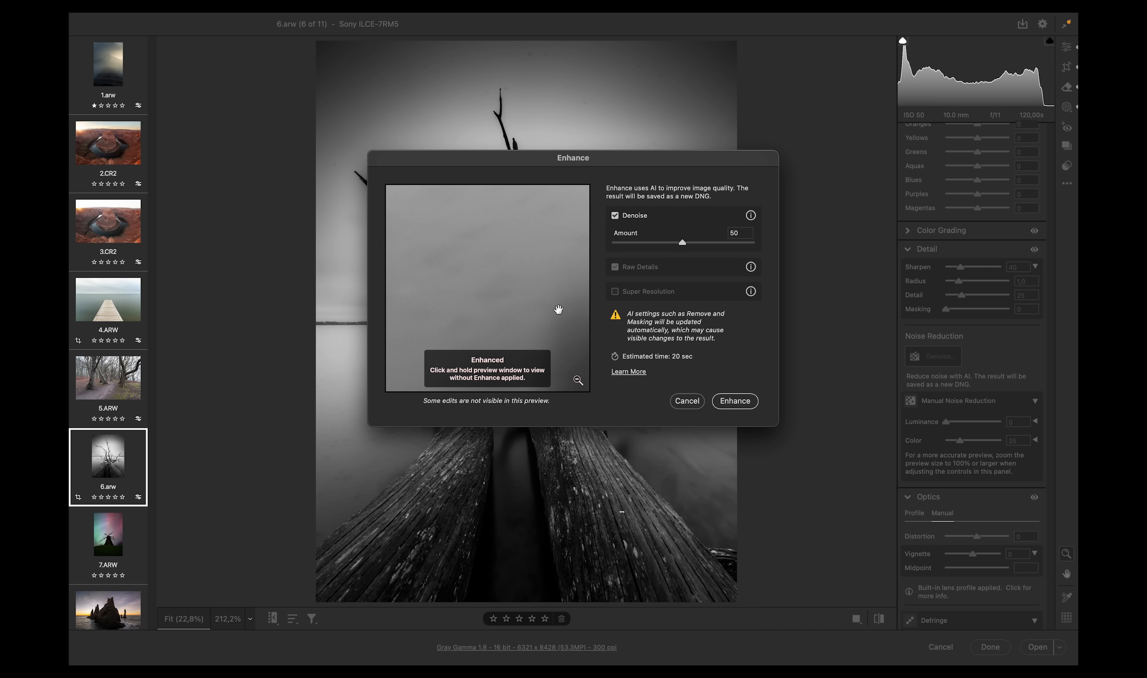
{"action": "left_click_drag", "start_coordinate": [558, 309], "coordinate": [529, 279]}
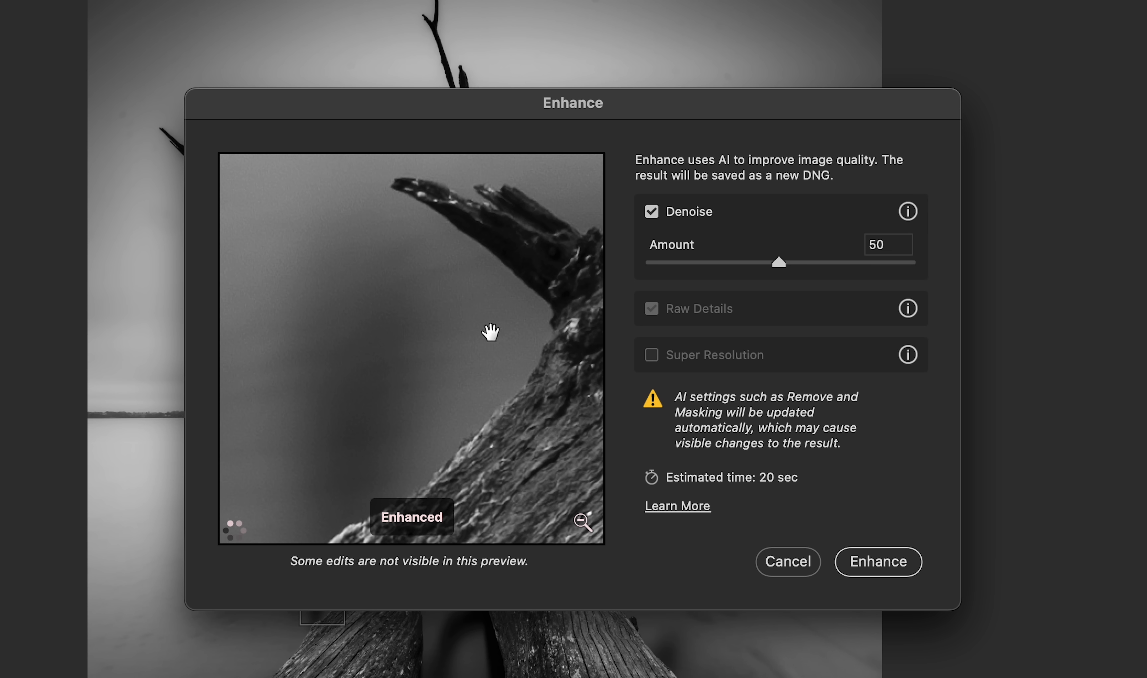
{"action": "left_click_drag", "start_coordinate": [425, 344], "coordinate": [406, 376]}
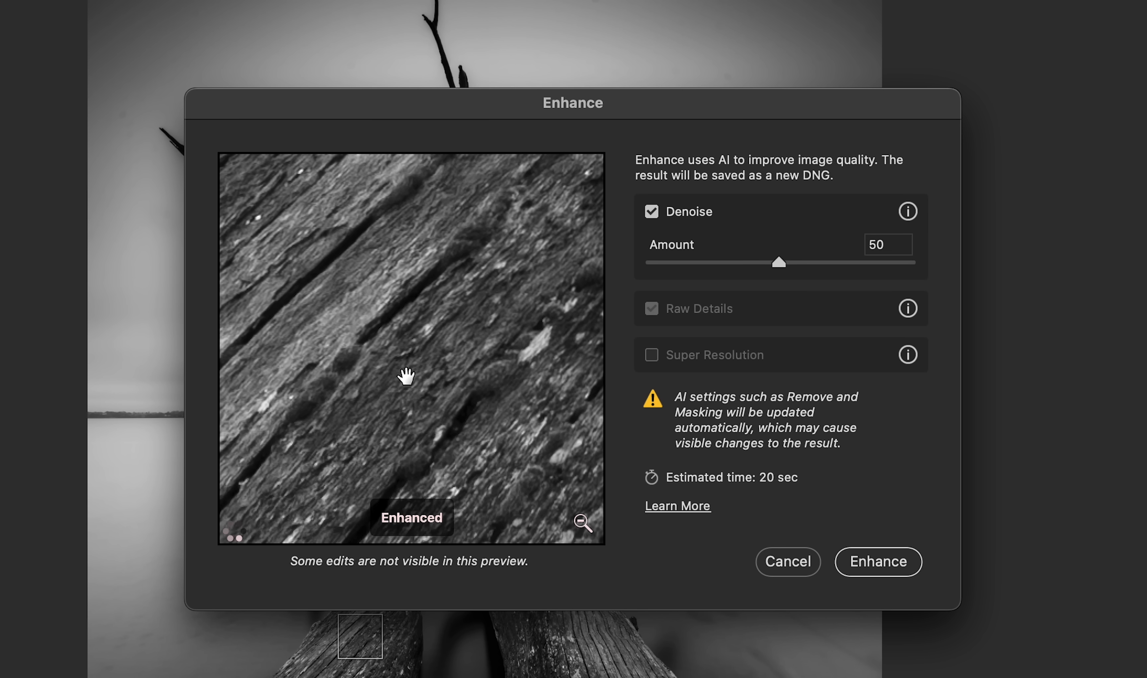
{"action": "left_click_drag", "start_coordinate": [541, 364], "coordinate": [156, 178]}
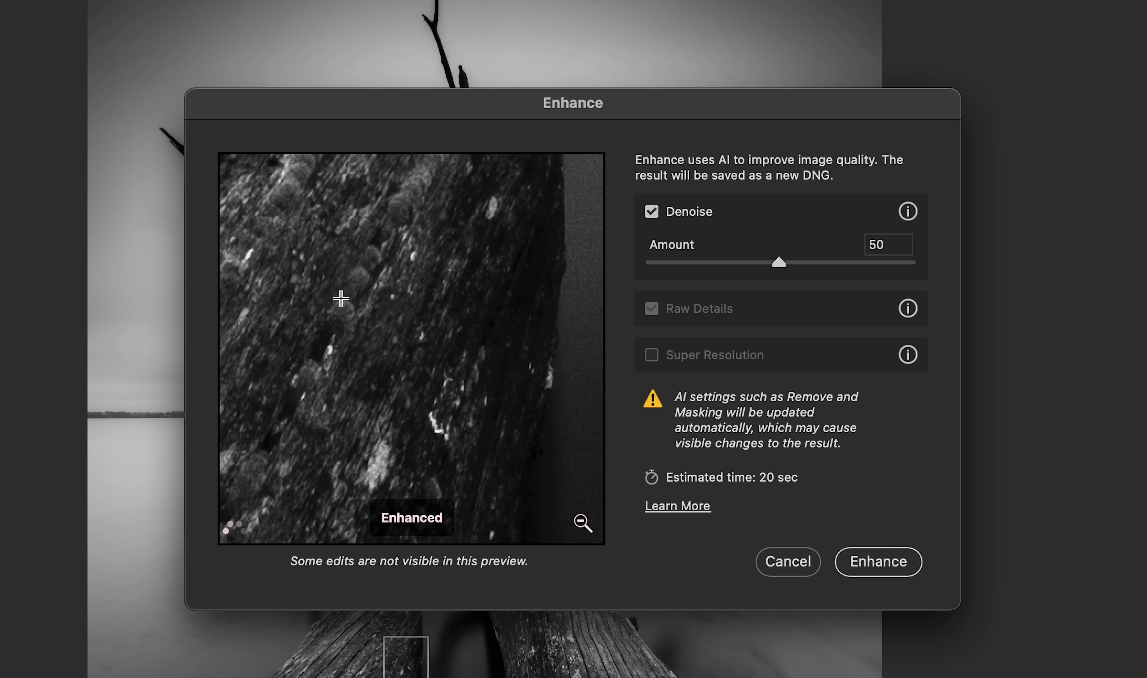
{"action": "left_click_drag", "start_coordinate": [396, 277], "coordinate": [375, 652]}
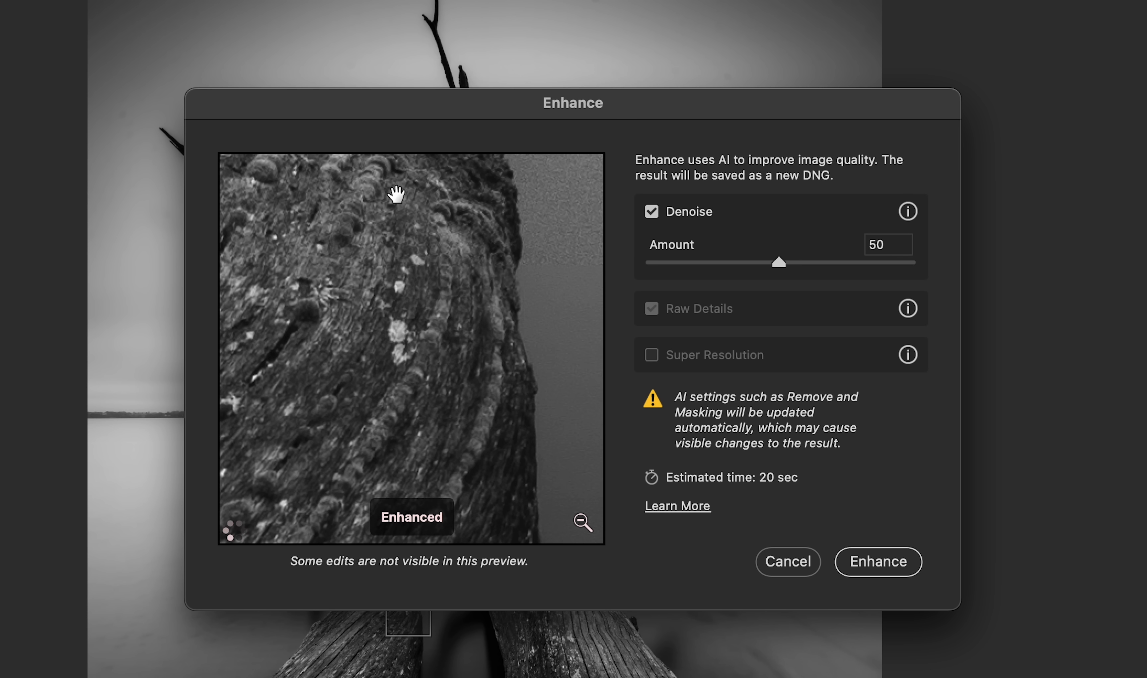
{"action": "left_click_drag", "start_coordinate": [400, 192], "coordinate": [982, 189]}
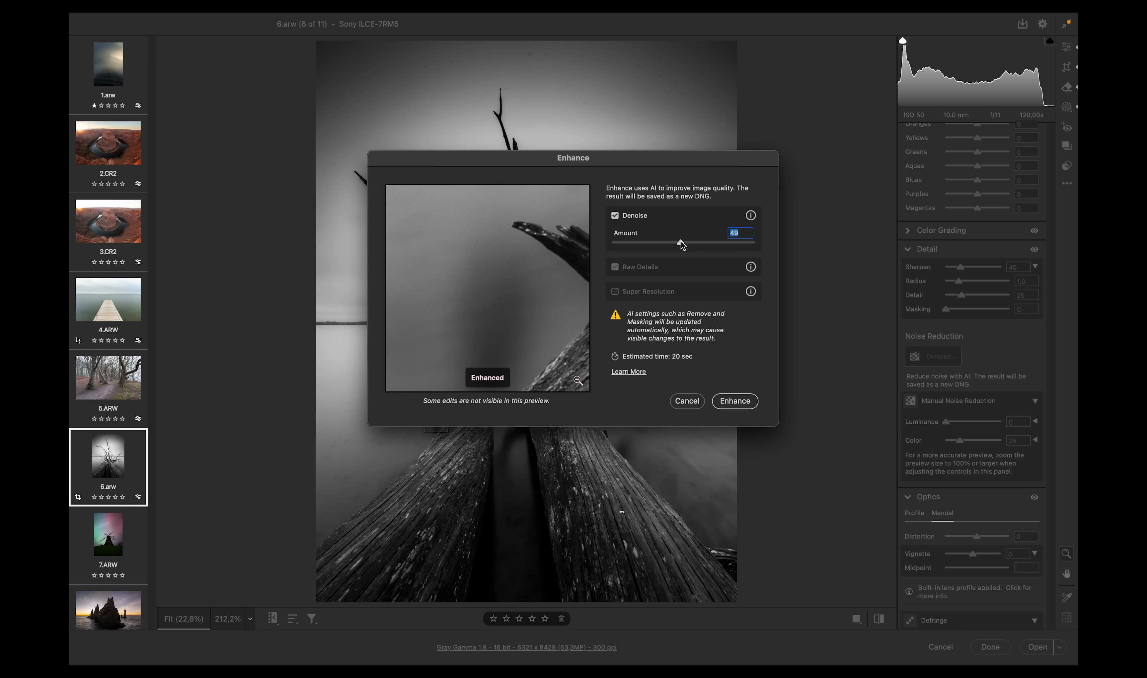
- Adjust the Denoise amount and run Enhance to create a denoised DNG of the tree photo
{"action": "left_click_drag", "start_coordinate": [782, 261], "coordinate": [813, 262]}
{"action": "left_click_drag", "start_coordinate": [733, 246], "coordinate": [759, 246]}
{"action": "left_click_drag", "start_coordinate": [689, 244], "coordinate": [682, 244]}
{"action": "left_click", "coordinate": [734, 401]}
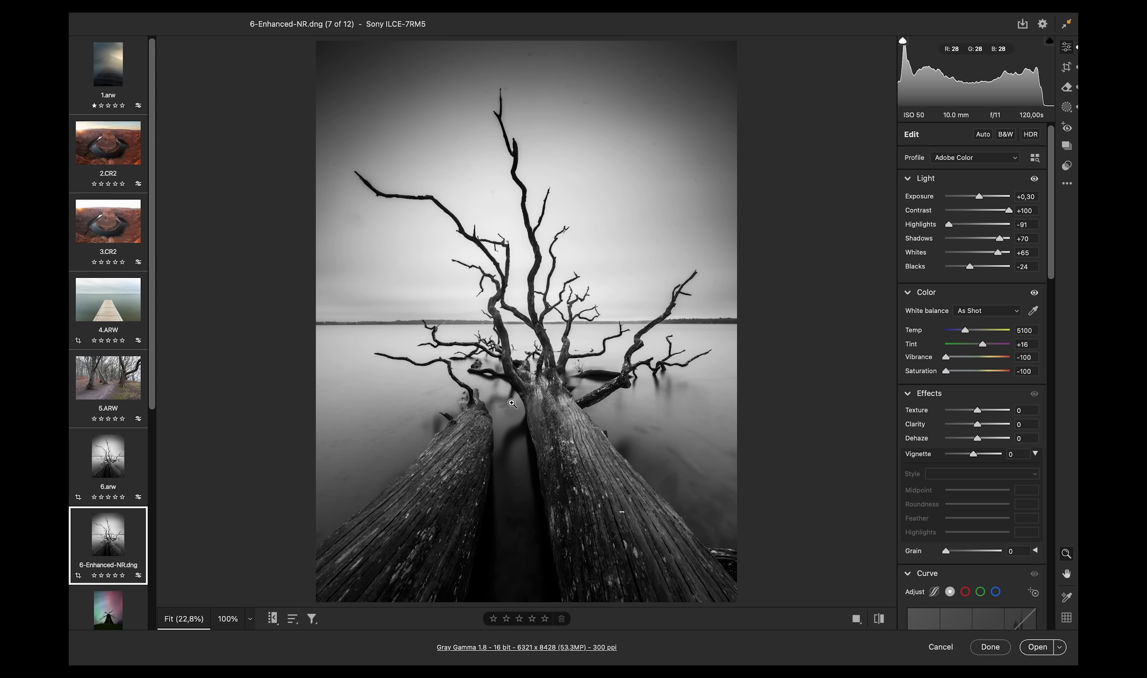
- Switch to the windmill photo and run AI Denoise on it at amount 50
{"action": "key", "text": "Right"}
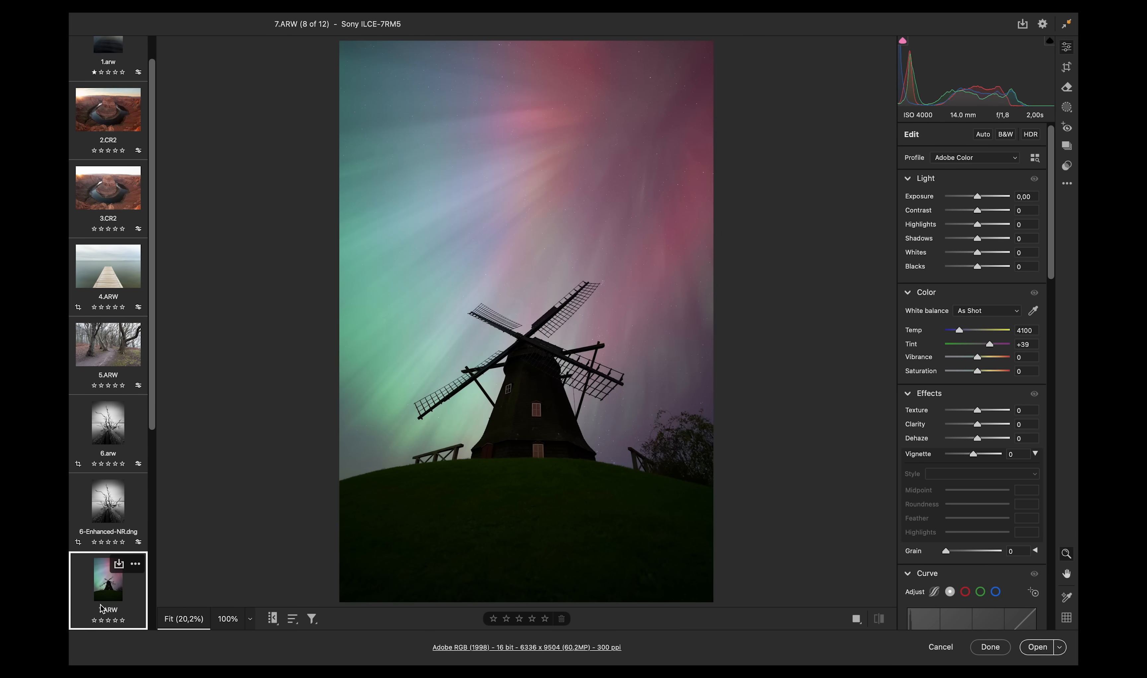
{"action": "left_click_drag", "start_coordinate": [587, 339], "coordinate": [758, 316]}
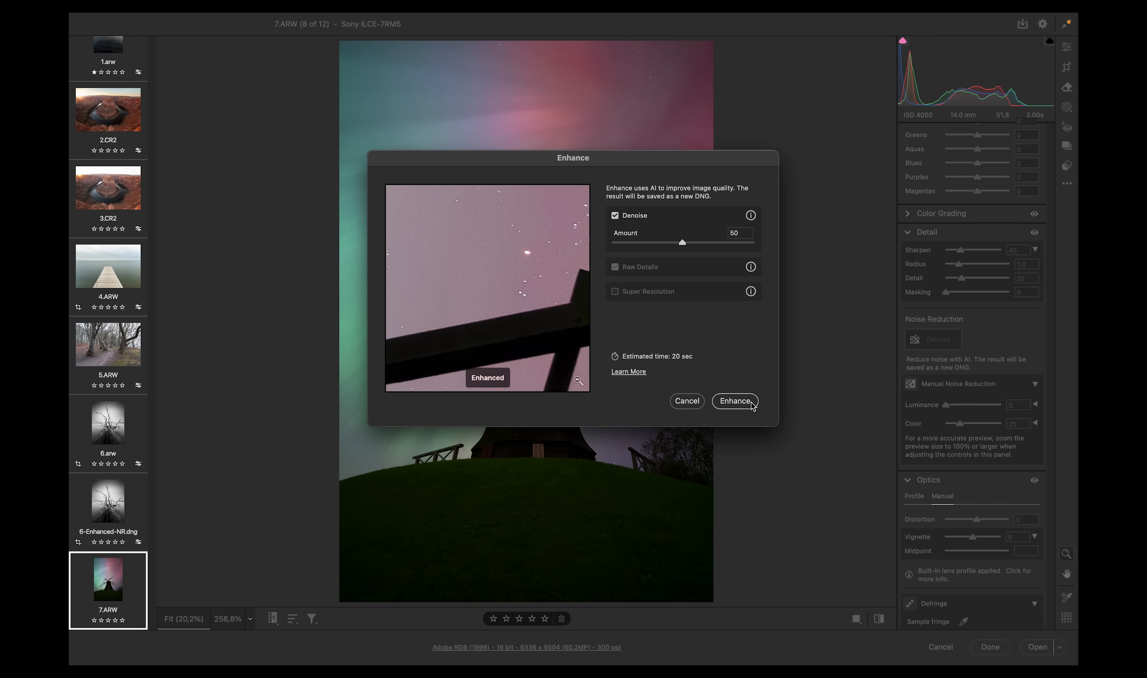
{"action": "left_click", "coordinate": [750, 403]}
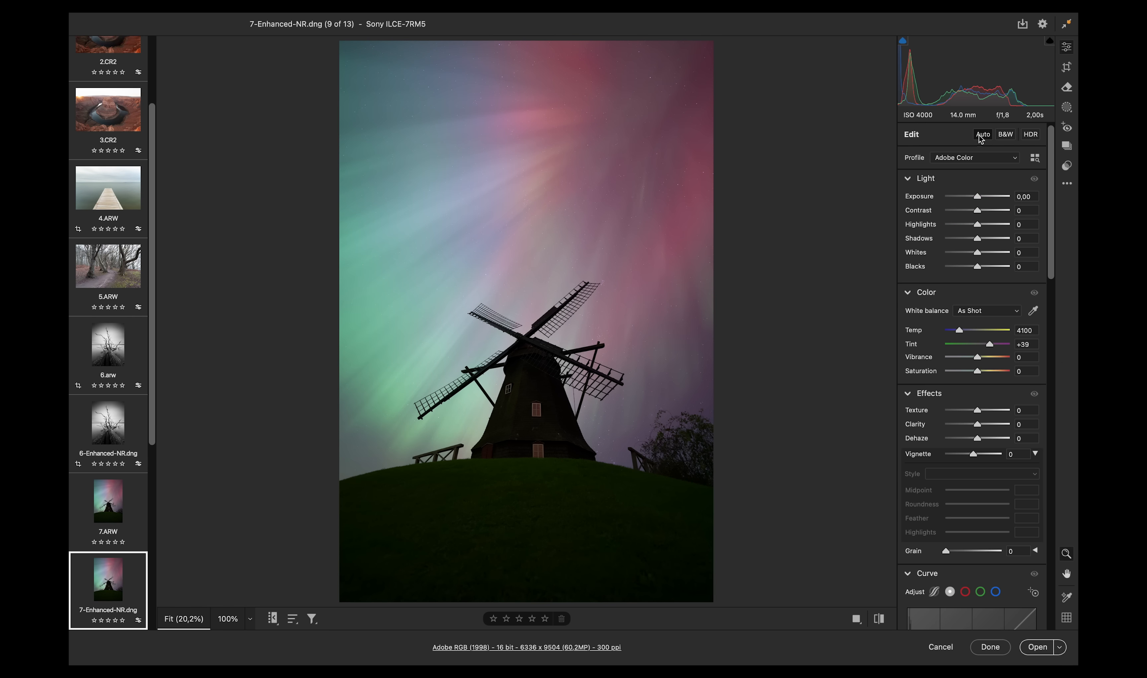
- Apply Auto settings to the denoised windmill photo and zoom into the grass
{"action": "left_click", "coordinate": [983, 135]}
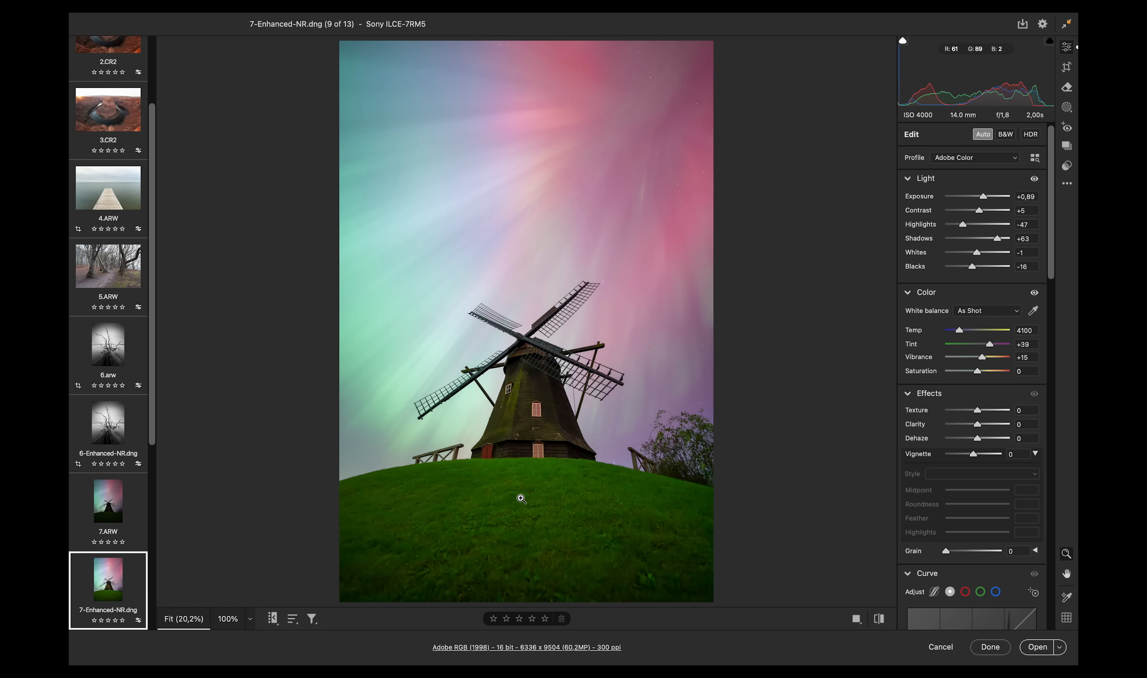
{"action": "left_click", "coordinate": [525, 543]}
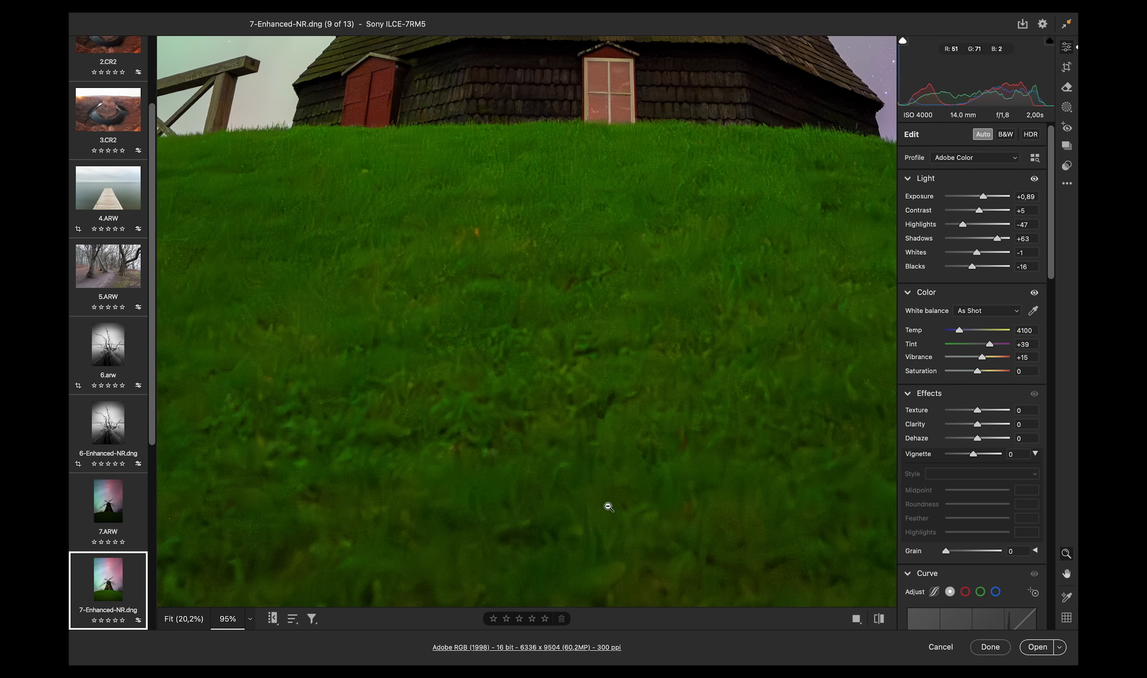
{"action": "left_click", "coordinate": [626, 511]}
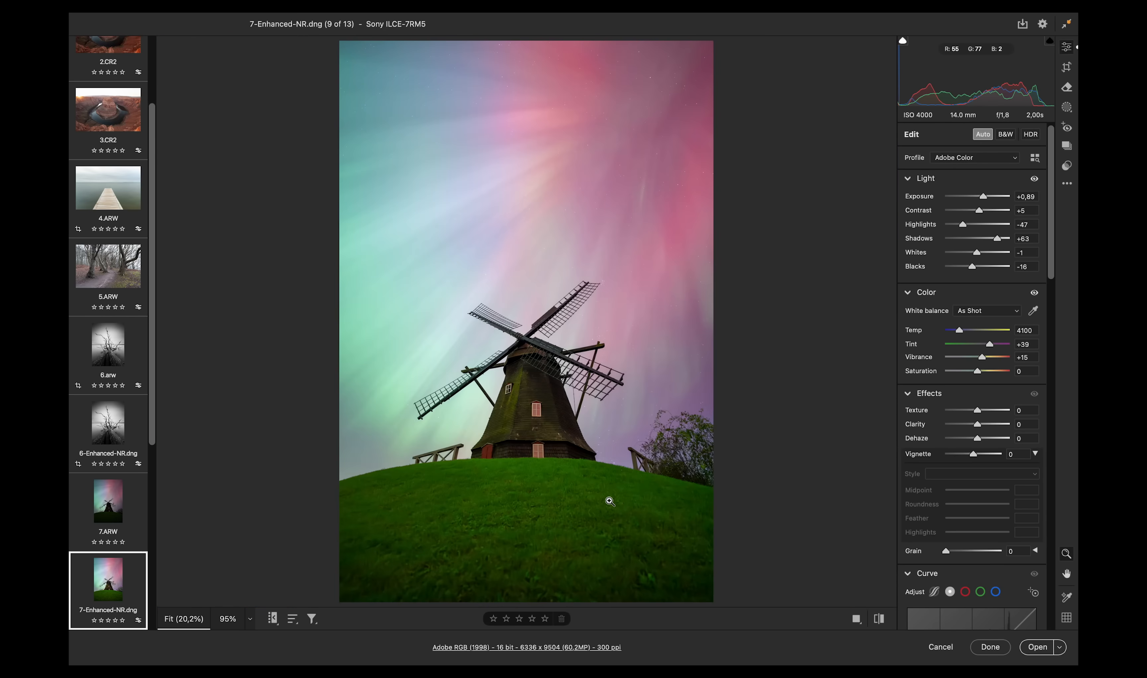
{"action": "left_click_drag", "start_coordinate": [547, 526], "coordinate": [693, 478]}
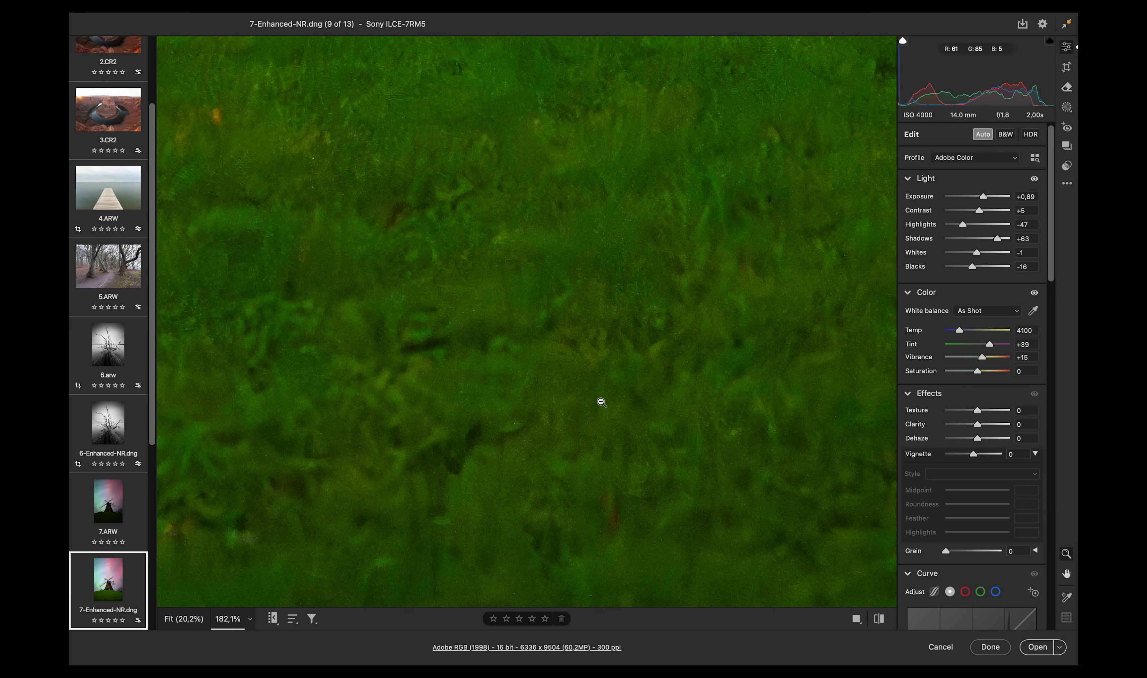
- Compare the grass and sky noise between the original and denoised windmill photos
{"action": "key", "text": "Left"}
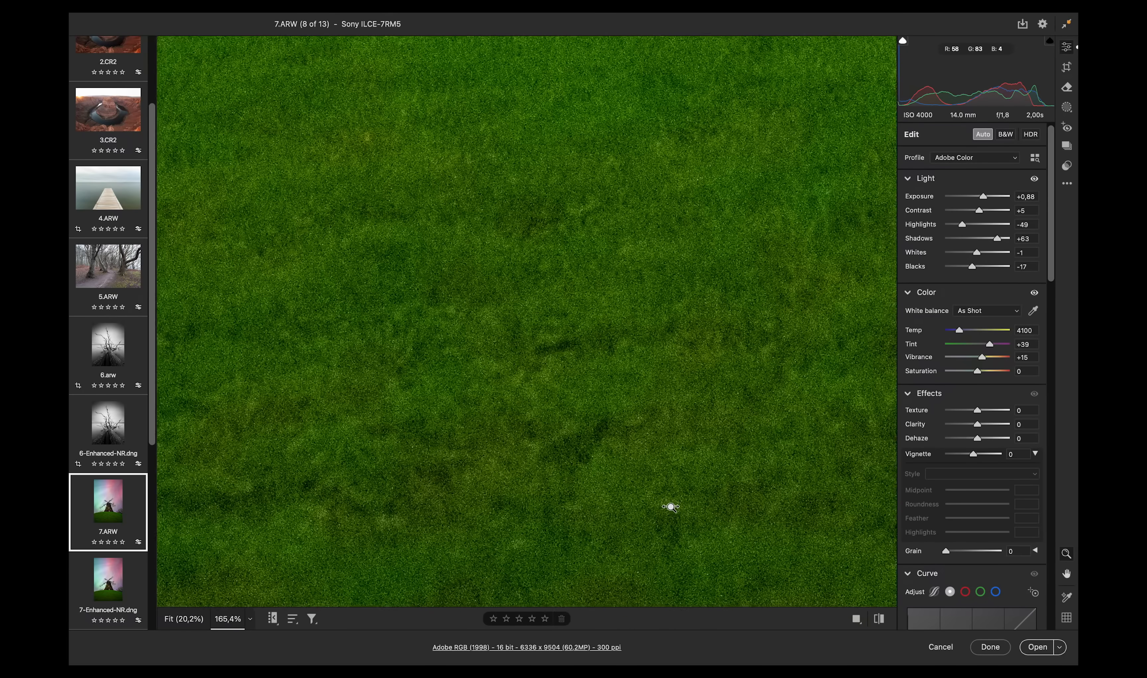
{"action": "left_click_drag", "start_coordinate": [649, 289], "coordinate": [578, 351]}
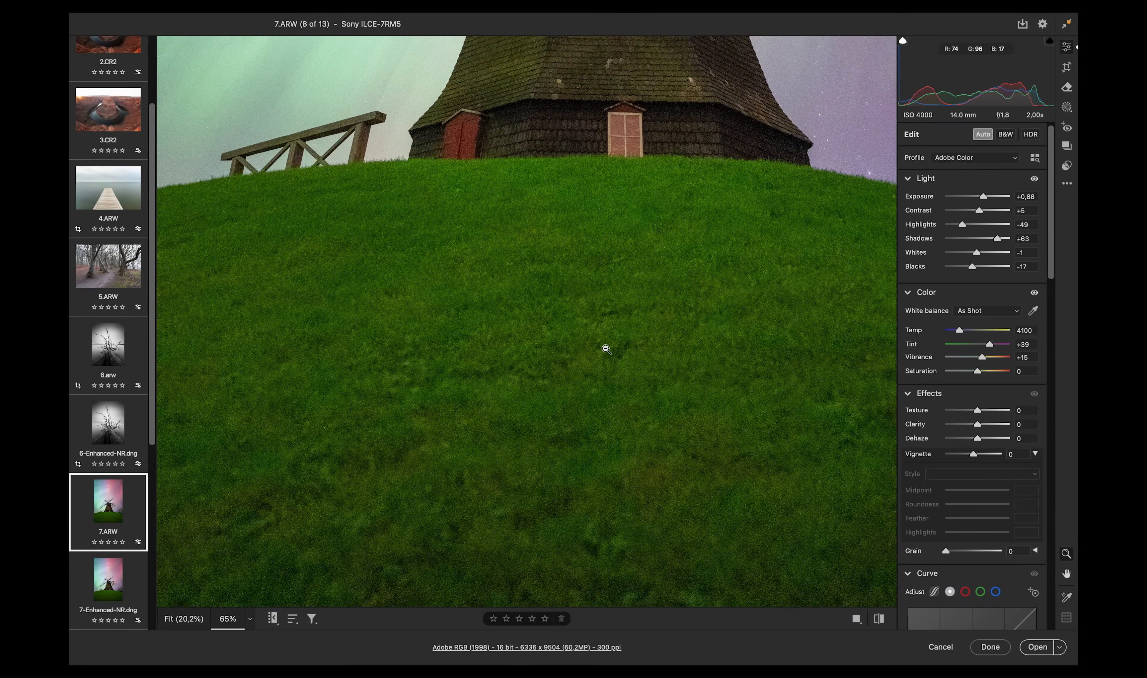
{"action": "key", "text": "Right"}
{"action": "left_click_drag", "start_coordinate": [514, 361], "coordinate": [437, 401]}
{"action": "left_click_drag", "start_coordinate": [385, 368], "coordinate": [439, 382]}
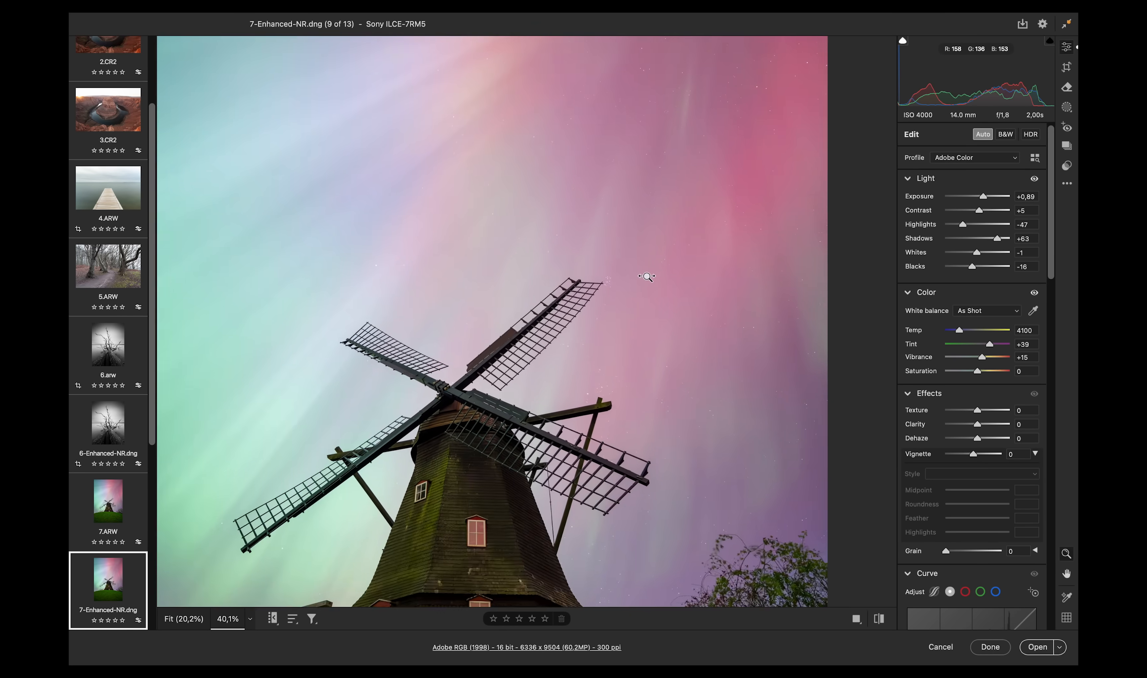
{"action": "left_click_drag", "start_coordinate": [647, 276], "coordinate": [690, 261]}
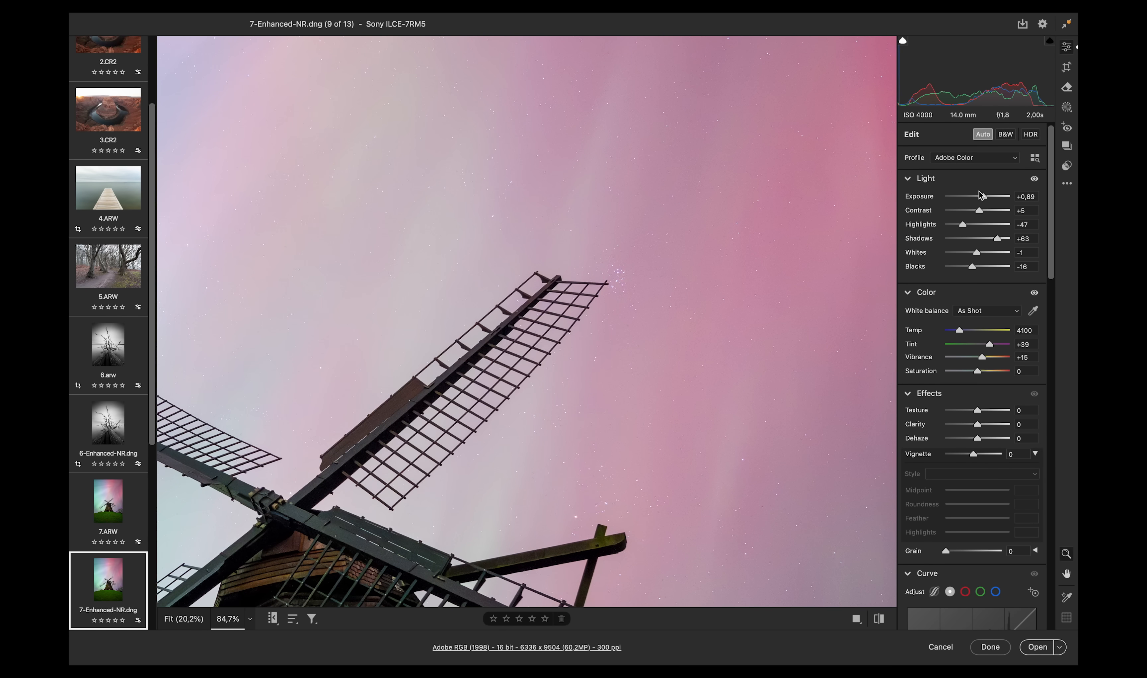
{"action": "left_click_drag", "start_coordinate": [979, 194], "coordinate": [977, 195]}
{"action": "mouse_move", "coordinate": [722, 274]}
{"action": "left_mouse_down"}
{"action": "mouse_move", "coordinate": [807, 251]}
{"action": "mouse_move", "coordinate": [719, 281]}
{"action": "left_mouse_up"}
{"action": "left_click_drag", "start_coordinate": [329, 315], "coordinate": [605, 309]}
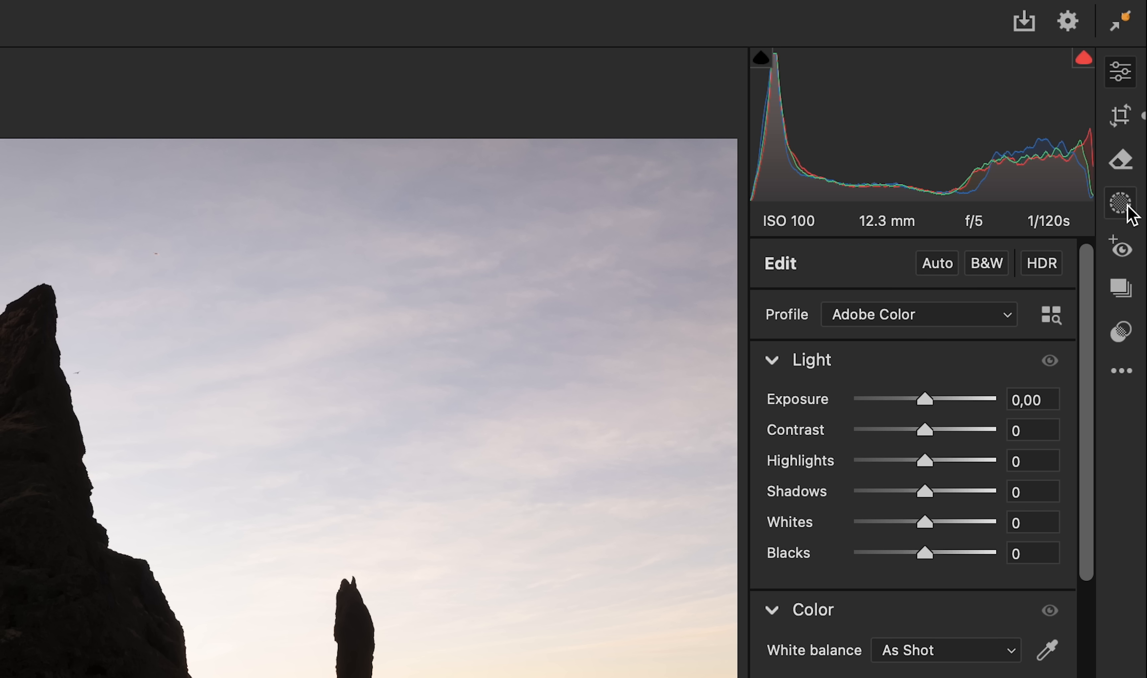
- Create a Select Sky mask on the sea stacks photo with Exposure -0.75 and Contrast +28
{"action": "left_click", "coordinate": [1122, 204]}
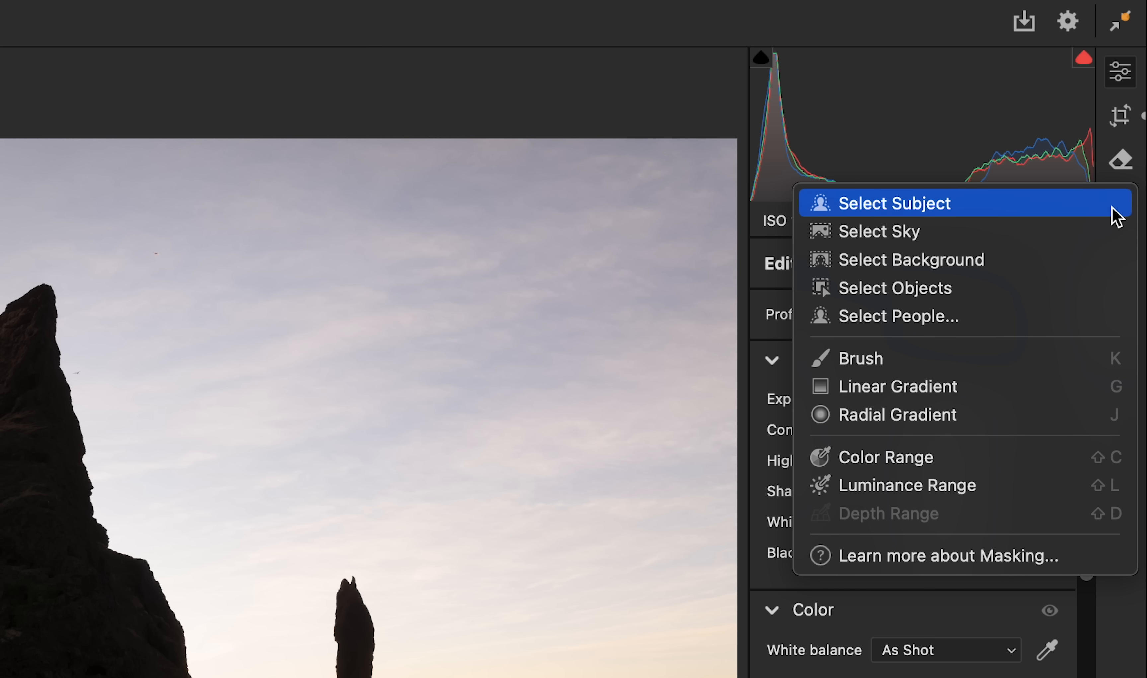
{"action": "left_click", "coordinate": [1044, 231]}
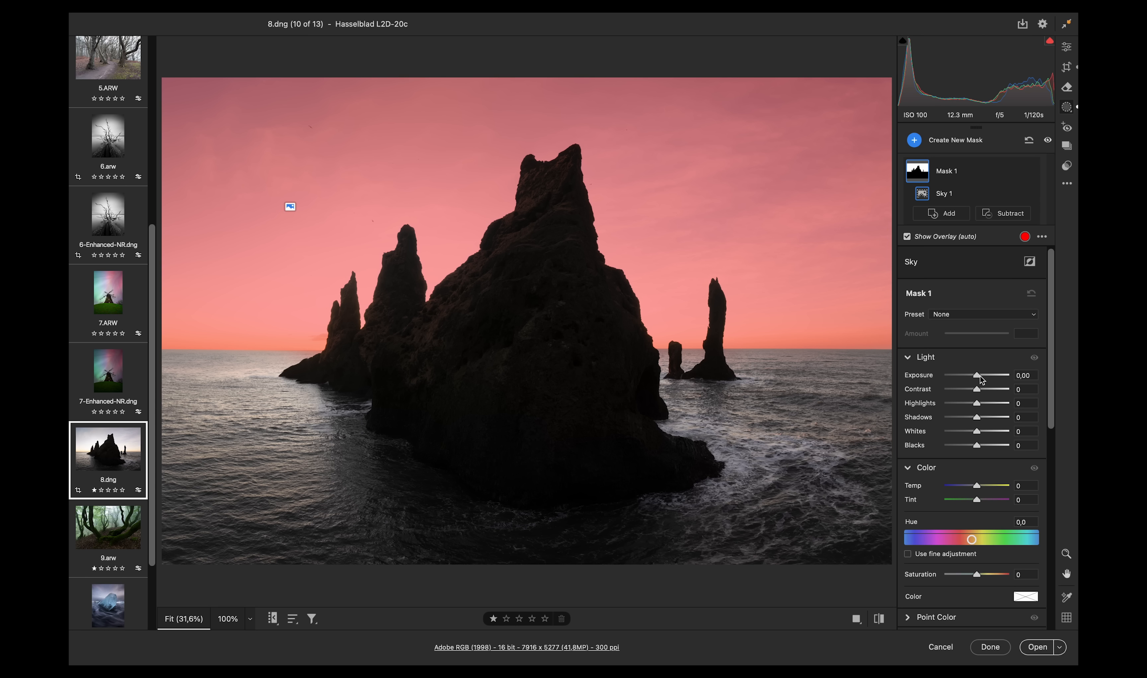
{"action": "left_click_drag", "start_coordinate": [980, 376], "coordinate": [985, 389]}
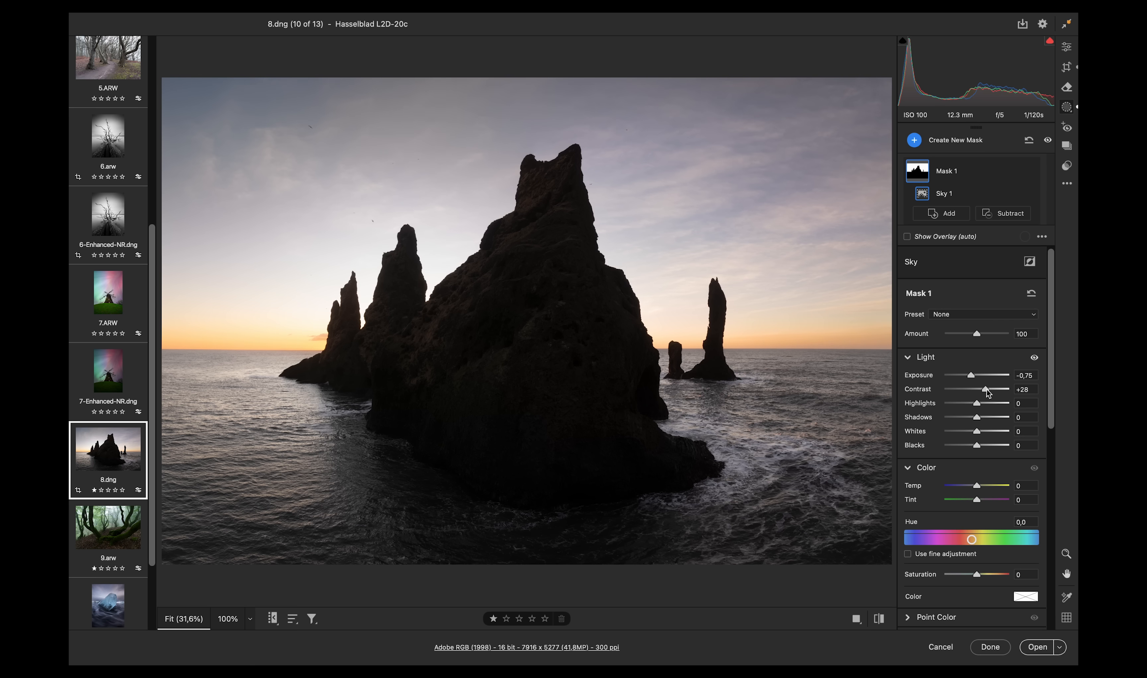
{"action": "left_click_drag", "start_coordinate": [993, 570], "coordinate": [997, 568]}
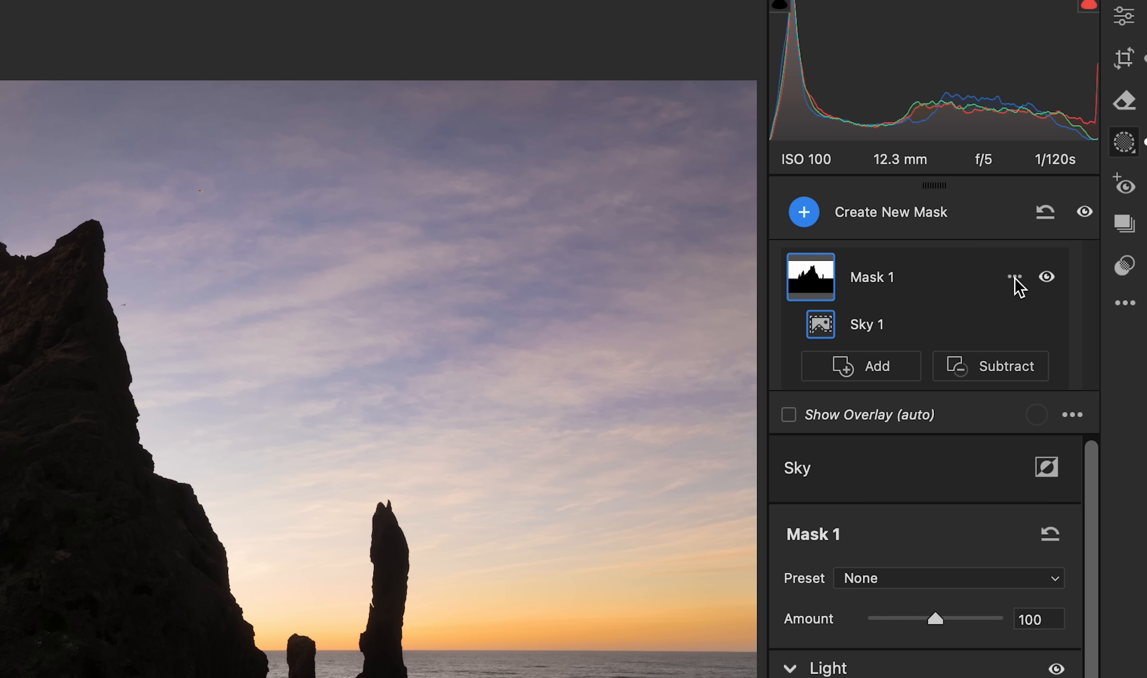
- Duplicate and invert the sky mask, then set the foreground's Exposure to +0.45 and Contrast to +31
{"action": "left_click", "coordinate": [1016, 279]}
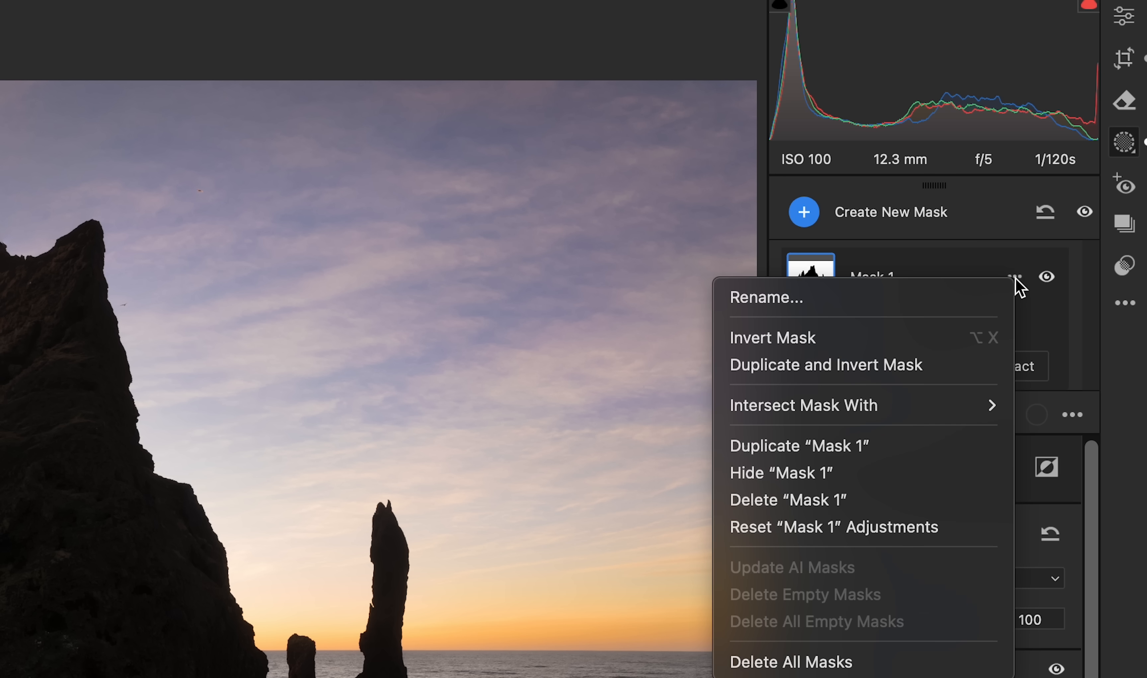
{"action": "left_click", "coordinate": [803, 368]}
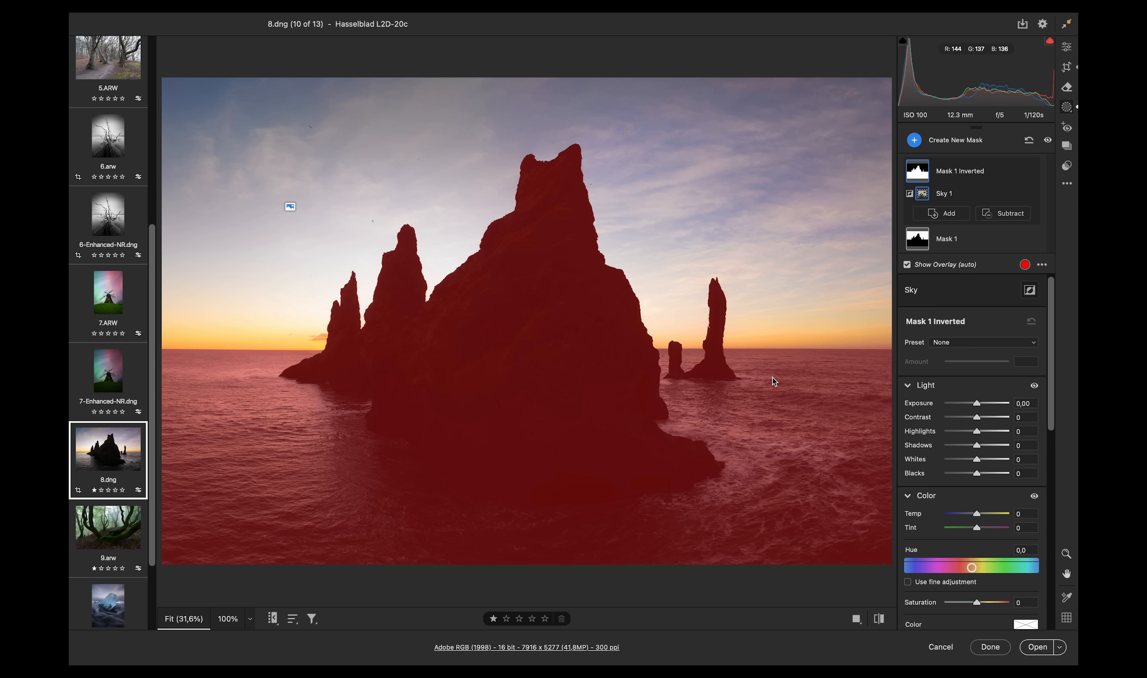
{"action": "mouse_move", "coordinate": [977, 416]}
{"action": "left_mouse_down"}
{"action": "mouse_move", "coordinate": [987, 416]}
{"action": "mouse_move", "coordinate": [984, 403]}
{"action": "left_mouse_up"}
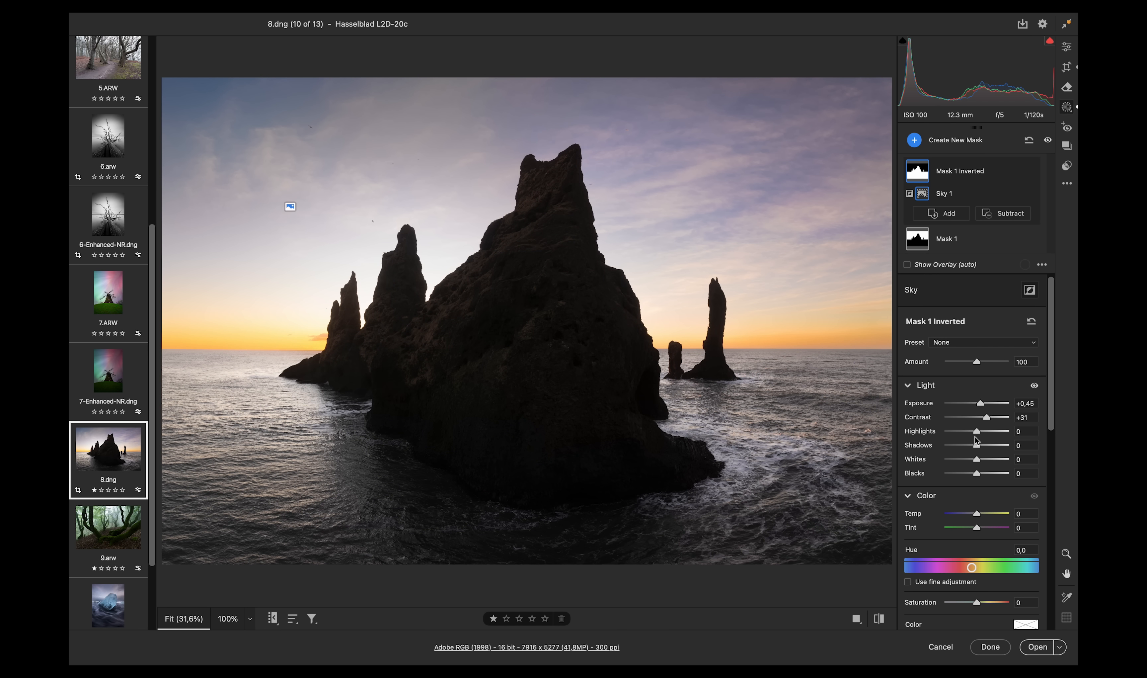
{"action": "left_click_drag", "start_coordinate": [977, 445], "coordinate": [988, 448]}
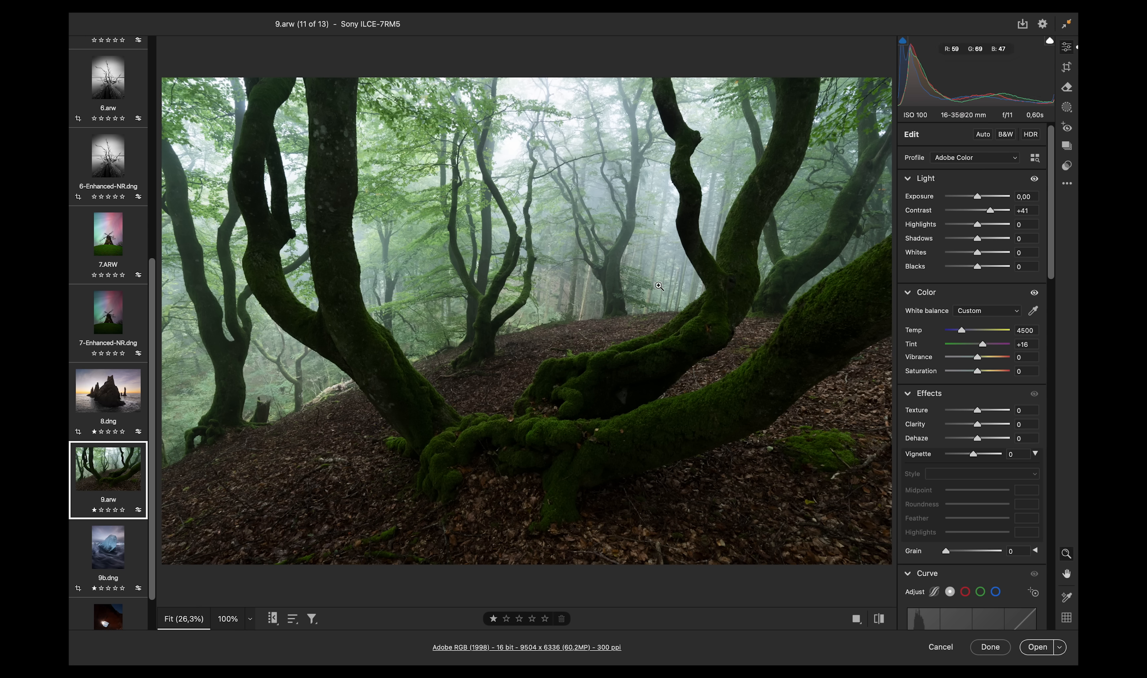
- Draw a radial gradient over the misty forest centre with Clarity -20, Dehaze -56 and Contrast -70
{"action": "left_click", "coordinate": [1066, 107]}
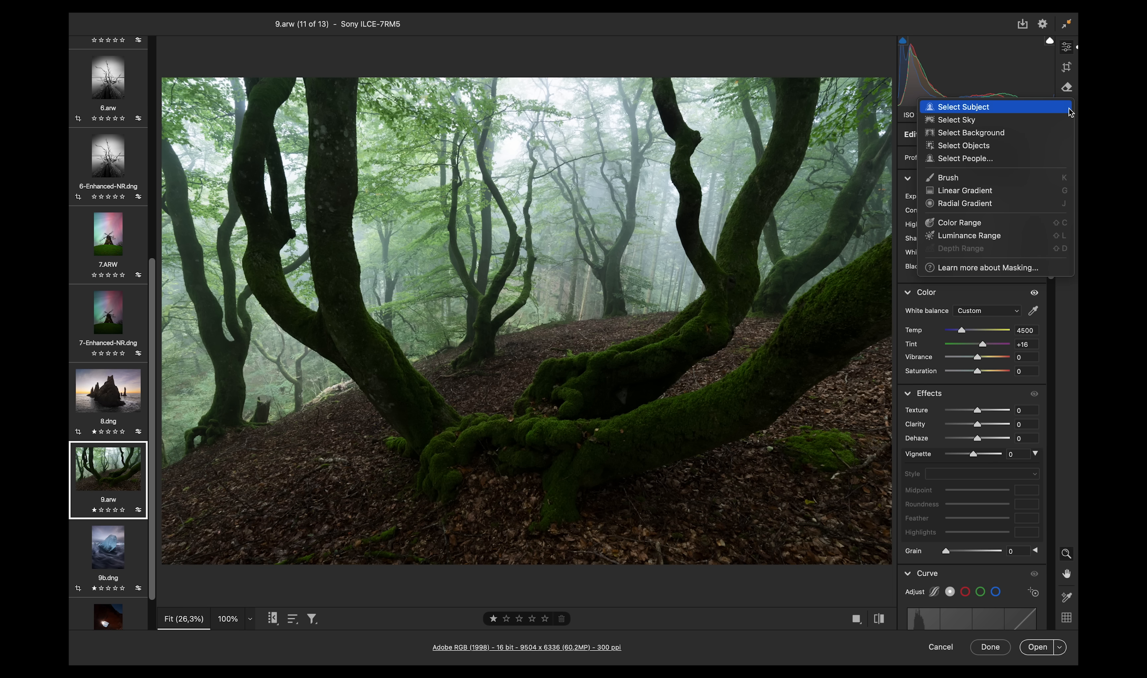
{"action": "left_click", "coordinate": [970, 204]}
{"action": "left_click_drag", "start_coordinate": [528, 202], "coordinate": [1049, 438]}
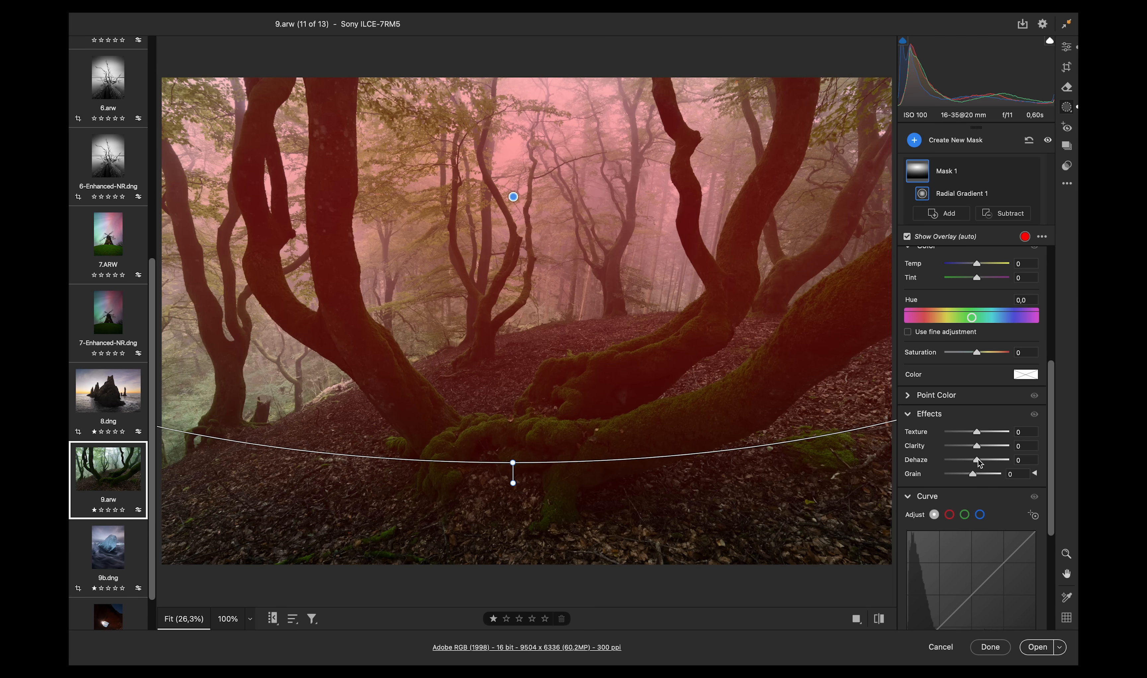
{"action": "left_click_drag", "start_coordinate": [978, 461], "coordinate": [962, 460]}
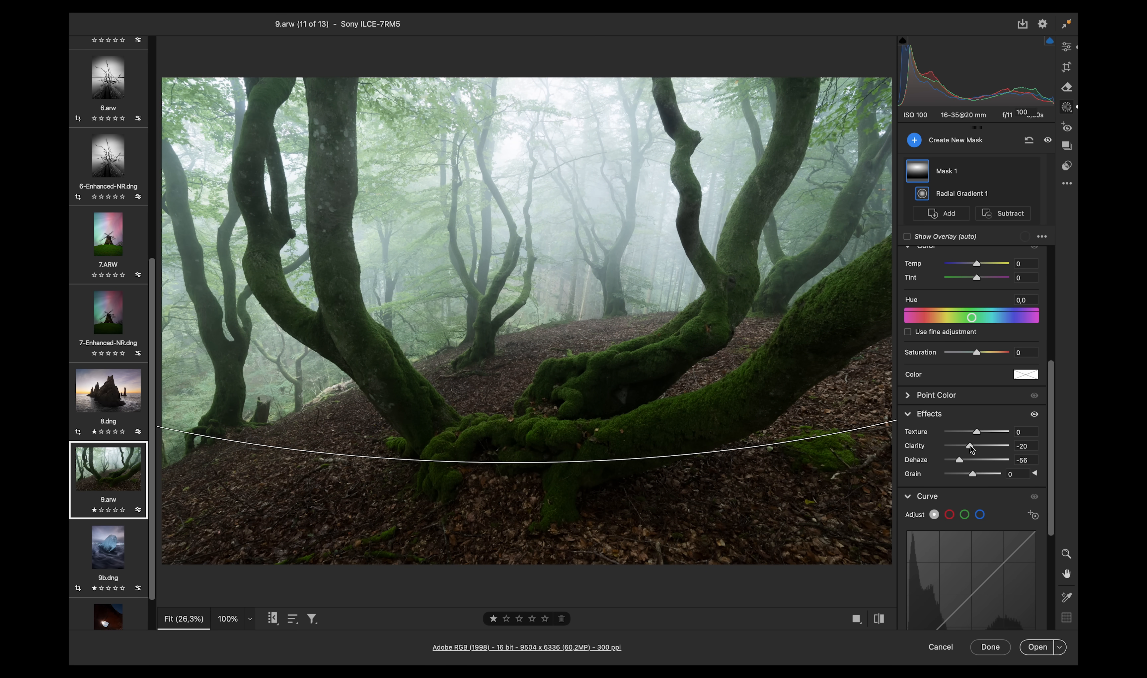
{"action": "left_click_drag", "start_coordinate": [972, 448], "coordinate": [969, 446]}
{"action": "left_click_drag", "start_coordinate": [1051, 438], "coordinate": [1076, 201]}
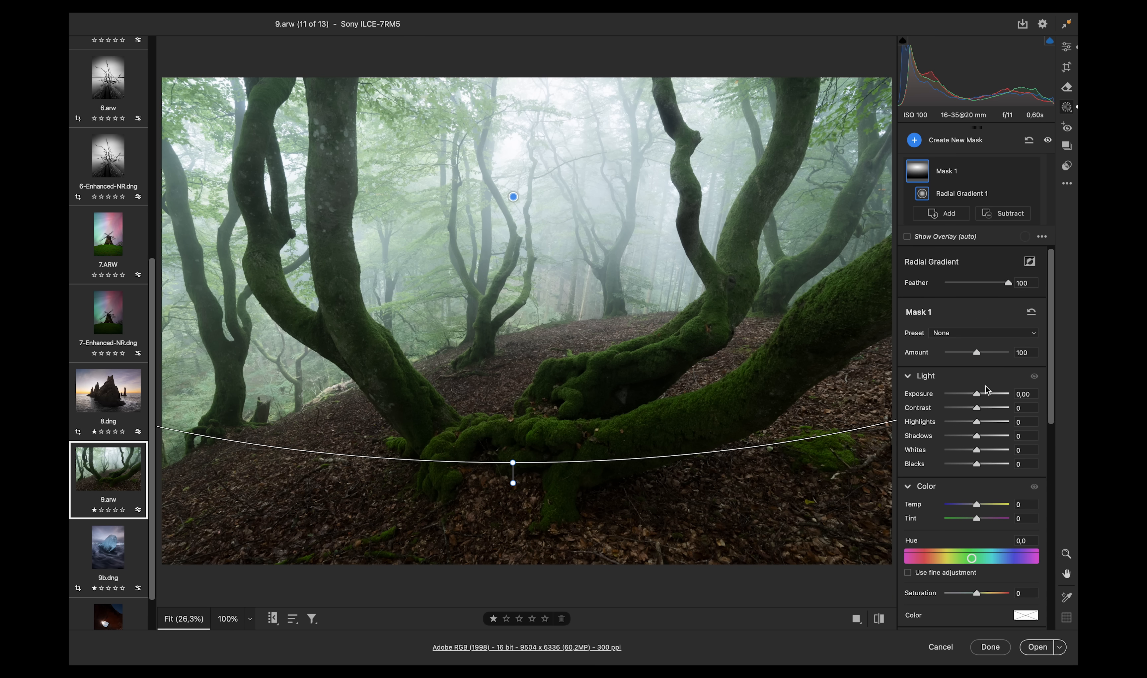
{"action": "left_click_drag", "start_coordinate": [979, 410], "coordinate": [954, 409]}
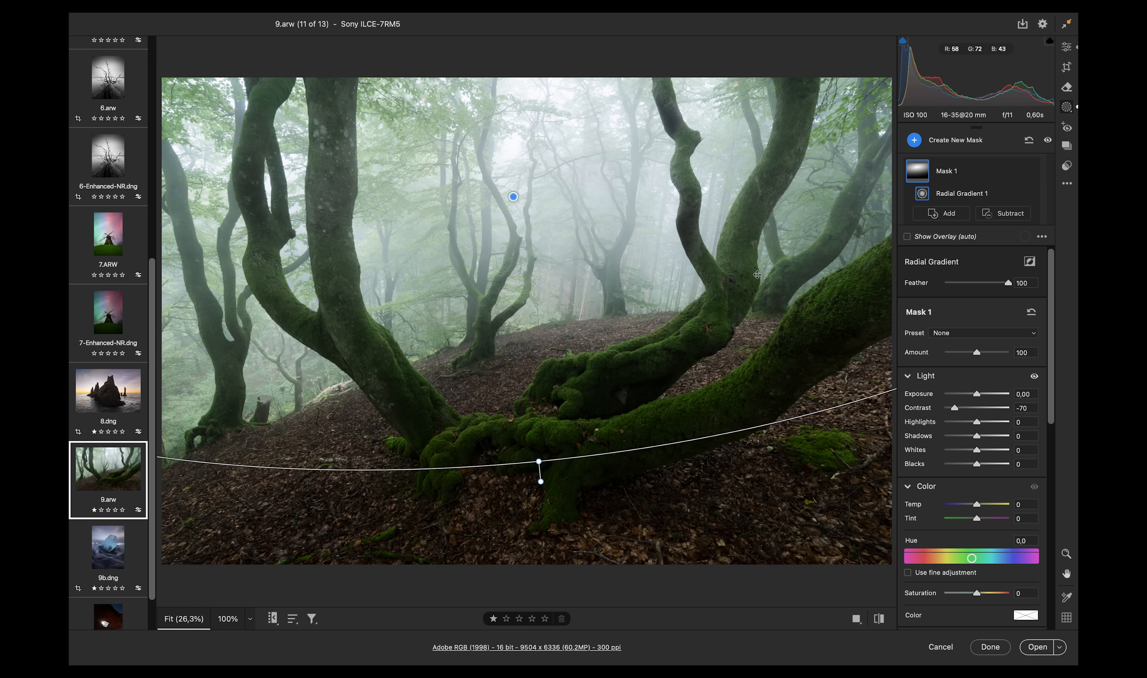
- Move the radial gradient lower and set its Feather to 64
{"action": "left_click_drag", "start_coordinate": [651, 255], "coordinate": [637, 323]}
{"action": "left_click_drag", "start_coordinate": [994, 286], "coordinate": [986, 283]}
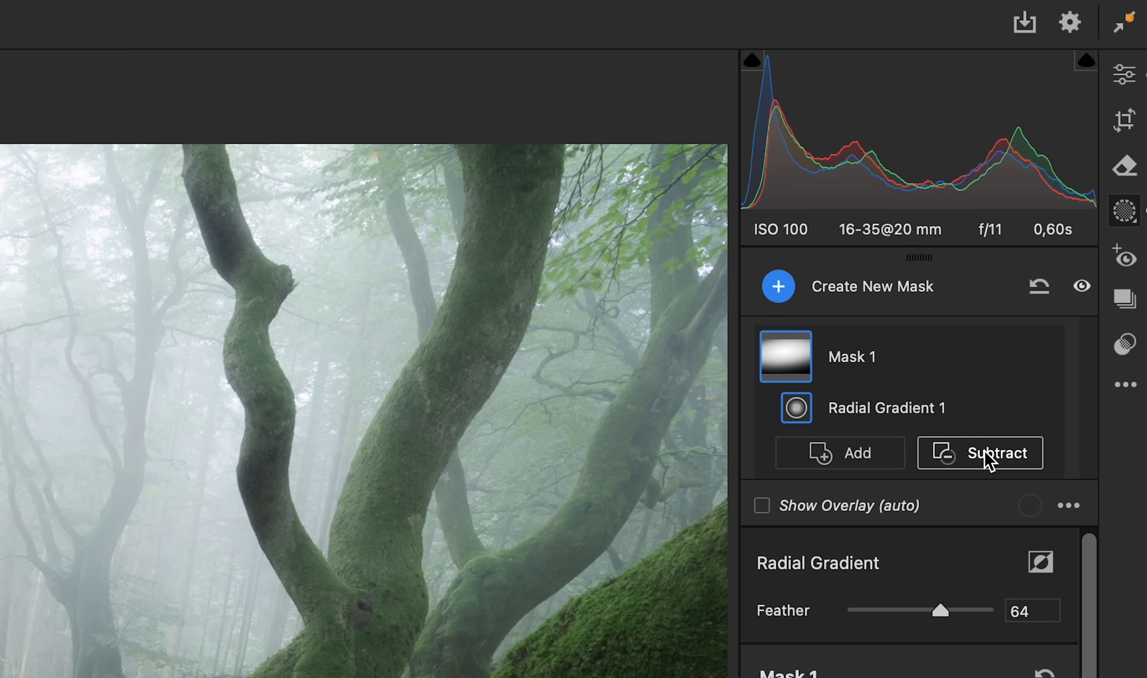
- Subtract an object selection of the right-hand trunk from the forest's radial gradient mask
{"action": "left_click", "coordinate": [1006, 214]}
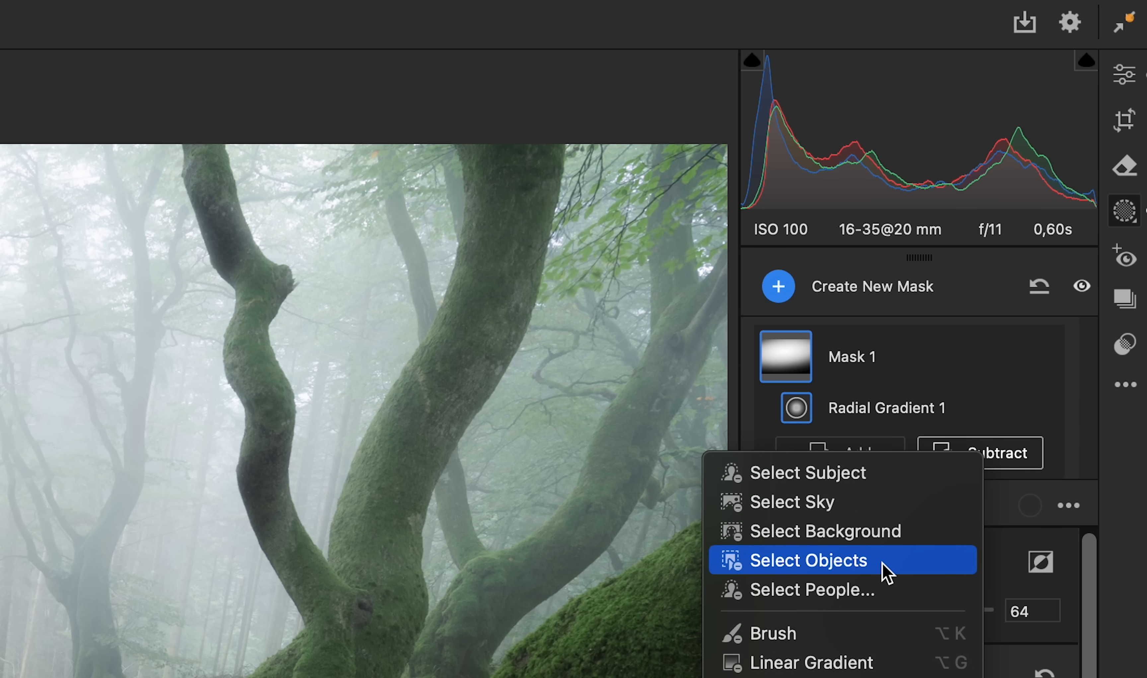
{"action": "left_click", "coordinate": [886, 571]}
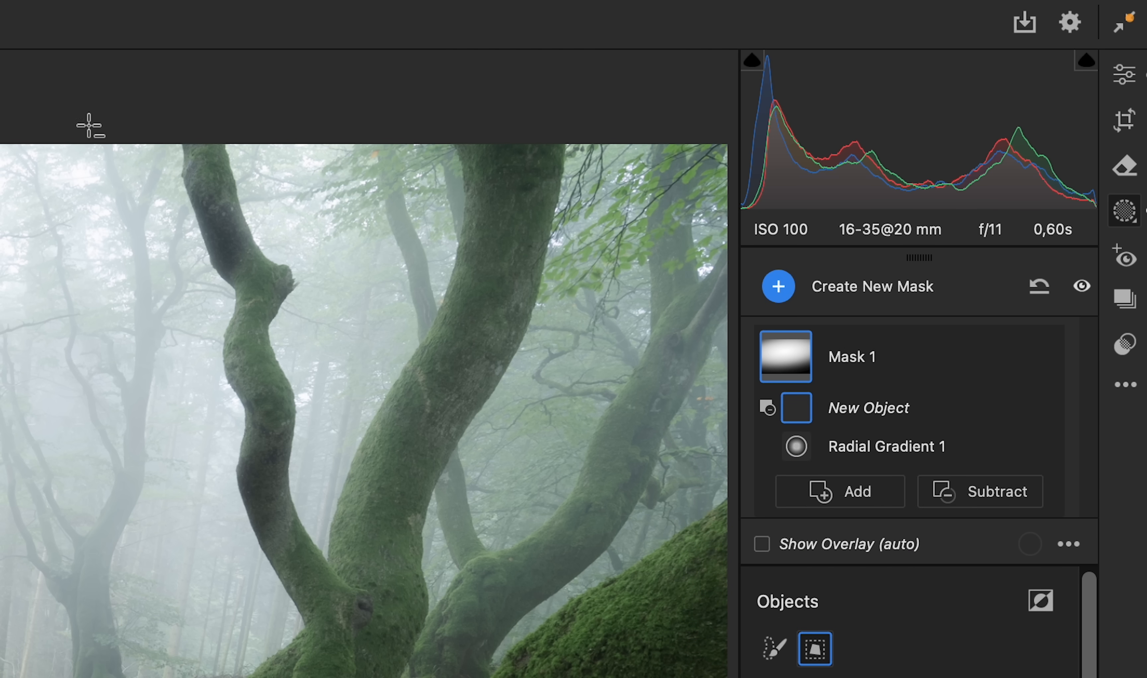
{"action": "left_click_drag", "start_coordinate": [88, 125], "coordinate": [423, 677]}
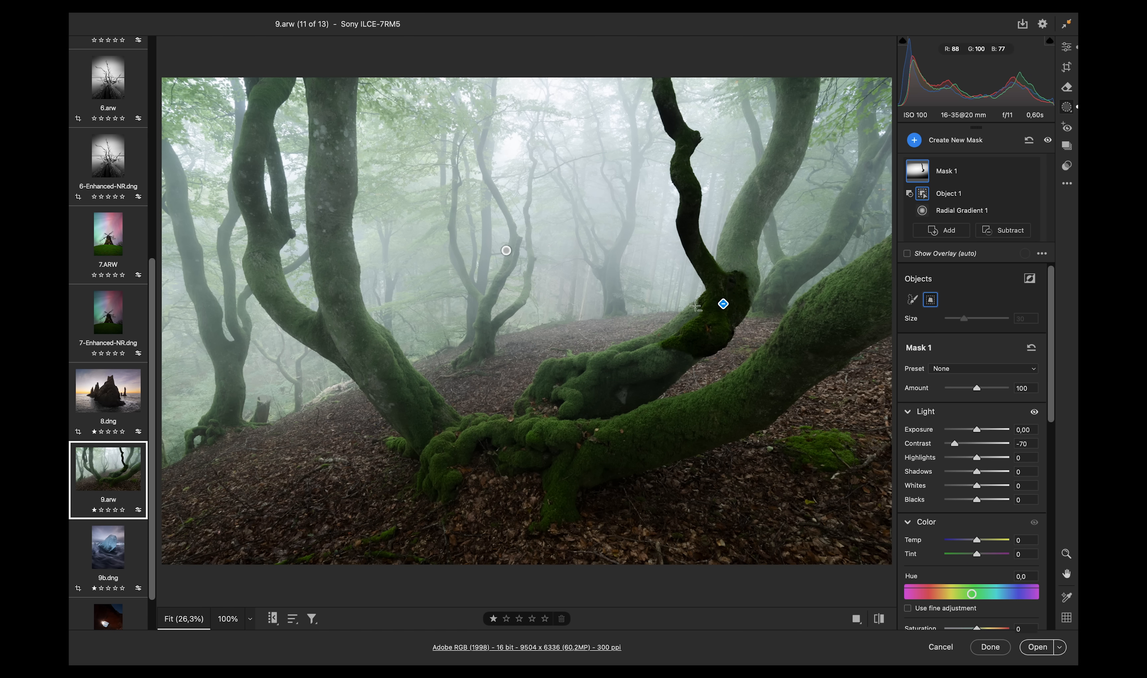
- Subtract object selections of the upper right branch and the central mossy branch from the mask
{"action": "left_click", "coordinate": [1005, 229]}
{"action": "left_click", "coordinate": [969, 275]}
{"action": "left_click_drag", "start_coordinate": [799, 275], "coordinate": [825, 303]}
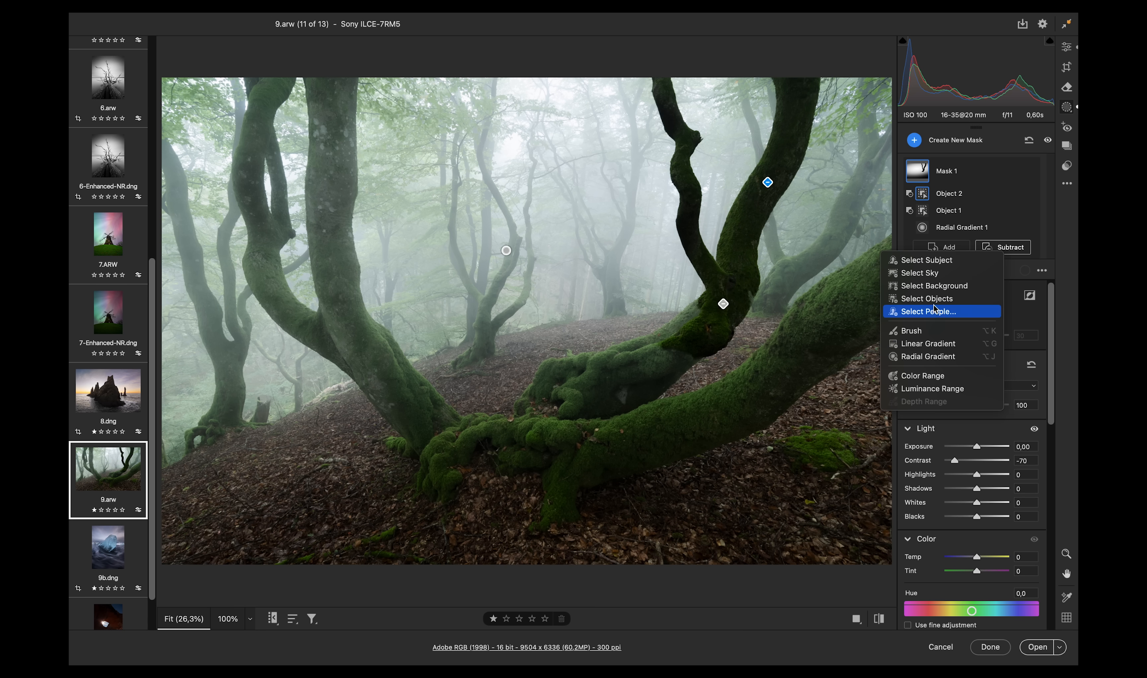
{"action": "left_click_drag", "start_coordinate": [564, 326], "coordinate": [712, 404]}
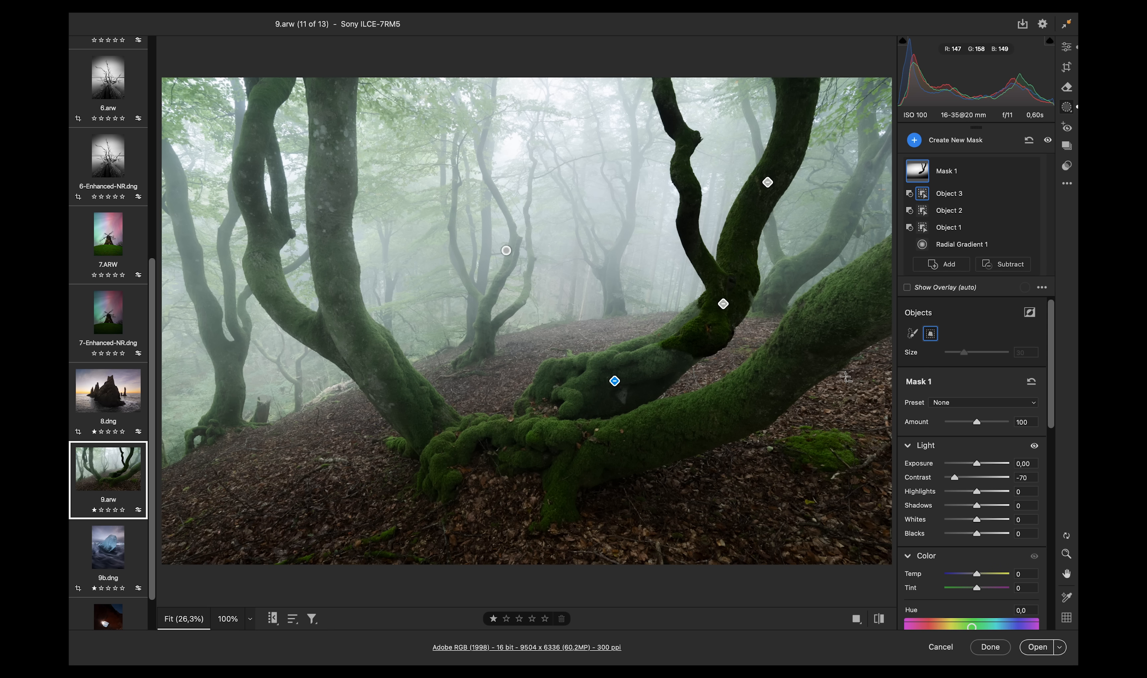
- Subtract object selections of the middle branch and the left trunk from the mask
{"action": "left_click", "coordinate": [1004, 264]}
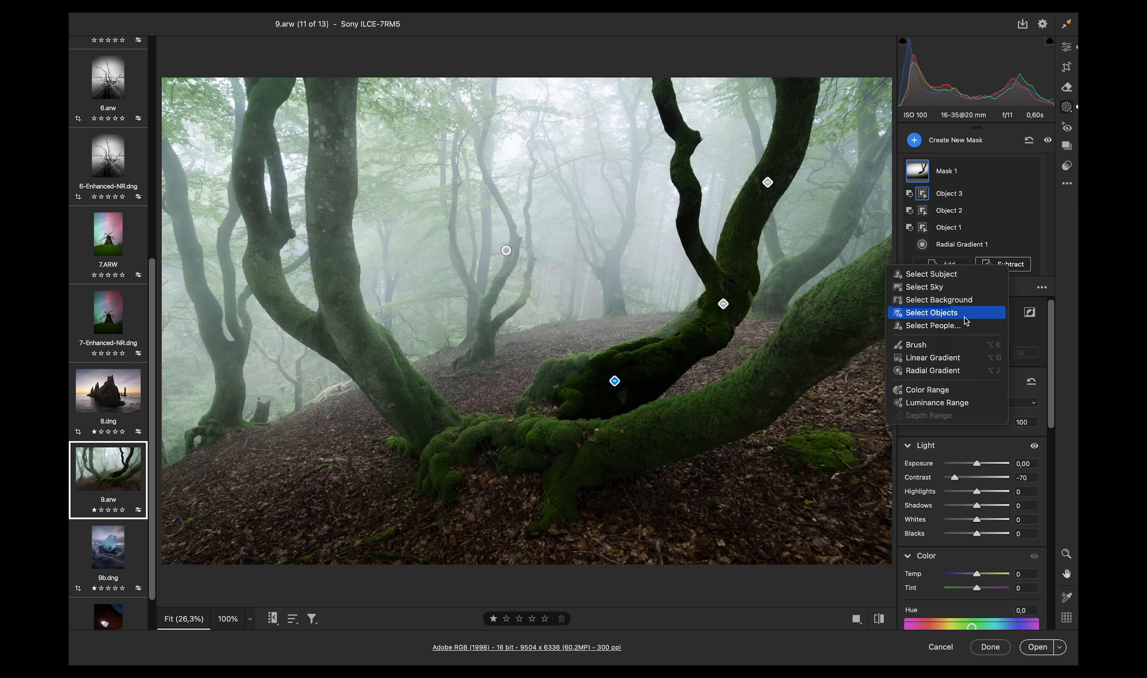
{"action": "left_click", "coordinate": [941, 315]}
{"action": "left_click_drag", "start_coordinate": [658, 320], "coordinate": [732, 356]}
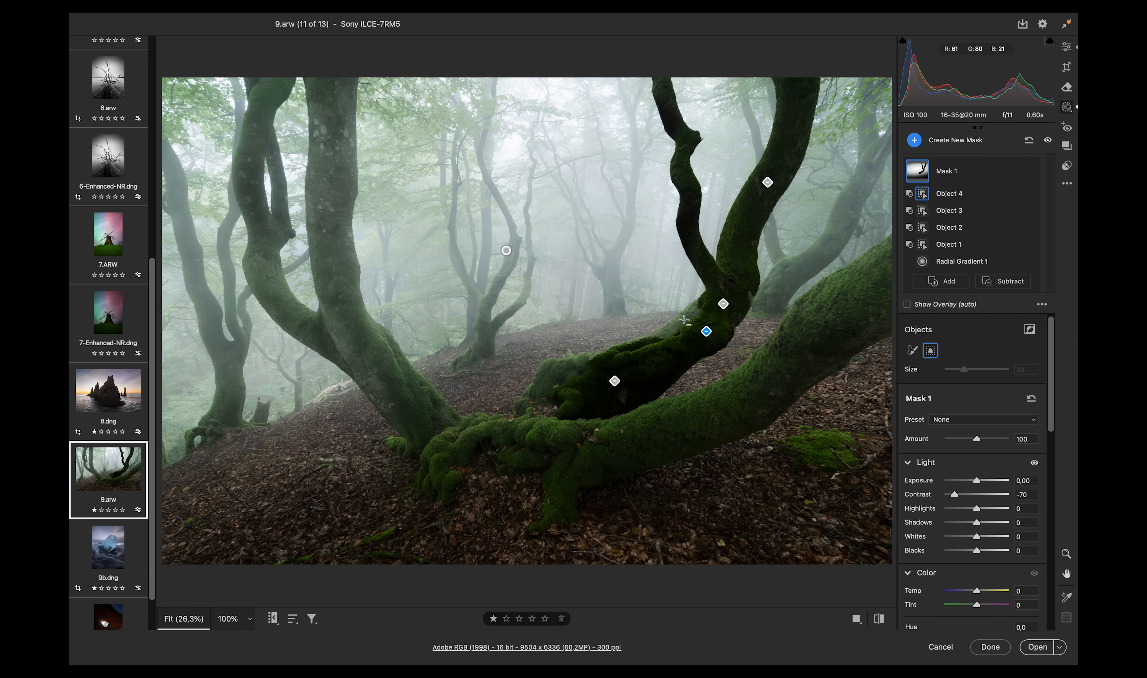
{"action": "left_click", "coordinate": [1004, 281]}
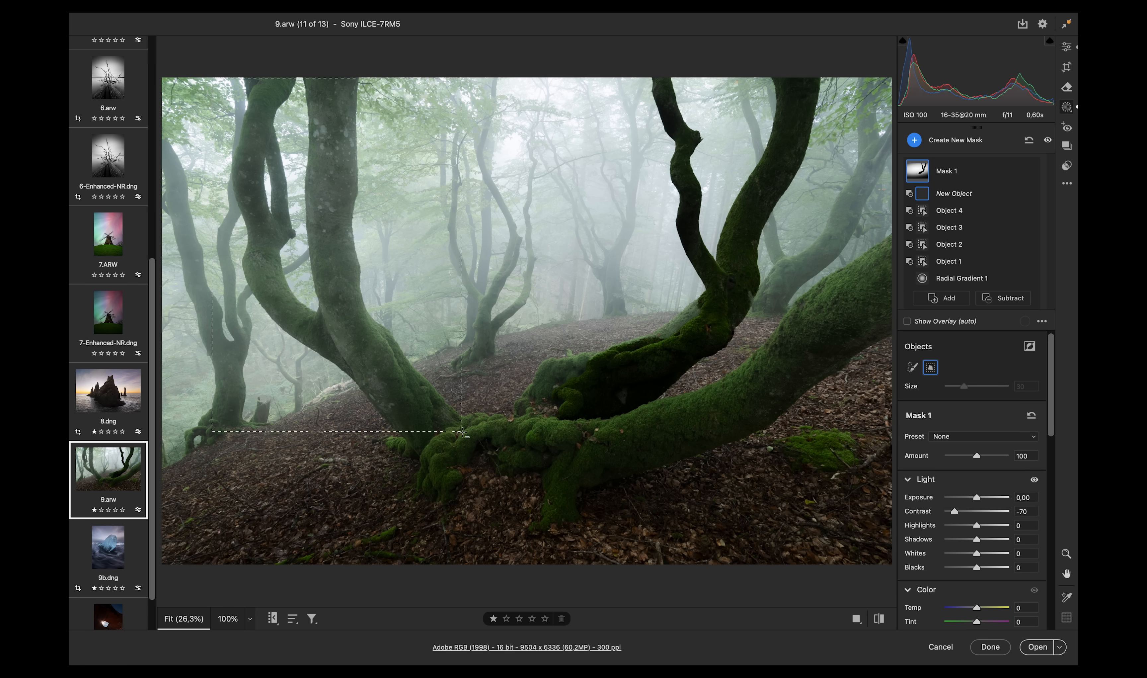
{"action": "left_click_drag", "start_coordinate": [463, 432], "coordinate": [463, 433]}
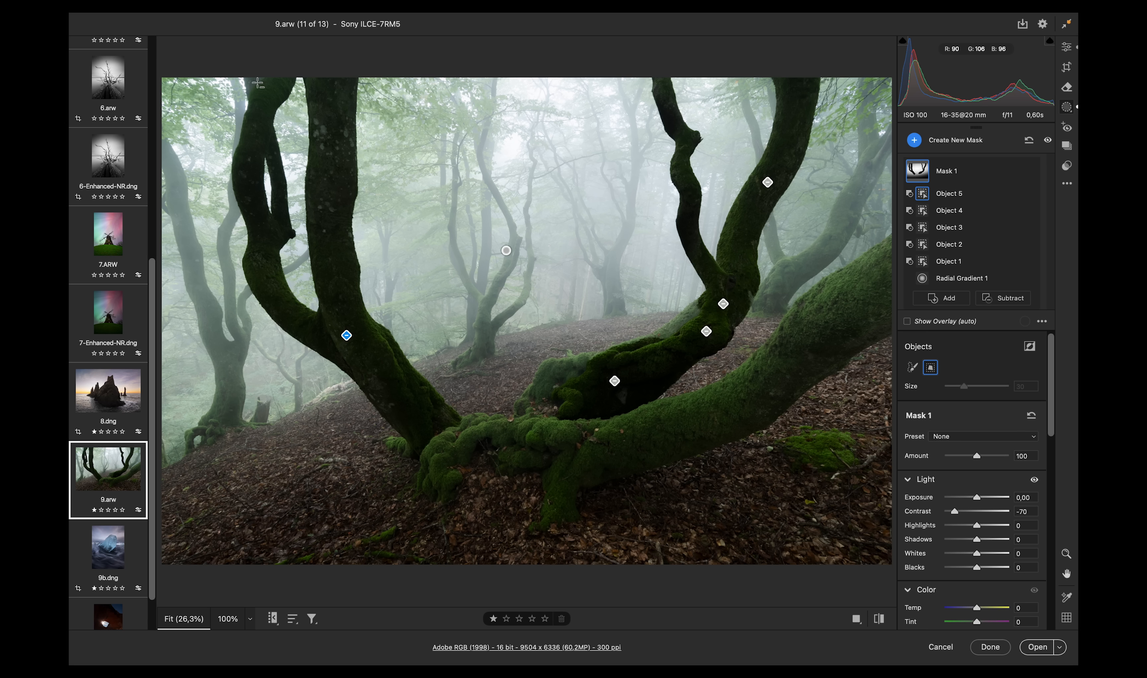
- Subtract object selections of the mossy roots and the large right trunk from the mask
{"action": "left_click", "coordinate": [1004, 298]}
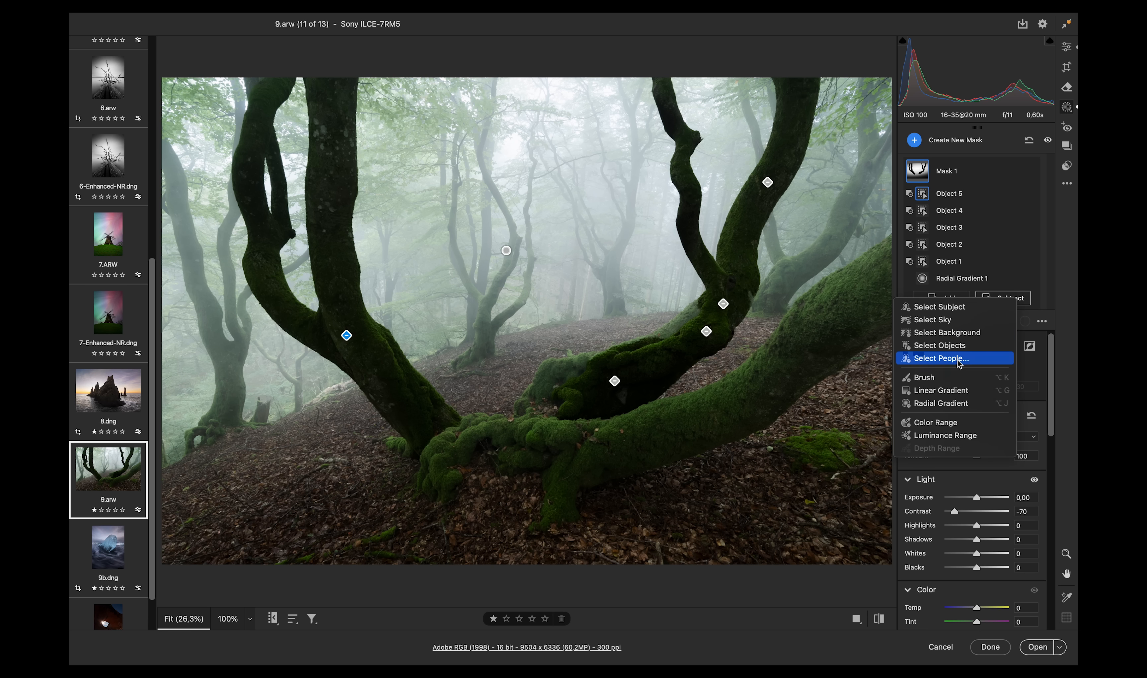
{"action": "left_click", "coordinate": [936, 348]}
{"action": "left_click_drag", "start_coordinate": [462, 388], "coordinate": [795, 516]}
{"action": "left_click", "coordinate": [1004, 315]}
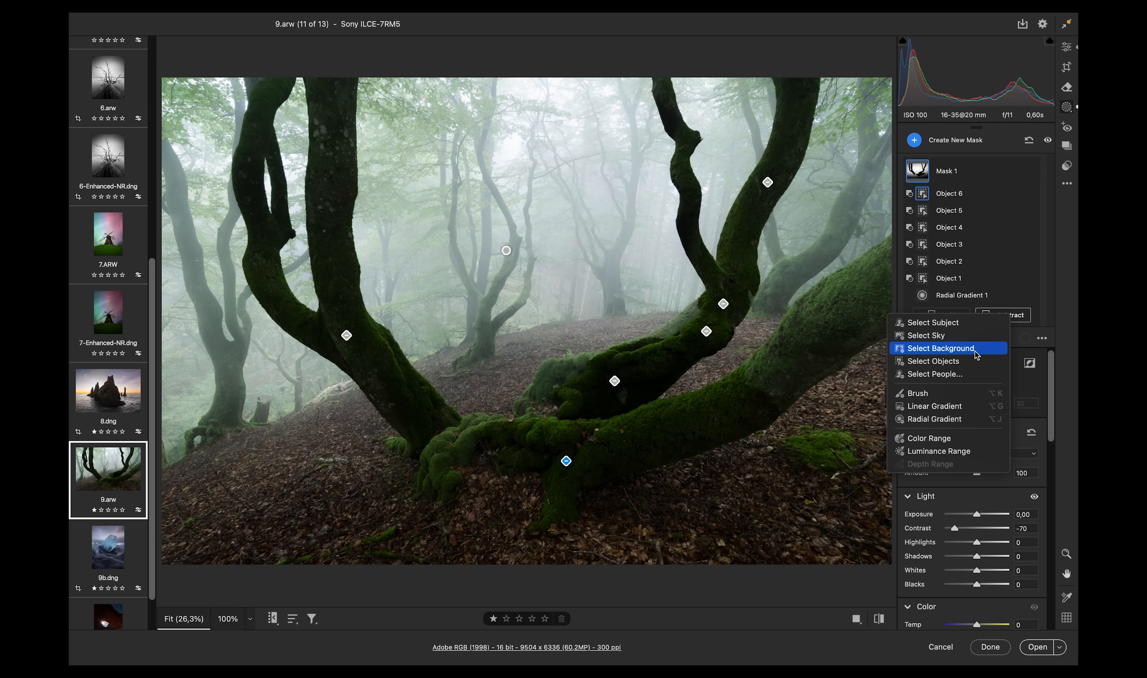
{"action": "left_click", "coordinate": [935, 361]}
{"action": "left_click_drag", "start_coordinate": [746, 281], "coordinate": [898, 368]}
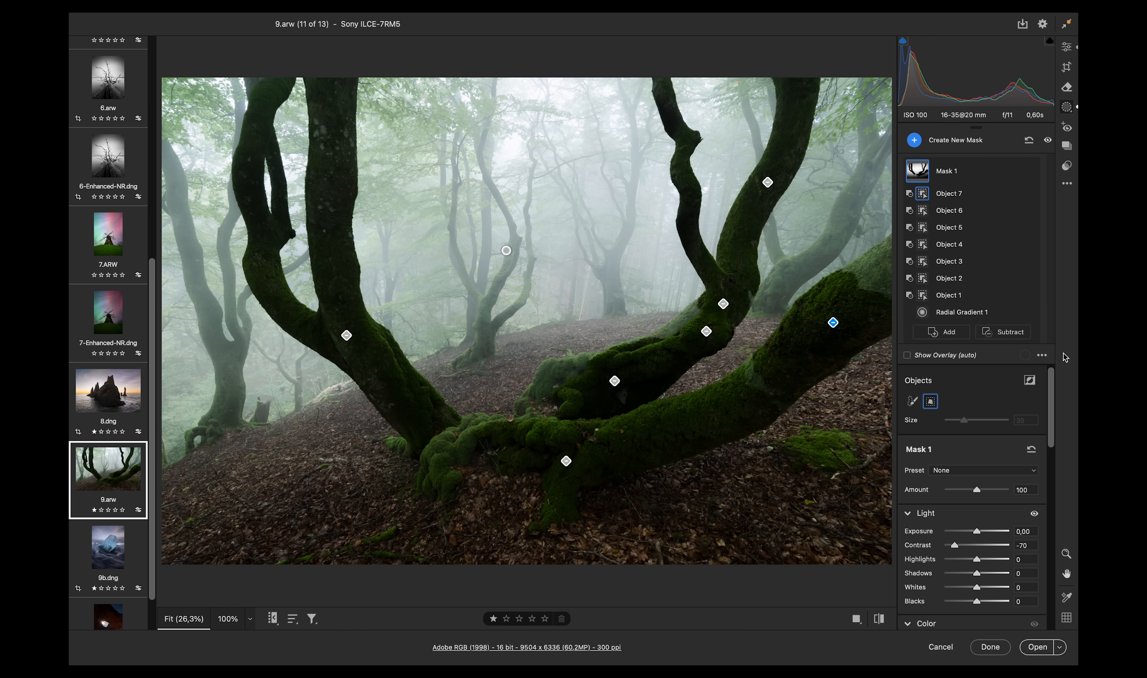
- Subtract brush strokes along the remaining tree edges, with the brush size raised to 12 for the final stroke
{"action": "left_click", "coordinate": [1004, 332]}
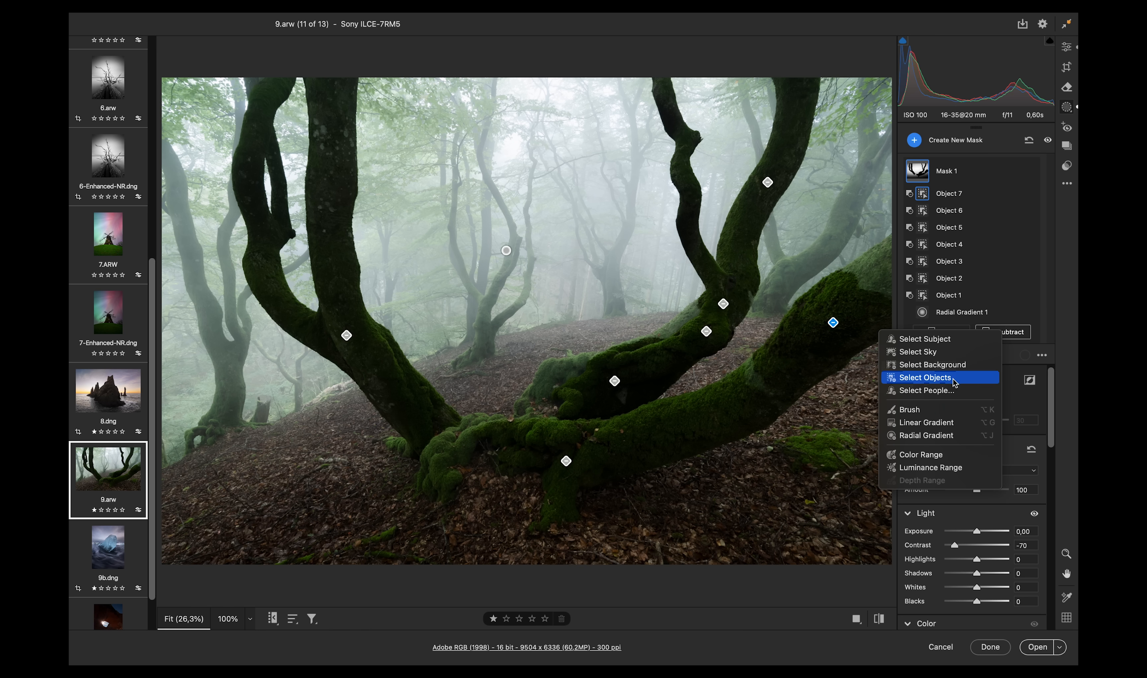
{"action": "left_click", "coordinate": [941, 403]}
{"action": "key", "text": "bracketleft"}
{"action": "key", "text": "bracketleft"}
{"action": "key", "text": "bracketleft"}
{"action": "mouse_move", "coordinate": [760, 373]}
{"action": "left_mouse_down"}
{"action": "mouse_move", "coordinate": [753, 363]}
{"action": "mouse_move", "coordinate": [738, 385]}
{"action": "mouse_move", "coordinate": [747, 404]}
{"action": "left_mouse_up"}
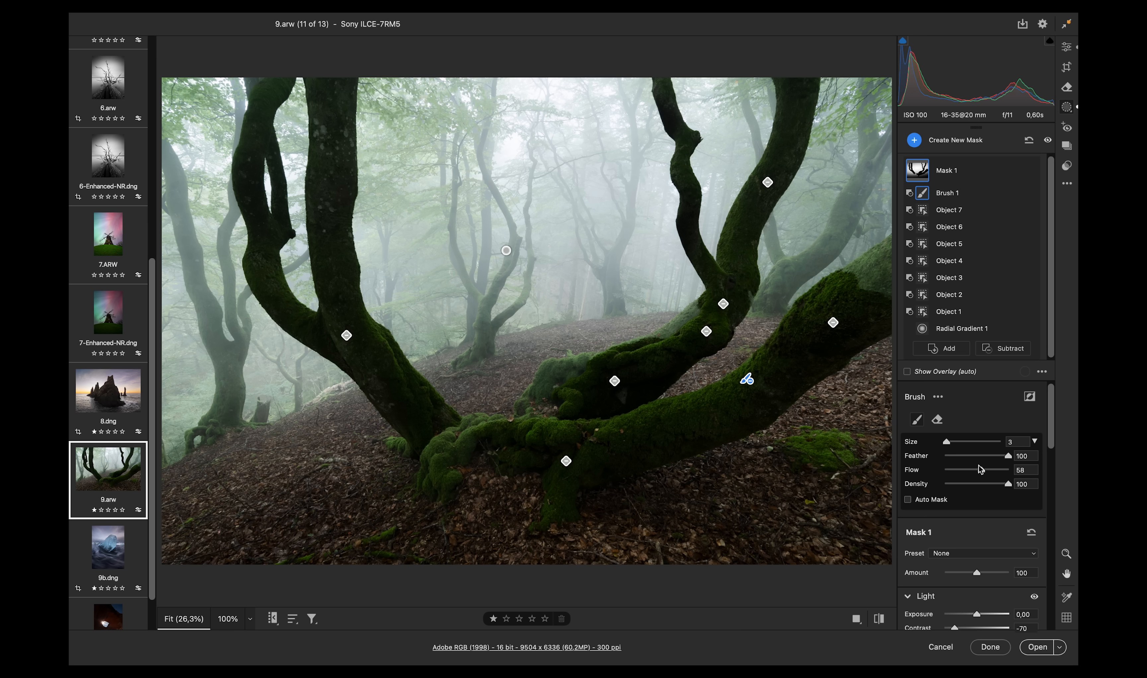
{"action": "mouse_move", "coordinate": [883, 291]}
{"action": "left_mouse_down"}
{"action": "mouse_move", "coordinate": [854, 283]}
{"action": "mouse_move", "coordinate": [875, 260]}
{"action": "mouse_move", "coordinate": [860, 273]}
{"action": "mouse_move", "coordinate": [871, 272]}
{"action": "left_mouse_up"}
{"action": "key", "text": "bracketleft"}
{"action": "mouse_move", "coordinate": [683, 333]}
{"action": "left_mouse_down"}
{"action": "mouse_move", "coordinate": [696, 312]}
{"action": "mouse_move", "coordinate": [626, 339]}
{"action": "left_mouse_up"}
{"action": "key", "text": "bracketright"}
{"action": "key", "text": "bracketright"}
{"action": "key", "text": "bracketright"}
{"action": "key", "text": "bracketright"}
{"action": "key", "text": "bracketright"}
{"action": "key", "text": "bracketright"}
{"action": "key", "text": "bracketright"}
{"action": "key", "text": "bracketright"}
{"action": "key", "text": "bracketright"}
{"action": "key", "text": "bracketright"}
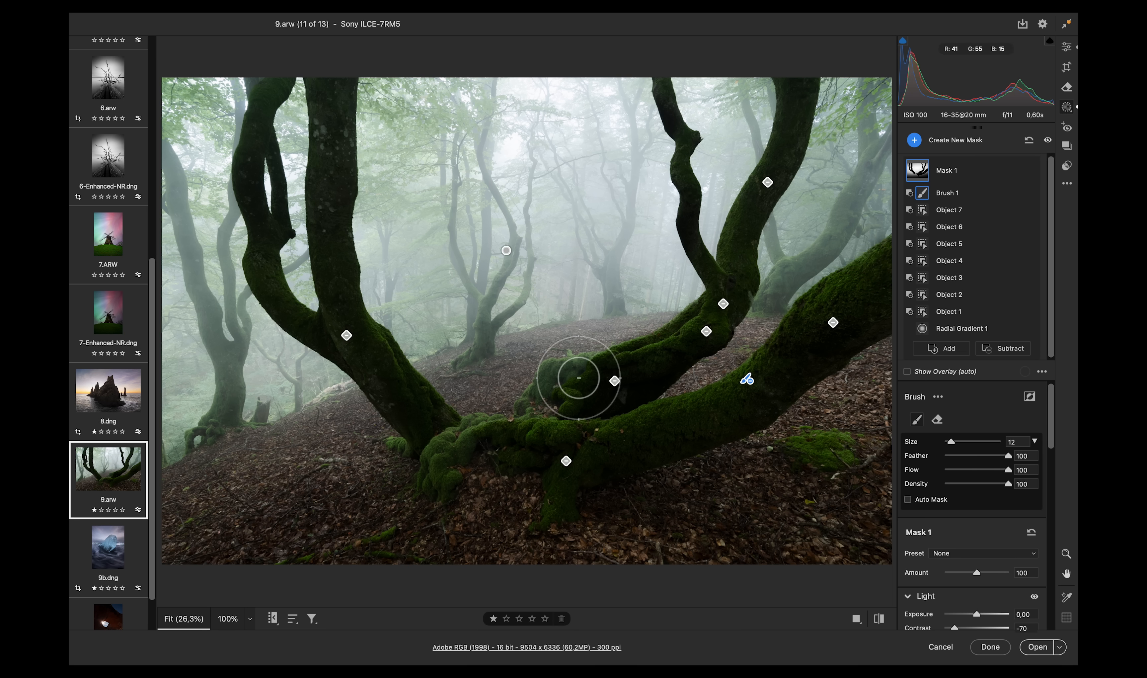
{"action": "mouse_move", "coordinate": [567, 388]}
{"action": "left_mouse_down"}
{"action": "mouse_move", "coordinate": [402, 488]}
{"action": "mouse_move", "coordinate": [797, 489]}
{"action": "mouse_move", "coordinate": [559, 549]}
{"action": "mouse_move", "coordinate": [89, 512]}
{"action": "left_mouse_up"}
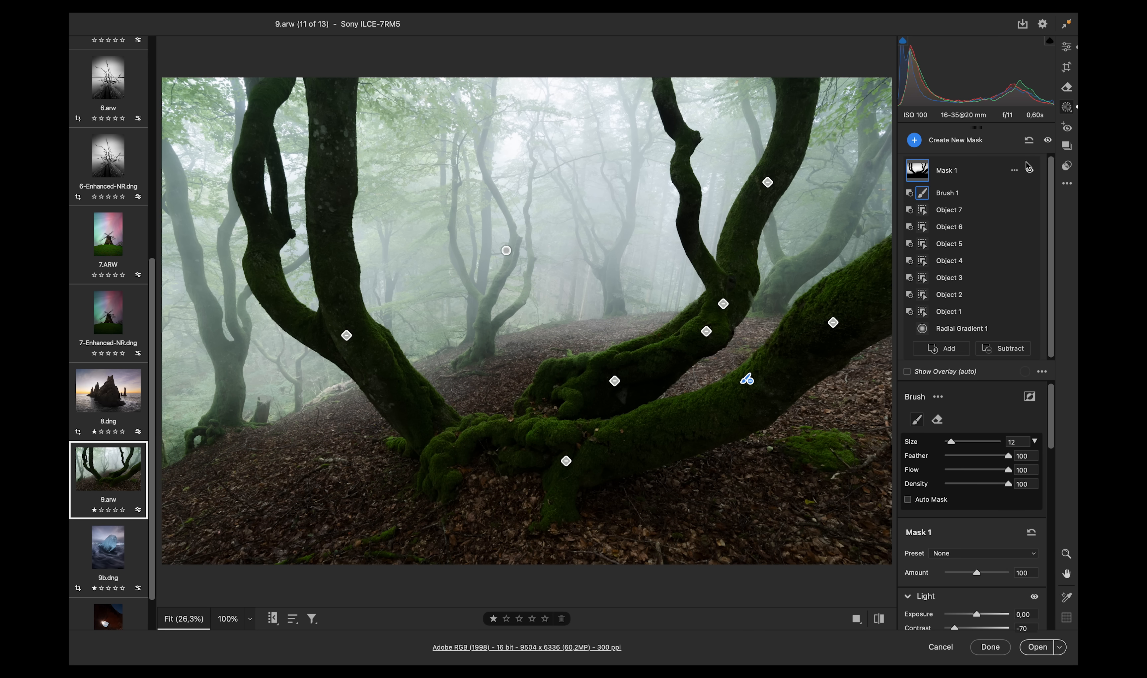
- Toggle the forest mask's visibility to compare the image with and without the adjustment
{"action": "left_click", "coordinate": [1030, 171]}
{"action": "left_click", "coordinate": [1031, 172]}
{"action": "left_click", "coordinate": [1031, 172]}
{"action": "left_click", "coordinate": [1031, 172]}
{"action": "left_click", "coordinate": [1031, 171]}
{"action": "left_click", "coordinate": [1031, 171]}
{"action": "left_click", "coordinate": [1031, 171]}
{"action": "left_click", "coordinate": [1031, 171]}
{"action": "left_click", "coordinate": [1031, 172]}
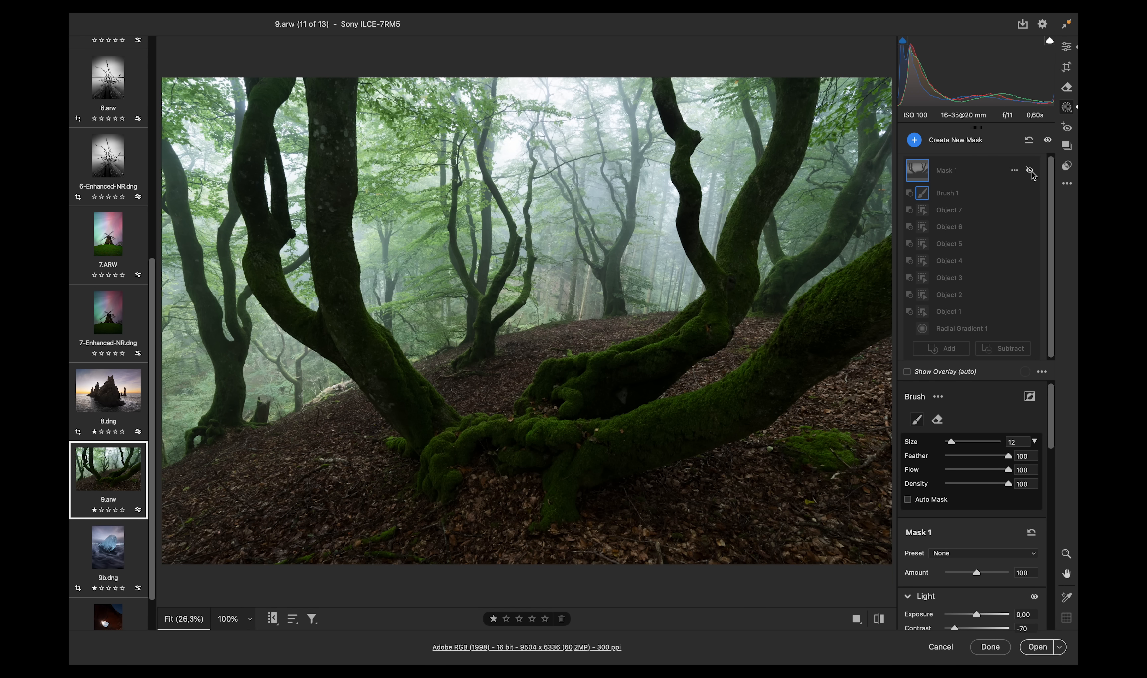
{"action": "left_click", "coordinate": [1030, 171]}
{"action": "left_click", "coordinate": [1031, 172]}
{"action": "left_click", "coordinate": [1031, 171]}
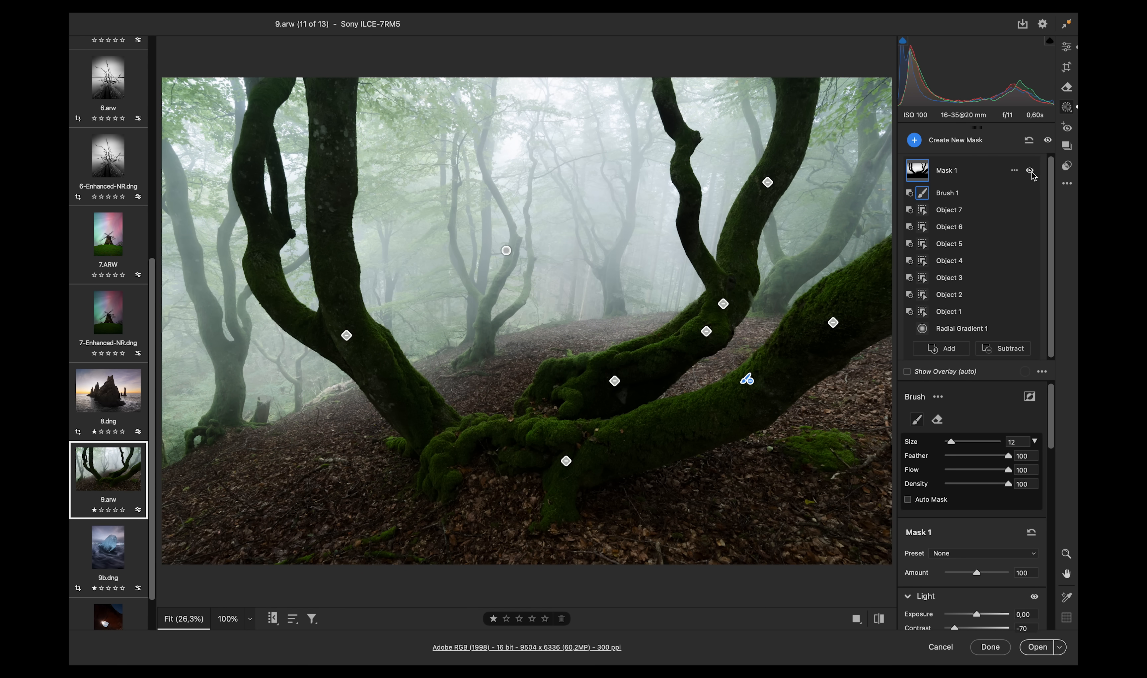
{"action": "left_click", "coordinate": [1031, 171]}
{"action": "left_click", "coordinate": [1031, 171]}
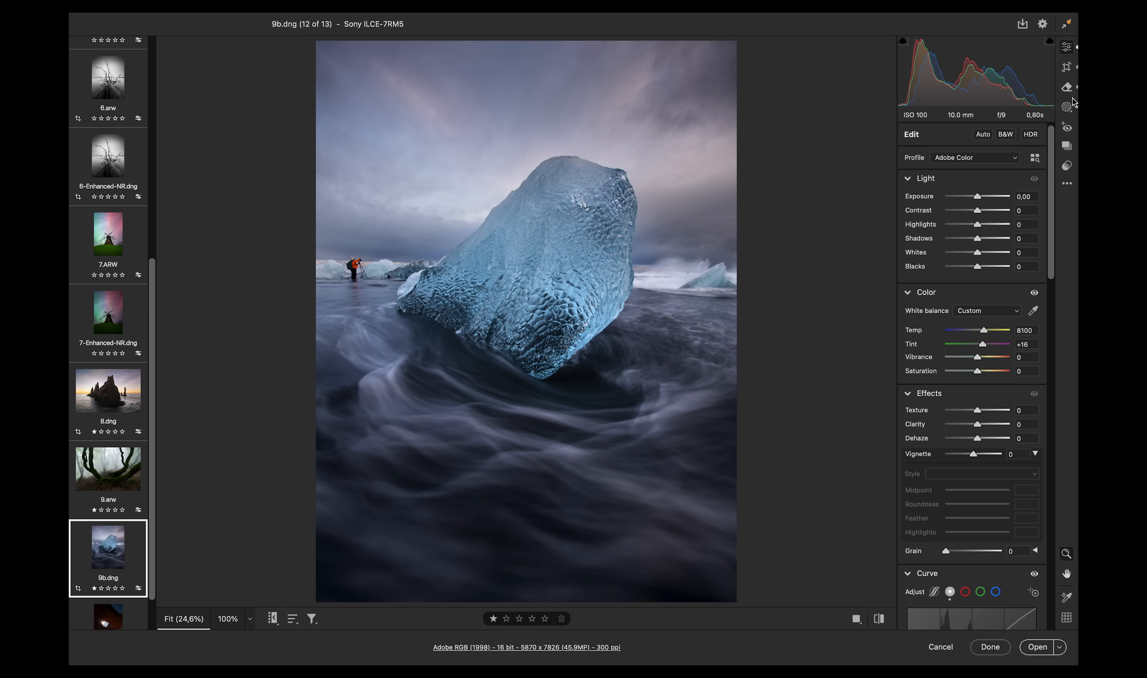
- Review the existing masks and effect settings on the iceberg photo, toggling the ice mask's visibility
{"action": "left_click", "coordinate": [1068, 106]}
{"action": "left_click_drag", "start_coordinate": [1056, 163], "coordinate": [1055, 268]}
{"action": "left_click", "coordinate": [963, 259]}
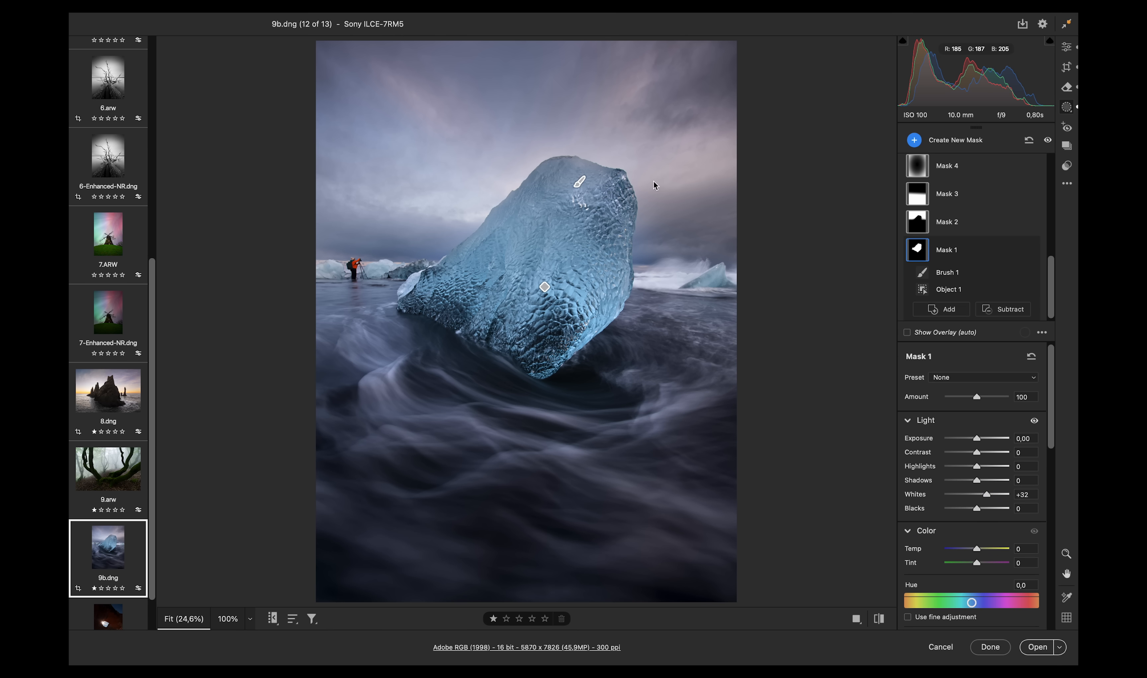
{"action": "left_click", "coordinate": [1030, 251]}
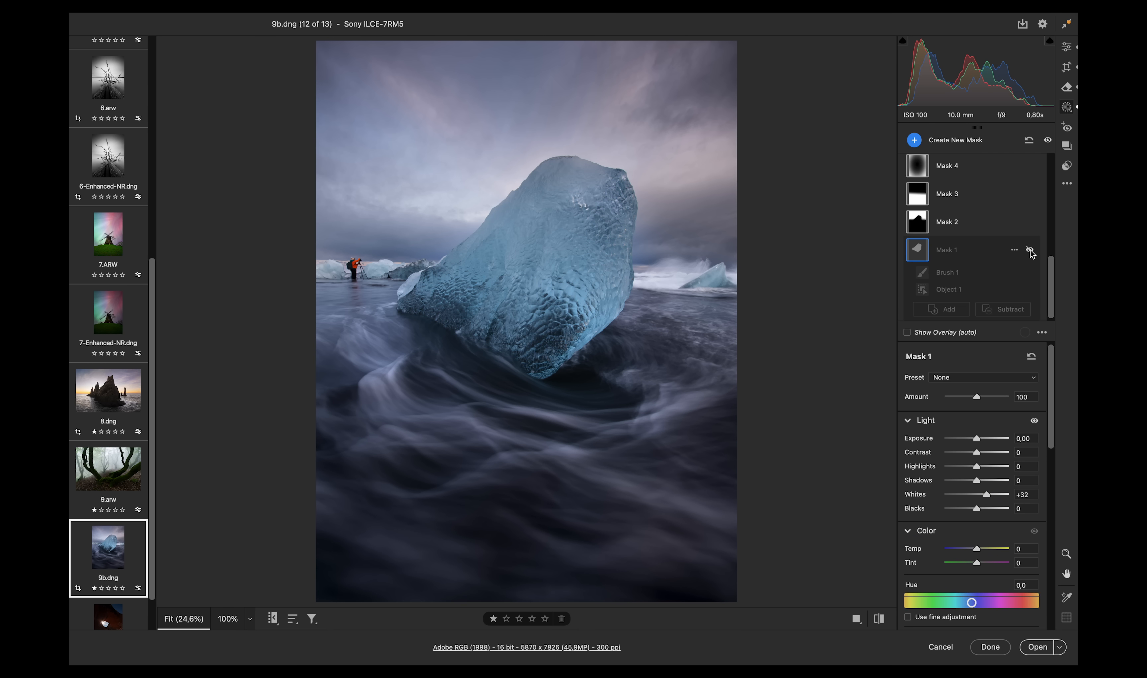
{"action": "left_click", "coordinate": [1031, 251]}
{"action": "left_click", "coordinate": [1030, 251]}
{"action": "left_click", "coordinate": [1030, 250]}
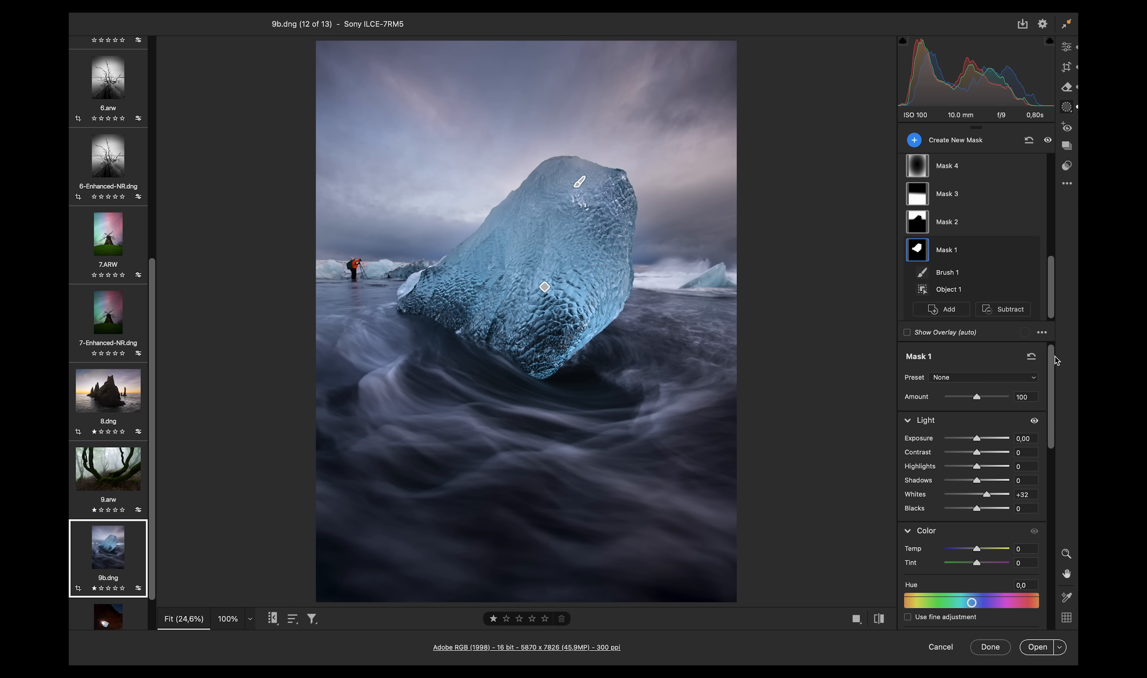
{"action": "scroll", "coordinate": [1055, 360], "scroll_direction": "down", "scroll_amount": 10}
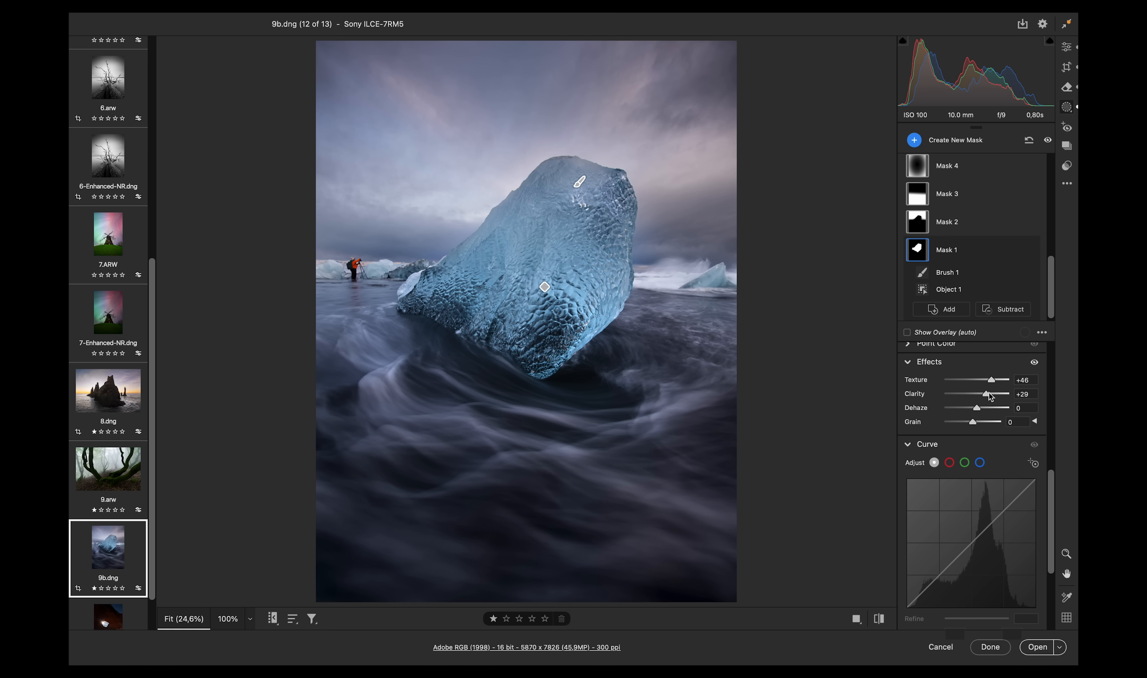
{"action": "left_click_drag", "start_coordinate": [989, 394], "coordinate": [993, 397]}
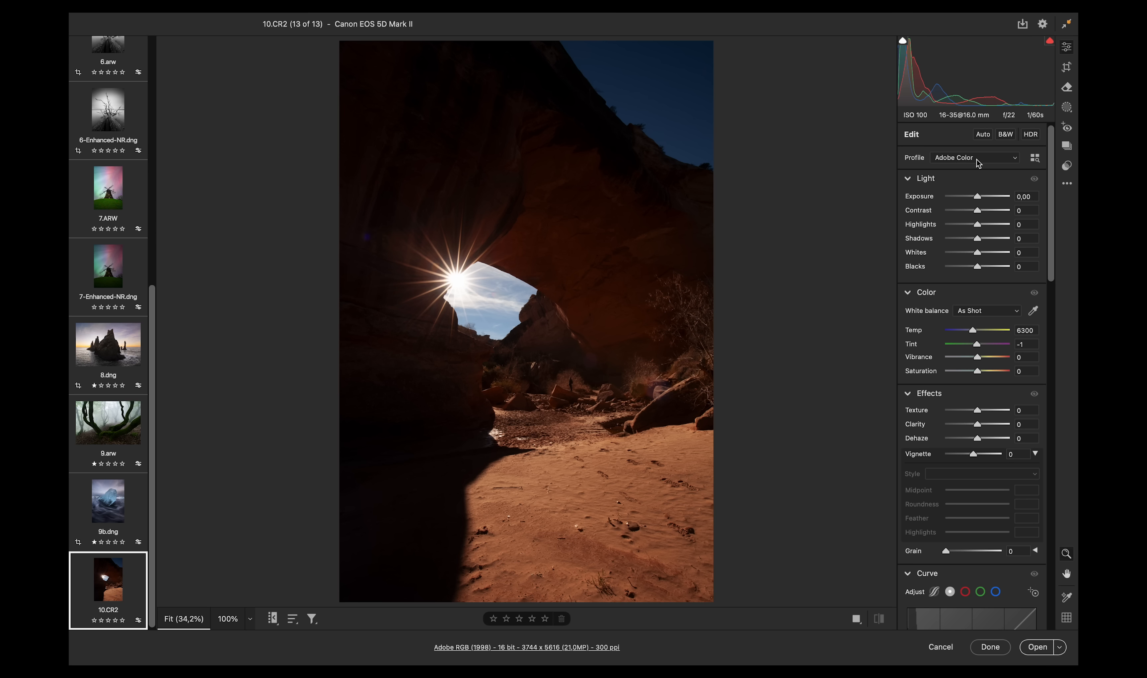
- Apply Auto tone adjustments to the desert arch photo
{"action": "left_click", "coordinate": [984, 134]}
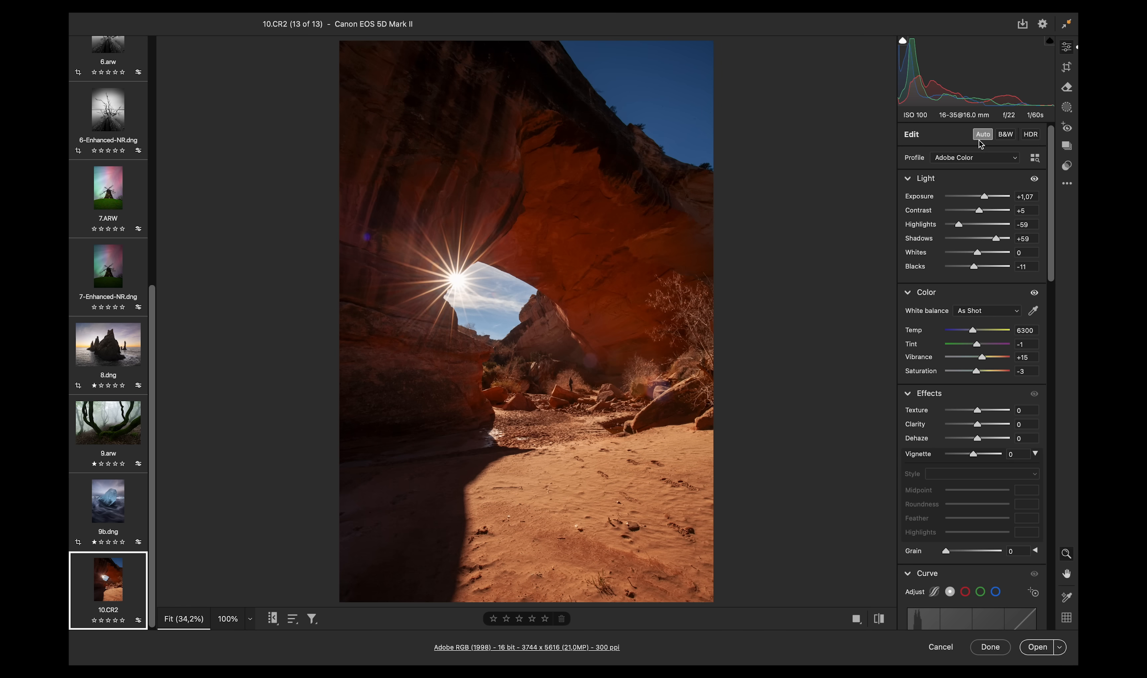
- Create a linear gradient mask covering the arch photo from its left side
{"action": "left_click", "coordinate": [1067, 108]}
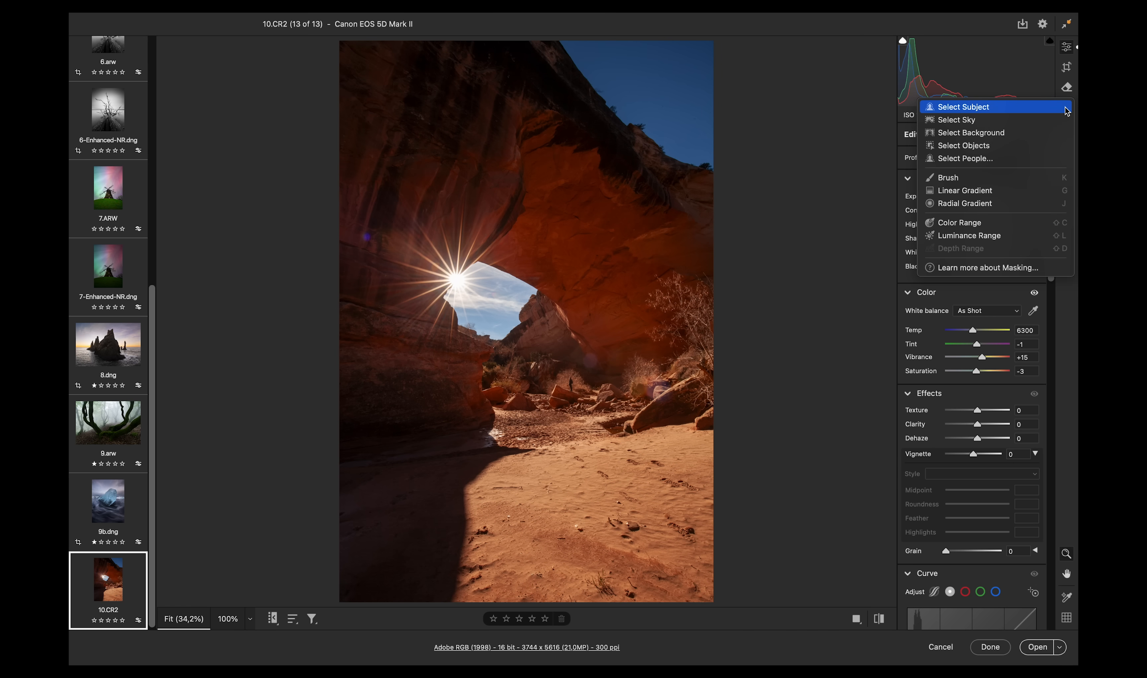
{"action": "left_click", "coordinate": [982, 195]}
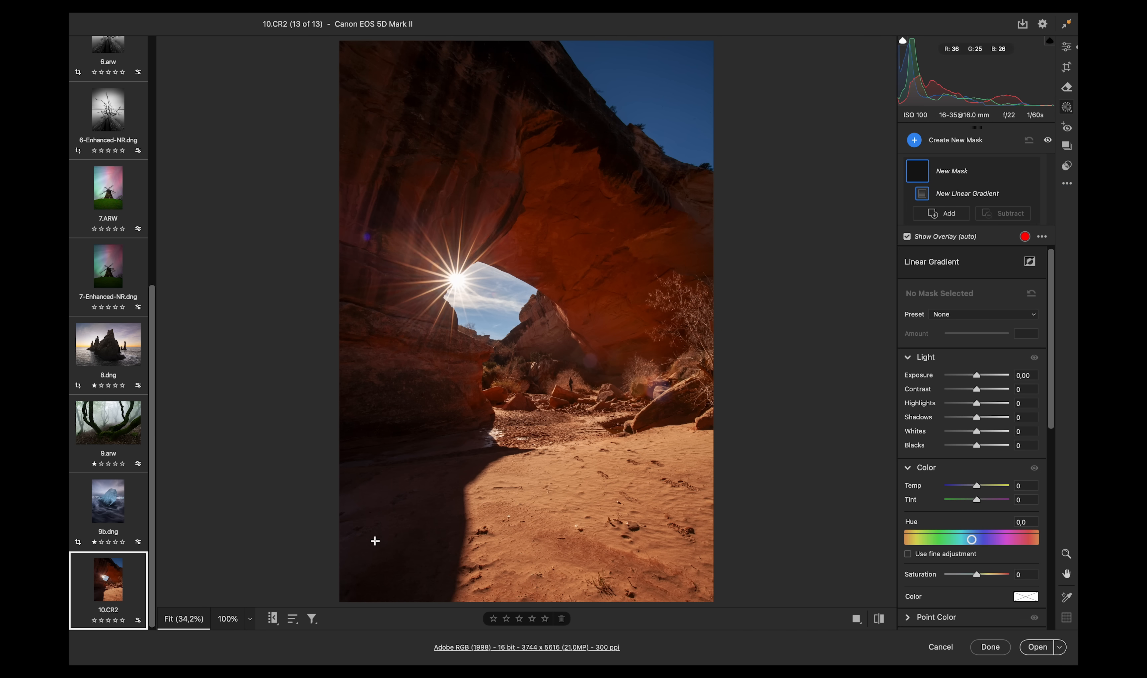
{"action": "left_click_drag", "start_coordinate": [360, 539], "coordinate": [199, 562]}
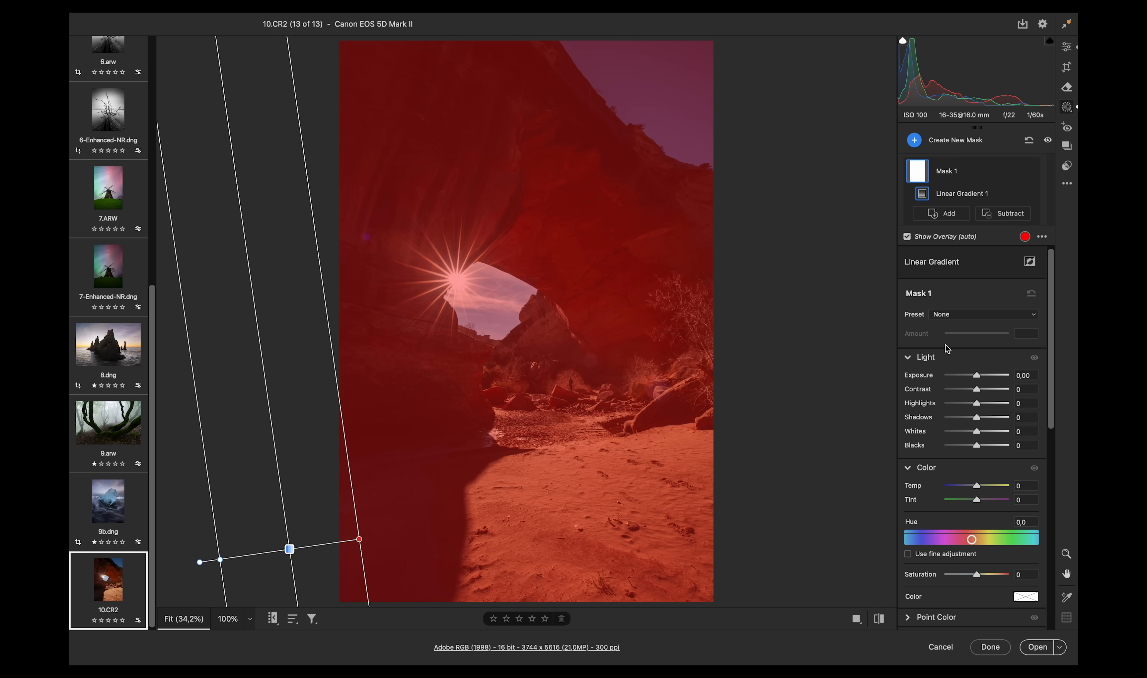
- Set the linear gradient's Clarity to -22 and Dehaze to -17
{"action": "left_click_drag", "start_coordinate": [1052, 302], "coordinate": [971, 408]}
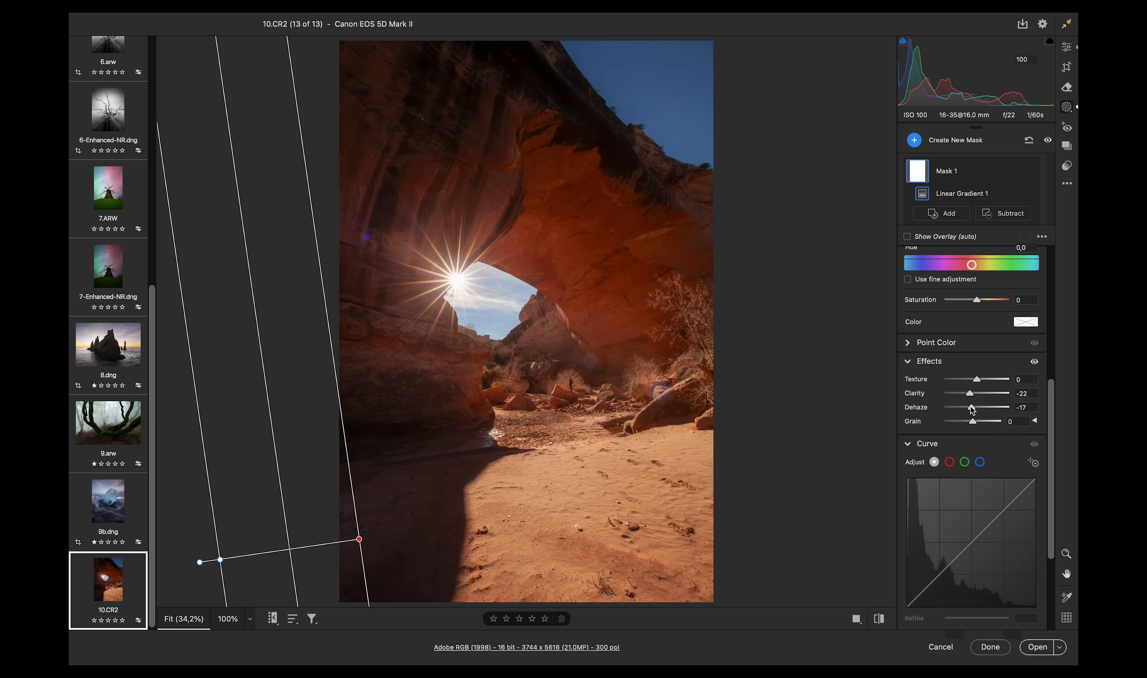
{"action": "left_click_drag", "start_coordinate": [1051, 404], "coordinate": [1052, 387]}
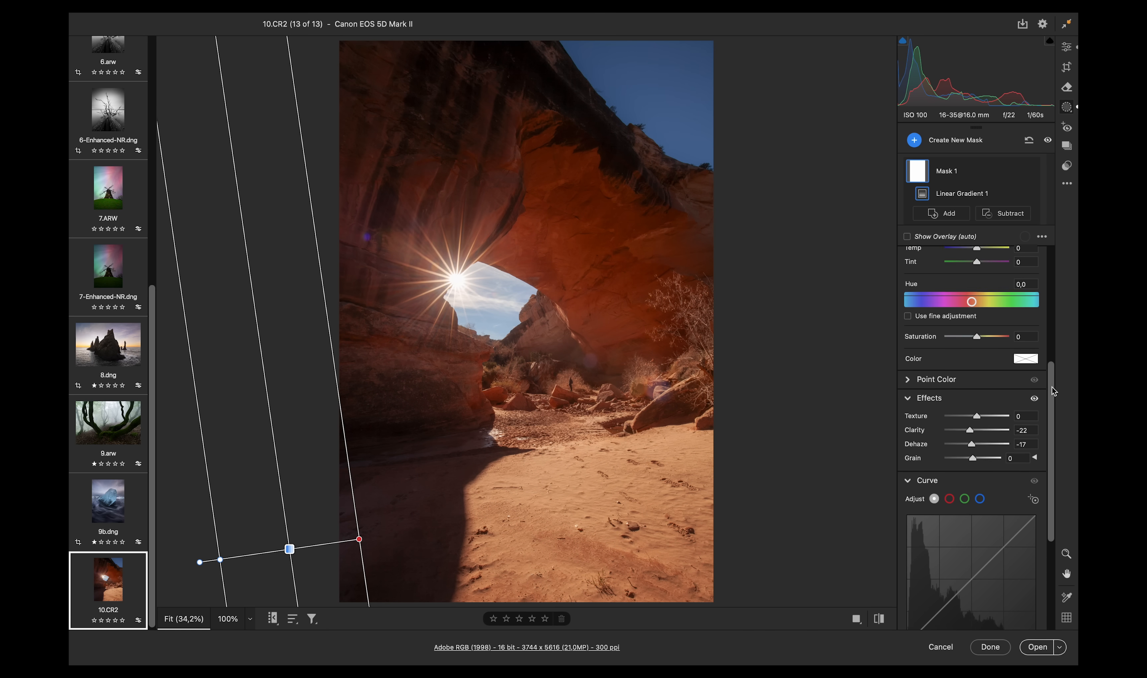
{"action": "left_click_drag", "start_coordinate": [981, 413], "coordinate": [980, 415]}
{"action": "left_click_drag", "start_coordinate": [1053, 403], "coordinate": [1056, 279]}
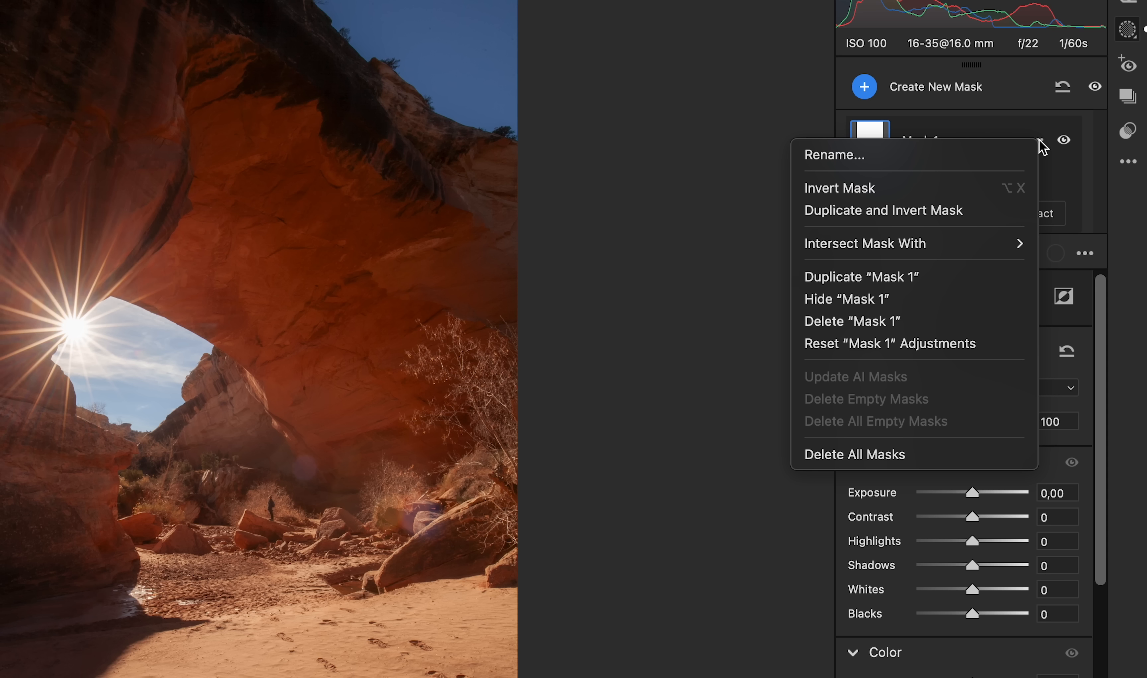
- Intersect the gradient mask with a Luminance Range limited to values from 46 to 100
{"action": "mouse_move", "coordinate": [959, 246]}
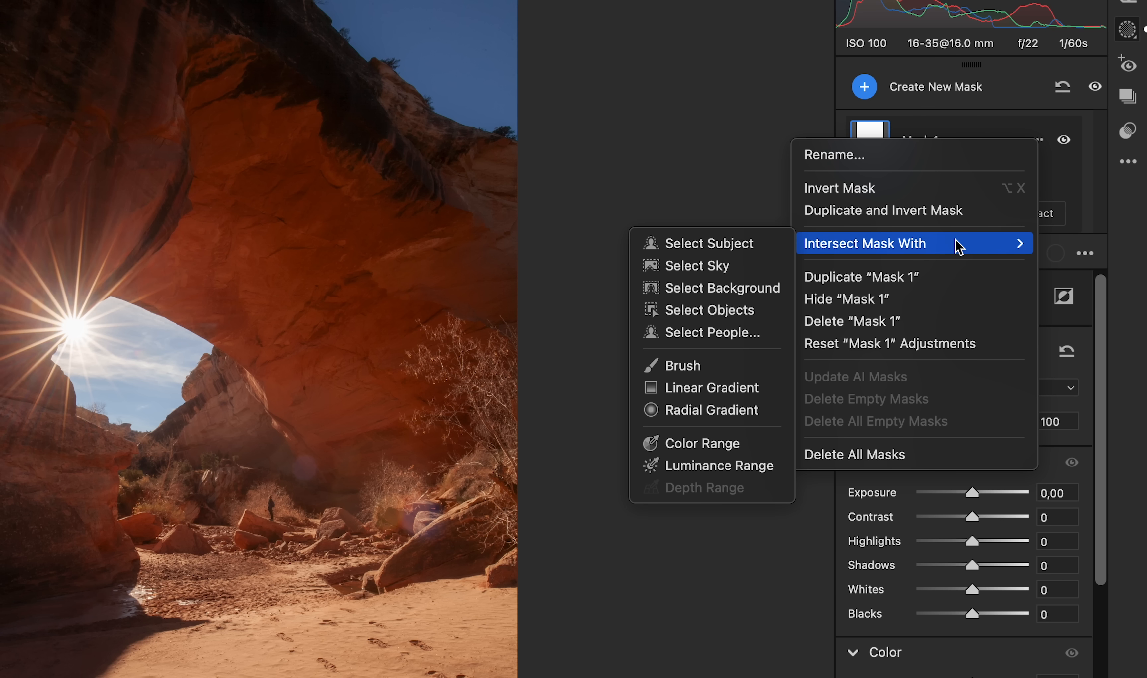
{"action": "left_click", "coordinate": [723, 466]}
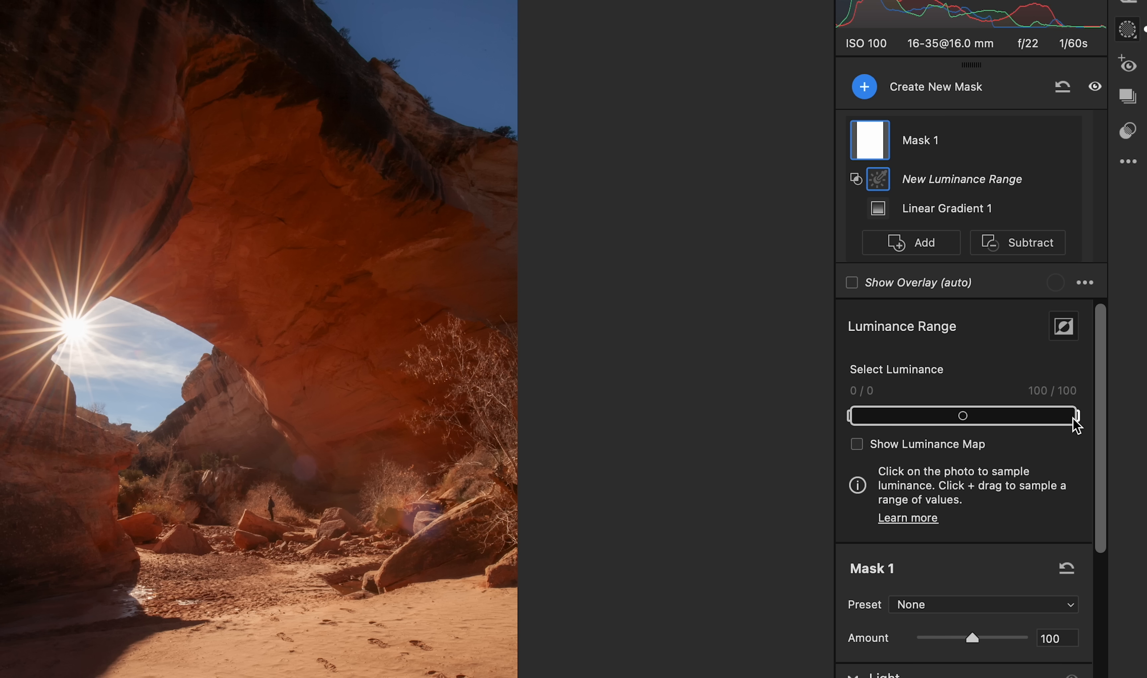
{"action": "left_click_drag", "start_coordinate": [1073, 417], "coordinate": [1039, 421]}
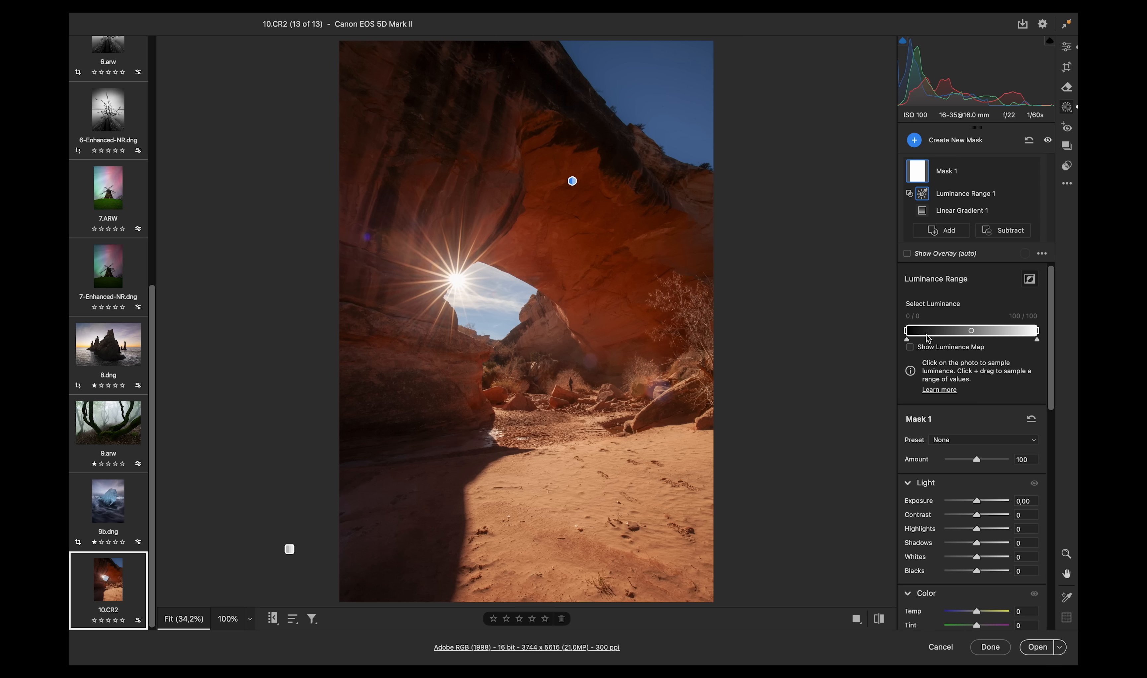
{"action": "left_click_drag", "start_coordinate": [929, 339], "coordinate": [966, 331]}
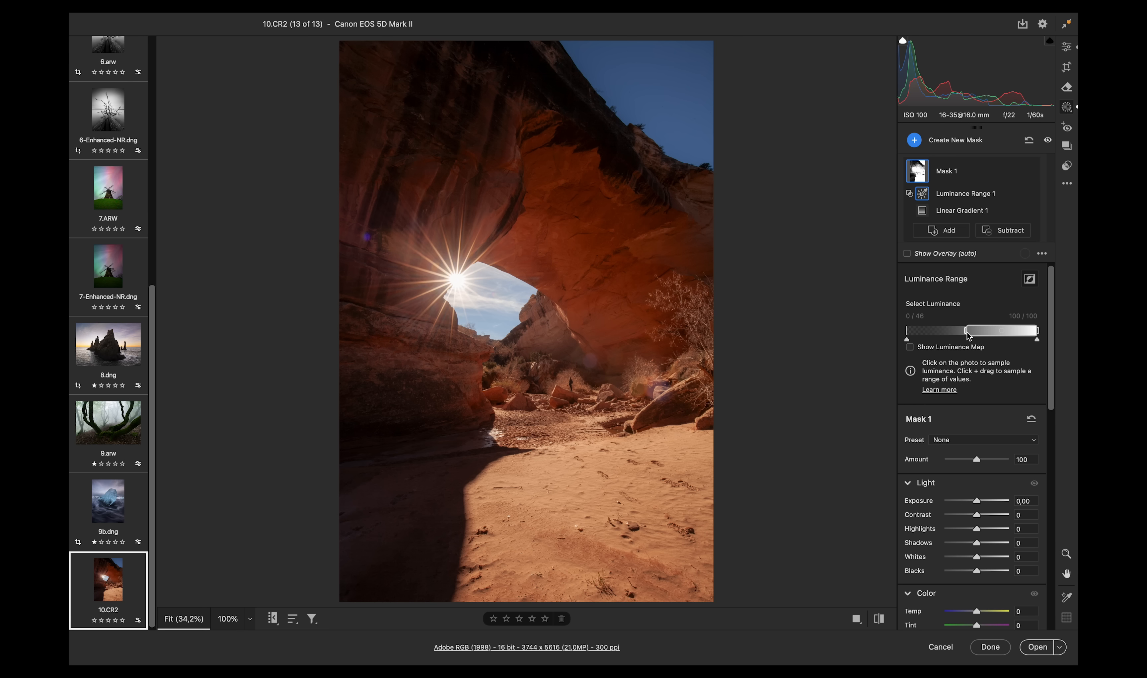
- Adjust the mask's Luminance Range to span roughly 5 to 78
{"action": "left_click_drag", "start_coordinate": [968, 334], "coordinate": [918, 332]}
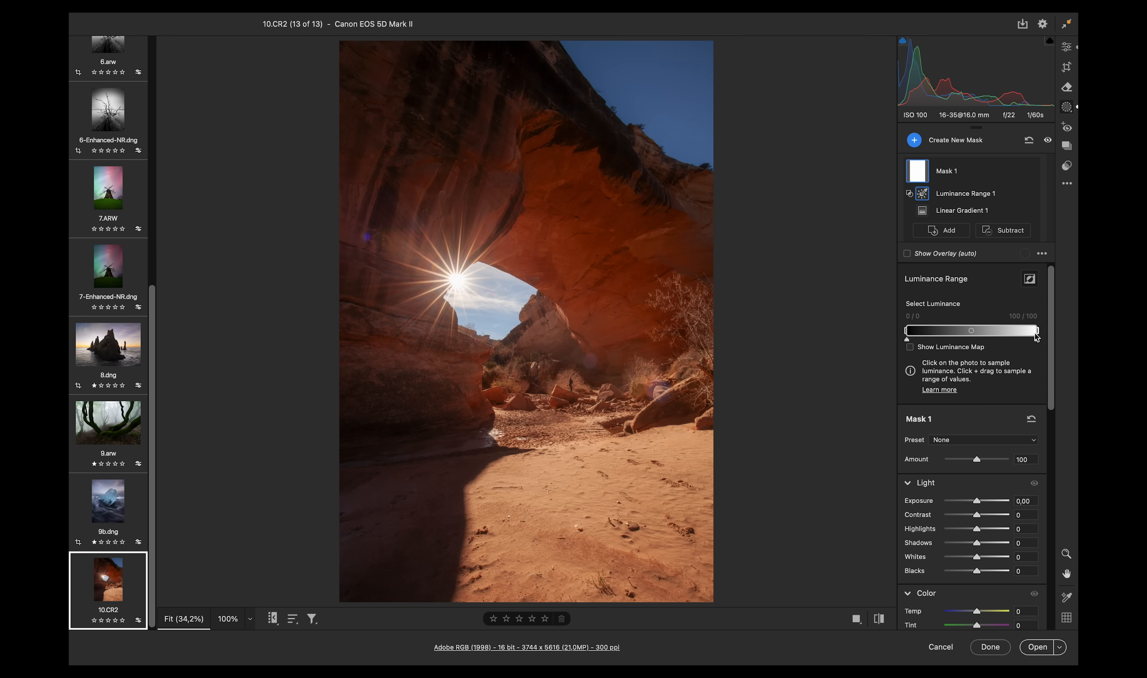
{"action": "left_click_drag", "start_coordinate": [1032, 333], "coordinate": [1008, 330]}
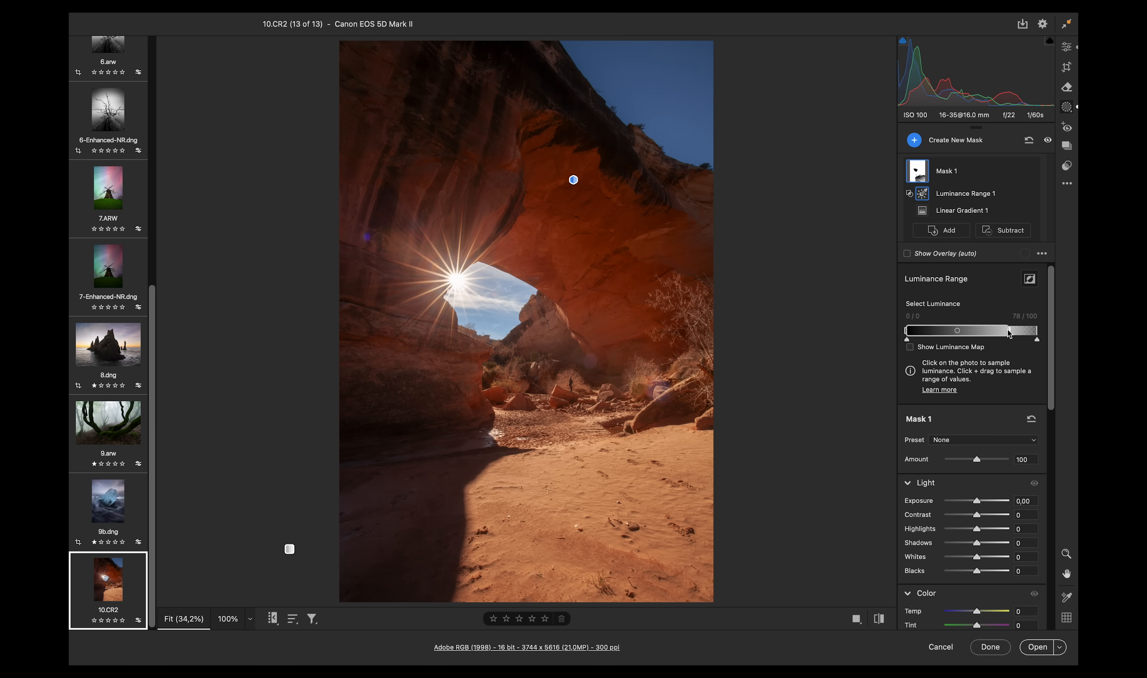
- Inspect the arch's rock face zoomed in, toggling the mask and luminance range visibility to compare the effect
{"action": "left_click", "coordinate": [1071, 48]}
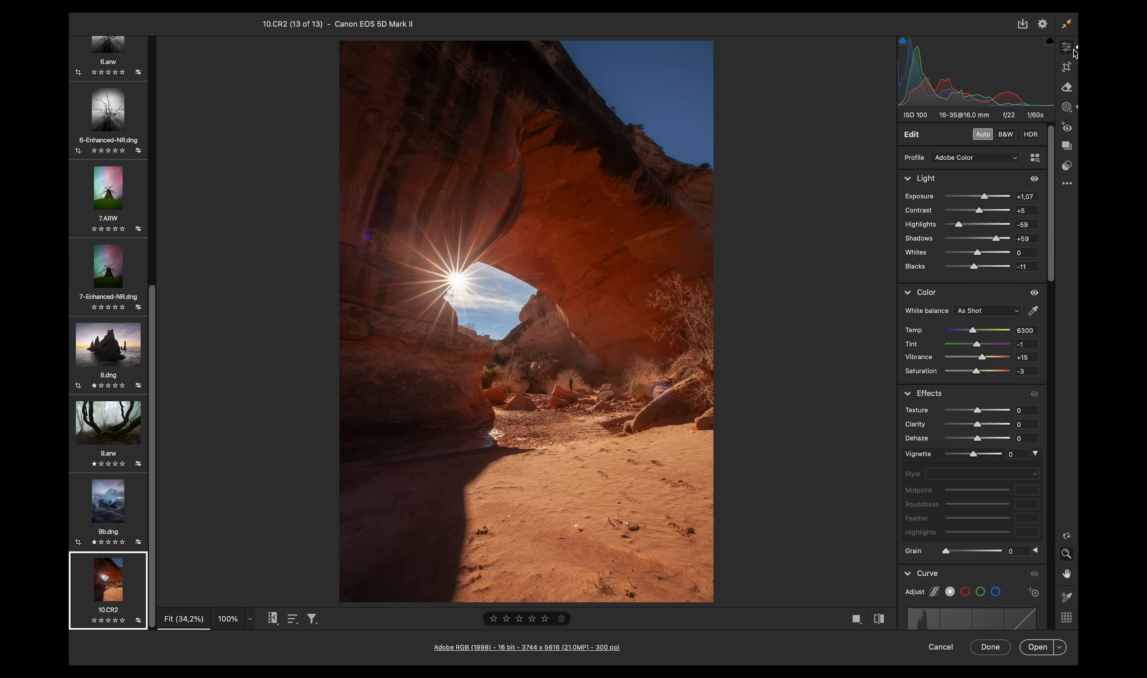
{"action": "left_click_drag", "start_coordinate": [612, 80], "coordinate": [731, 88]}
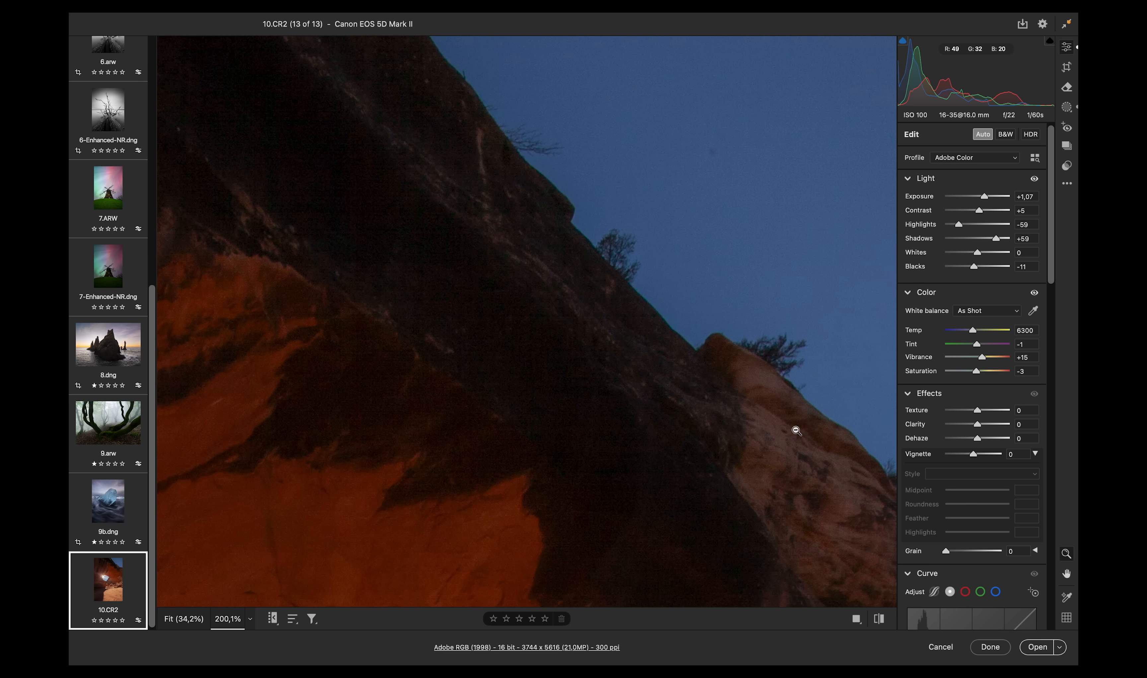
{"action": "left_click_drag", "start_coordinate": [686, 313], "coordinate": [627, 354]}
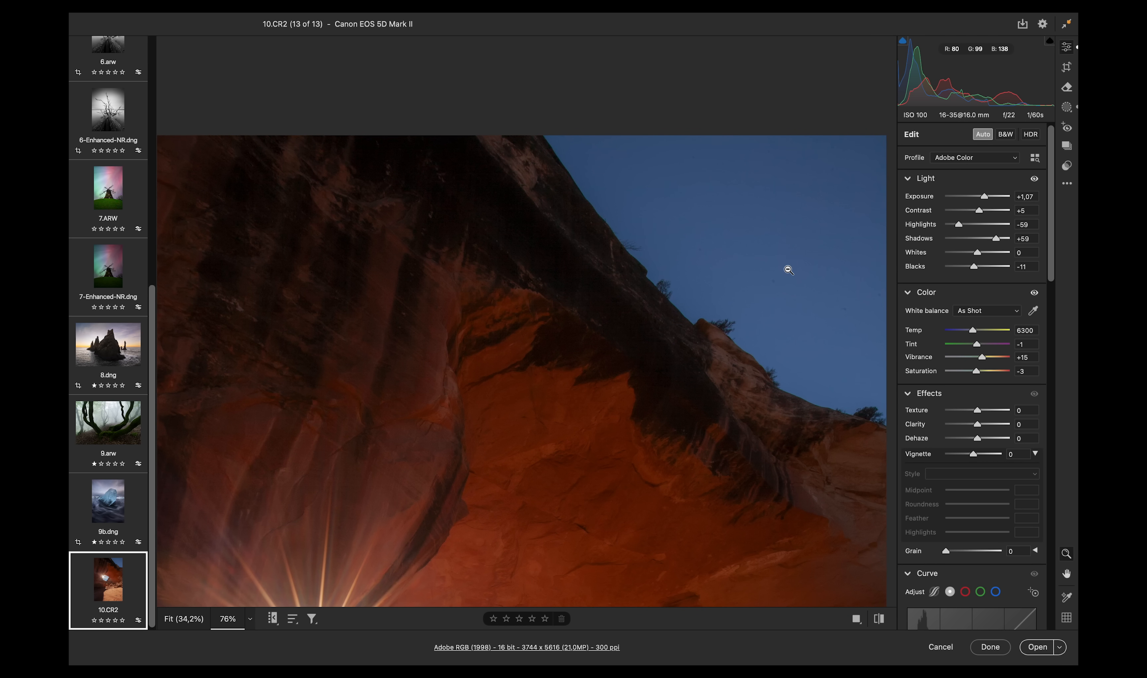
{"action": "left_click", "coordinate": [1067, 107]}
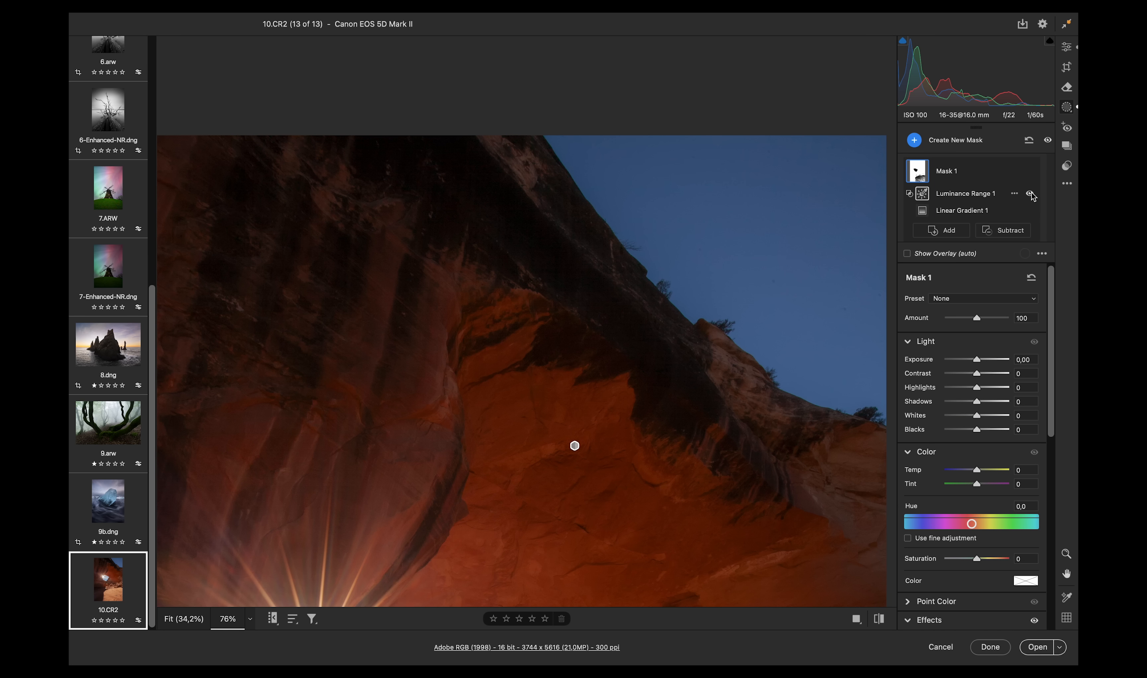
{"action": "left_click", "coordinate": [1030, 194]}
{"action": "left_click", "coordinate": [1030, 194]}
{"action": "left_click", "coordinate": [1031, 171]}
{"action": "left_click", "coordinate": [1031, 171]}
{"action": "left_click", "coordinate": [1032, 171]}
{"action": "left_click", "coordinate": [1031, 172]}
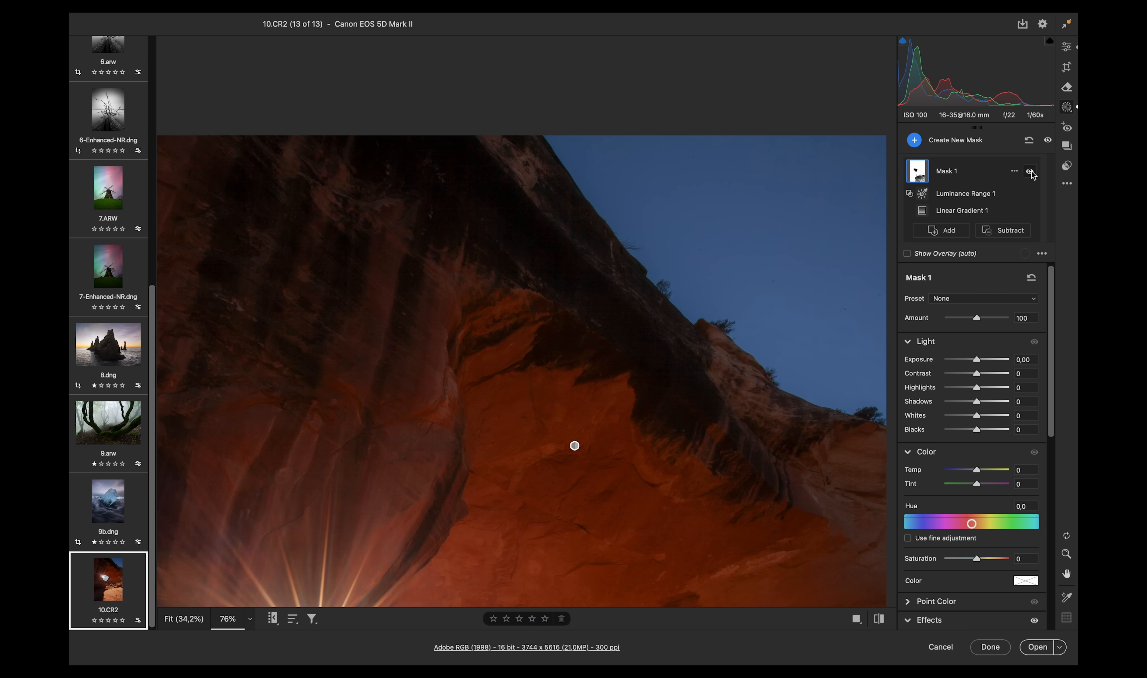
- Set the mask's Clarity to -56
{"action": "left_click", "coordinate": [1031, 171]}
{"action": "left_click", "coordinate": [1032, 171]}
{"action": "scroll", "coordinate": [1047, 355], "scroll_direction": "down", "scroll_amount": 8}
{"action": "left_click_drag", "start_coordinate": [970, 364], "coordinate": [945, 366]}
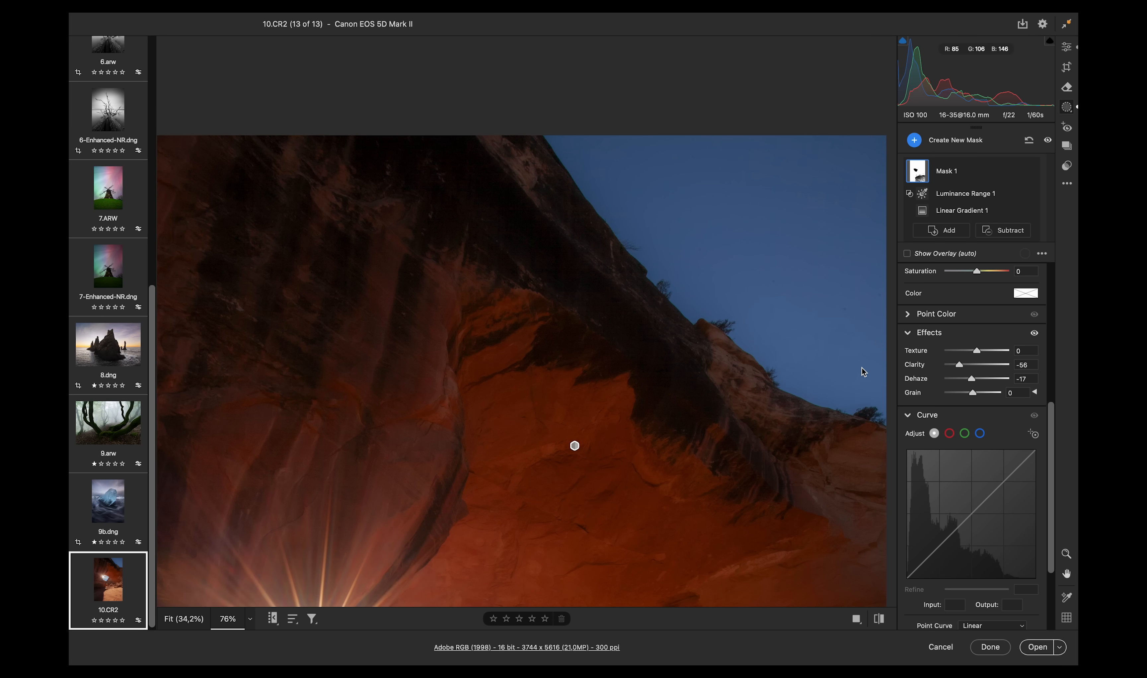
- Subtract a Color Range sampled from the blue sky from the mask
{"action": "left_click", "coordinate": [1013, 231]}
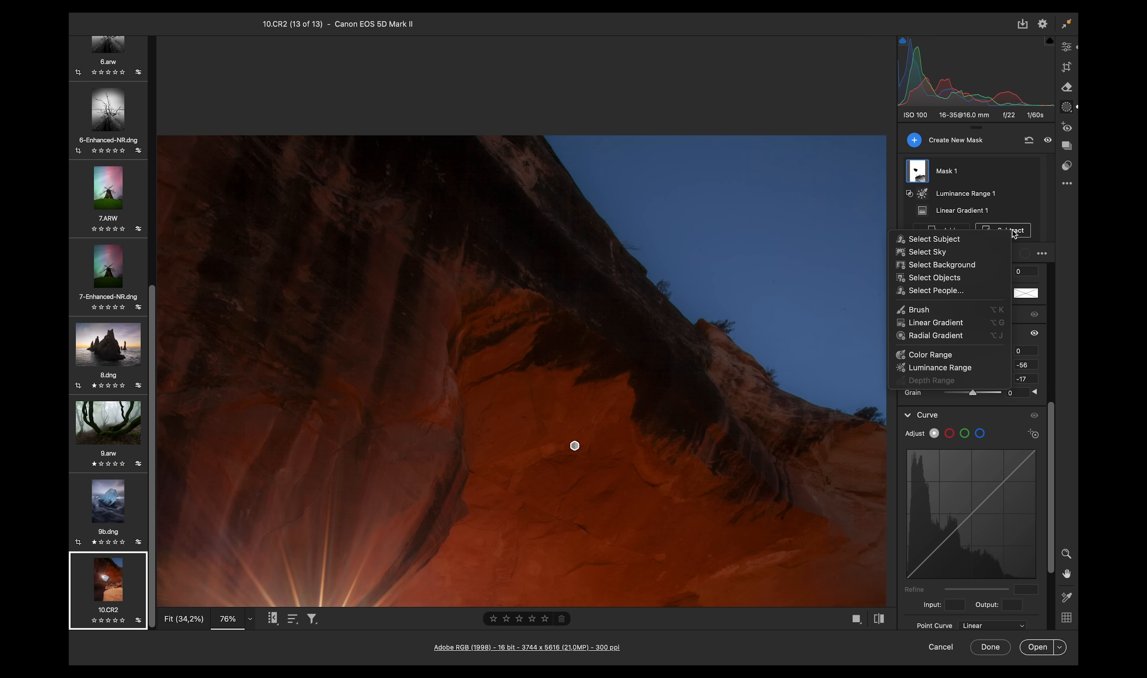
{"action": "left_click", "coordinate": [971, 355]}
{"action": "left_click", "coordinate": [717, 264]}
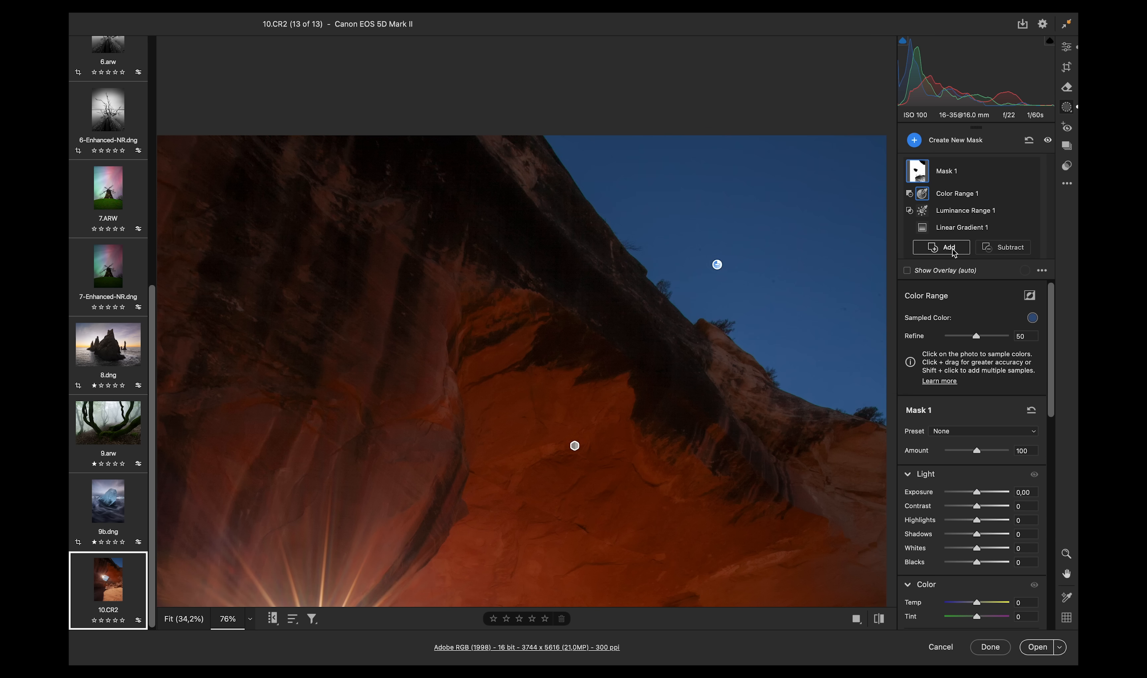
{"action": "mouse_move", "coordinate": [976, 336]}
{"action": "left_mouse_down"}
{"action": "mouse_move", "coordinate": [998, 329]}
{"action": "mouse_move", "coordinate": [978, 330]}
{"action": "left_mouse_up"}
- Reopen the mask and raise the Luminance Range's lower limit to about 31
{"action": "left_click", "coordinate": [1073, 50]}
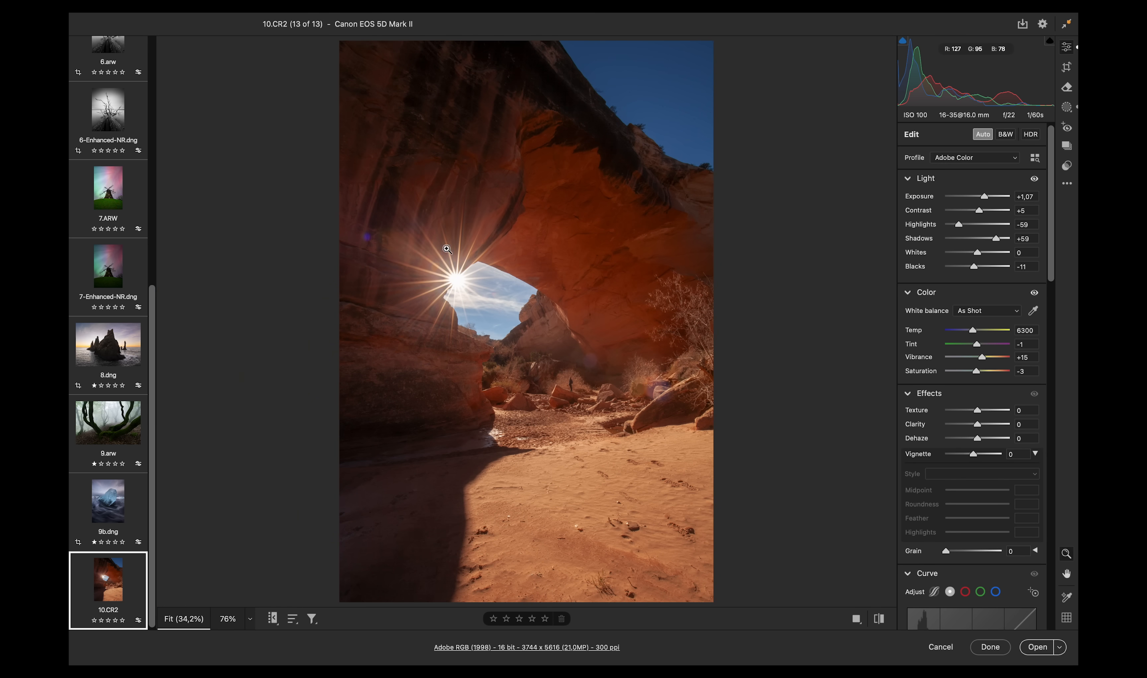
{"action": "left_click", "coordinate": [1066, 110]}
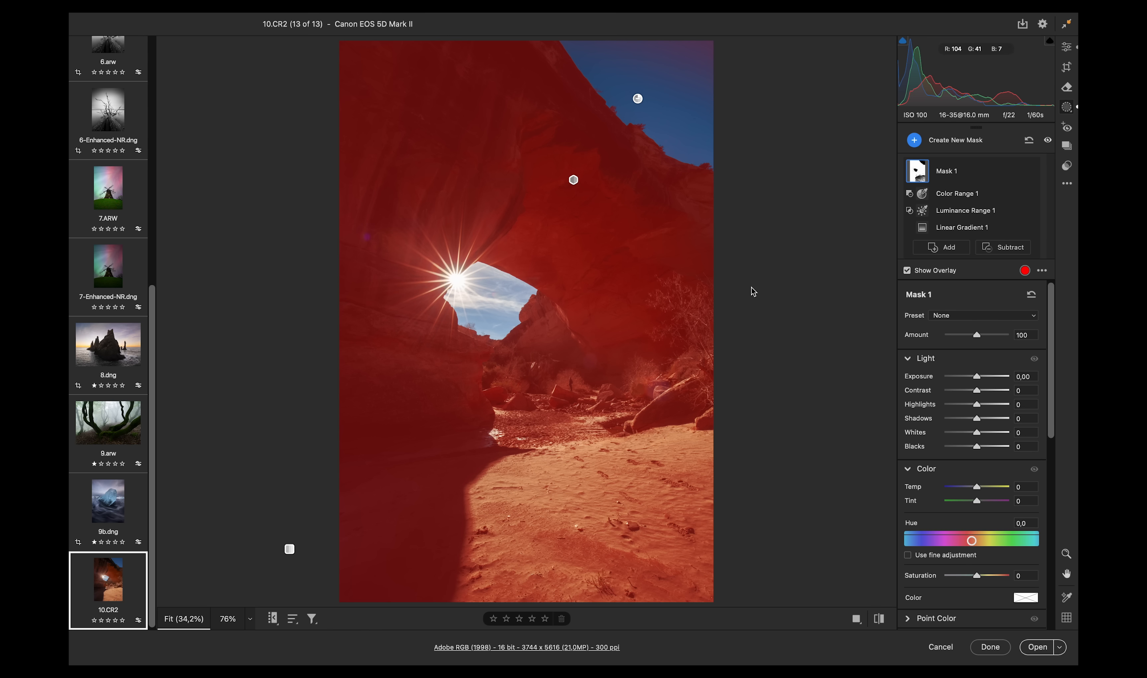
{"action": "left_click", "coordinate": [979, 214]}
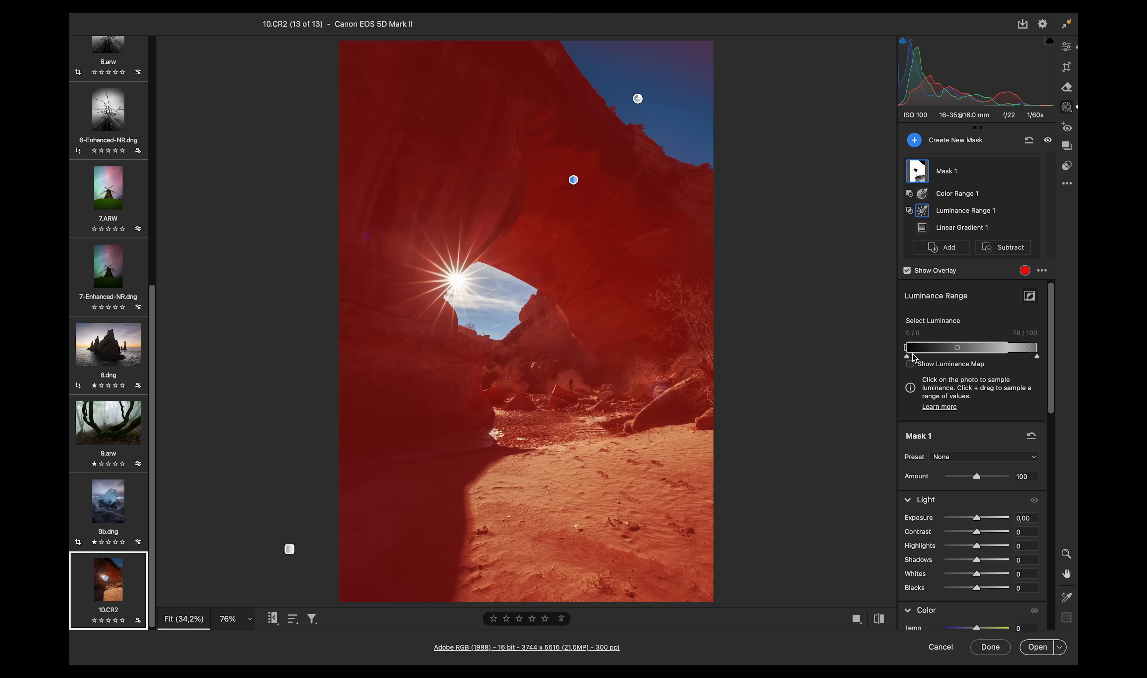
{"action": "mouse_move", "coordinate": [909, 358]}
{"action": "left_mouse_down"}
{"action": "mouse_move", "coordinate": [934, 358]}
{"action": "mouse_move", "coordinate": [894, 359]}
{"action": "left_mouse_up"}
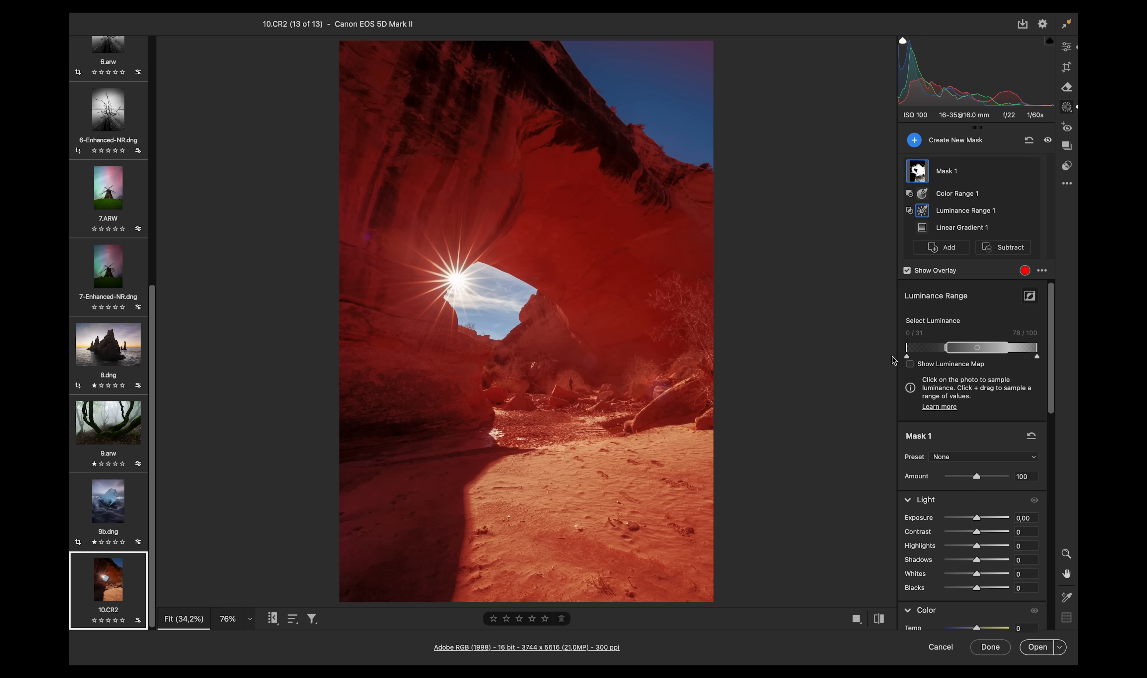